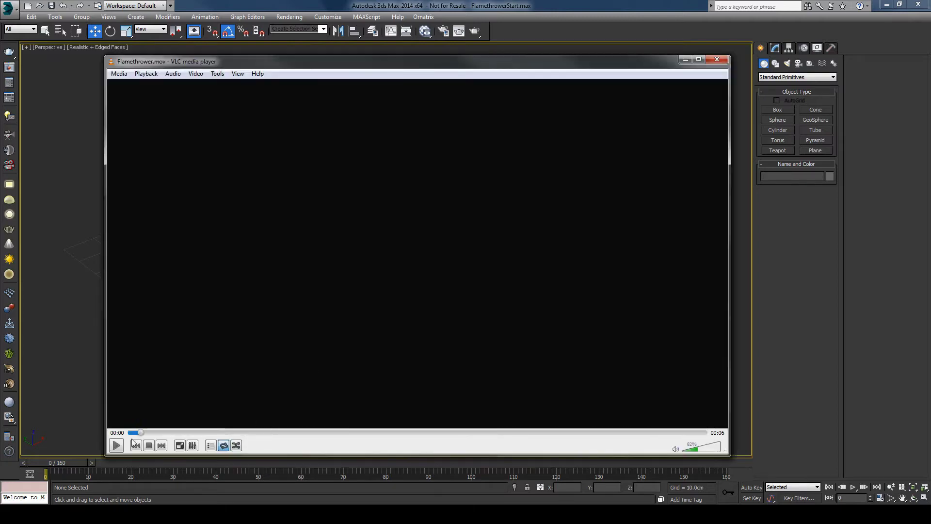
# Step: Play the Flamethrower.mov reference clip and replay its earlier part to study the flame's motion
pyautogui.click(117, 445)
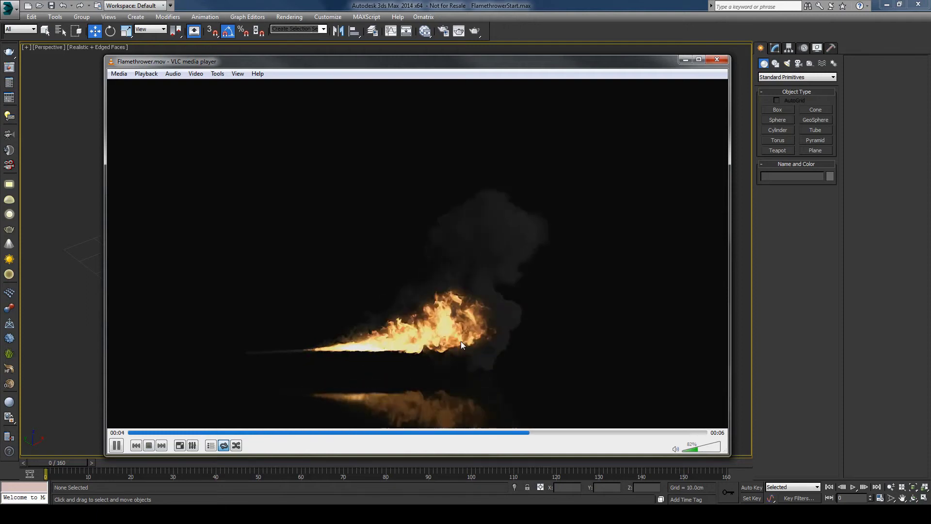
pyautogui.click(322, 432)
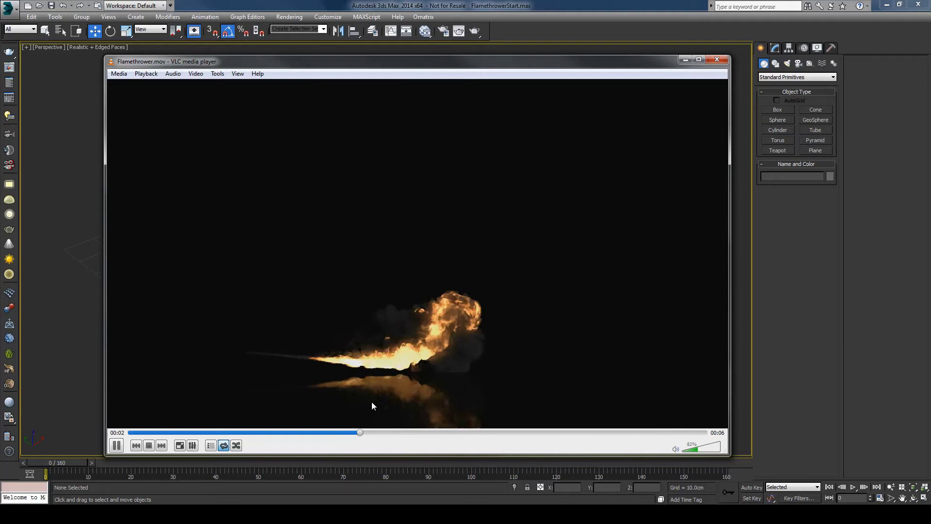
pyautogui.click(248, 432)
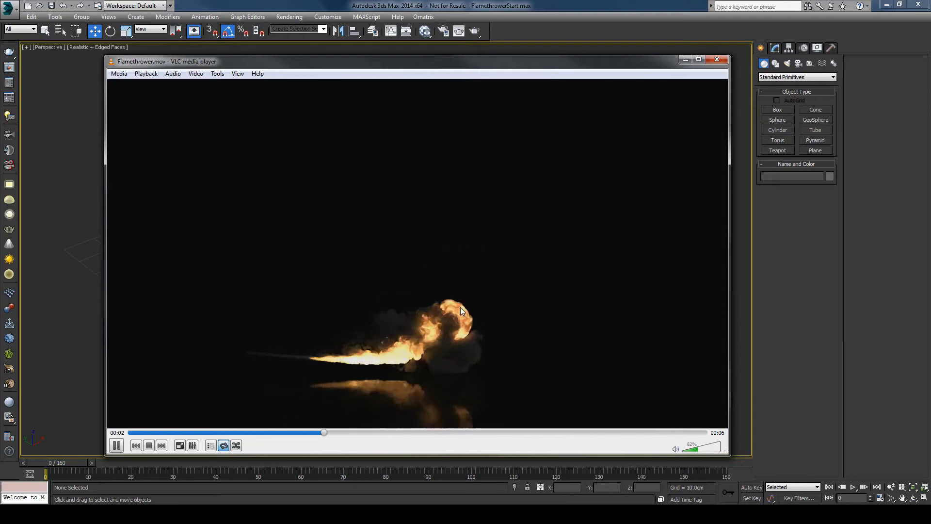
pyautogui.click(249, 431)
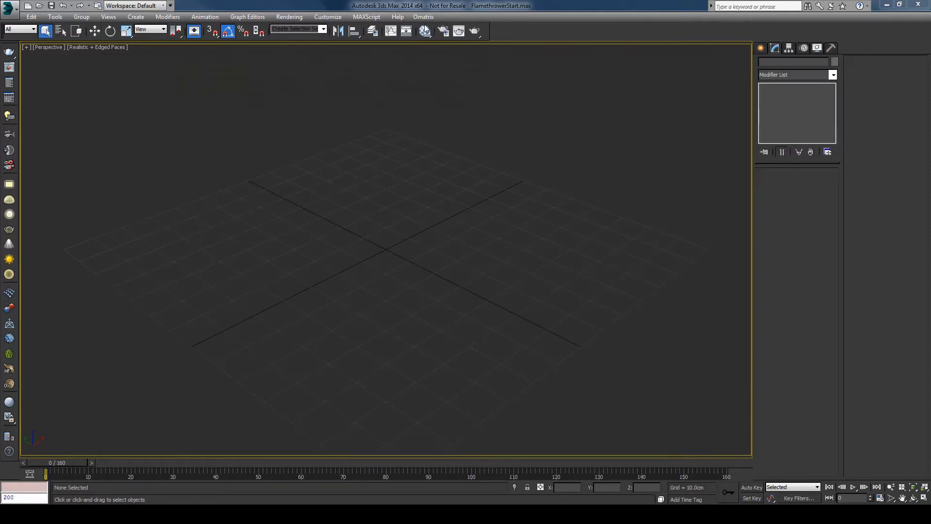
# Step: Switch to 3ds Max and review the system unit scale and the metric display units in Units Setup
pyautogui.click(337, 20)
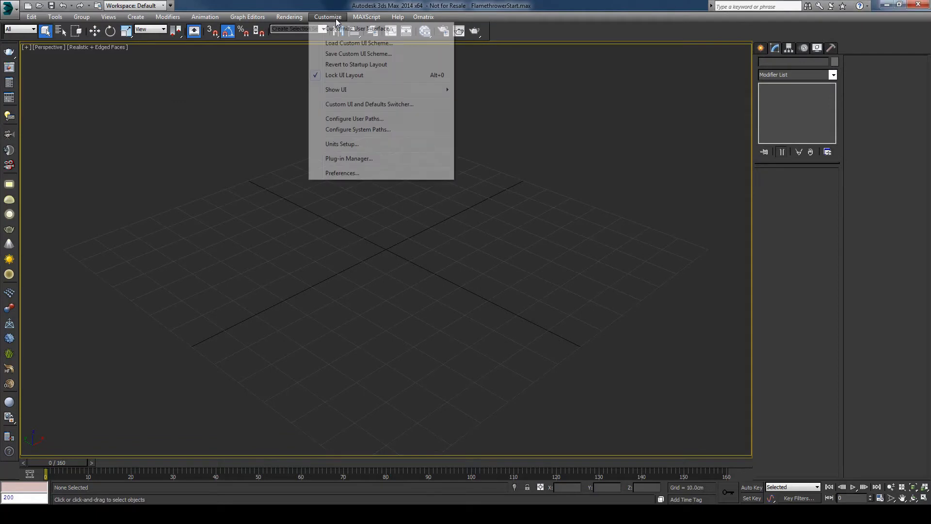
pyautogui.click(359, 146)
pyautogui.click(442, 177)
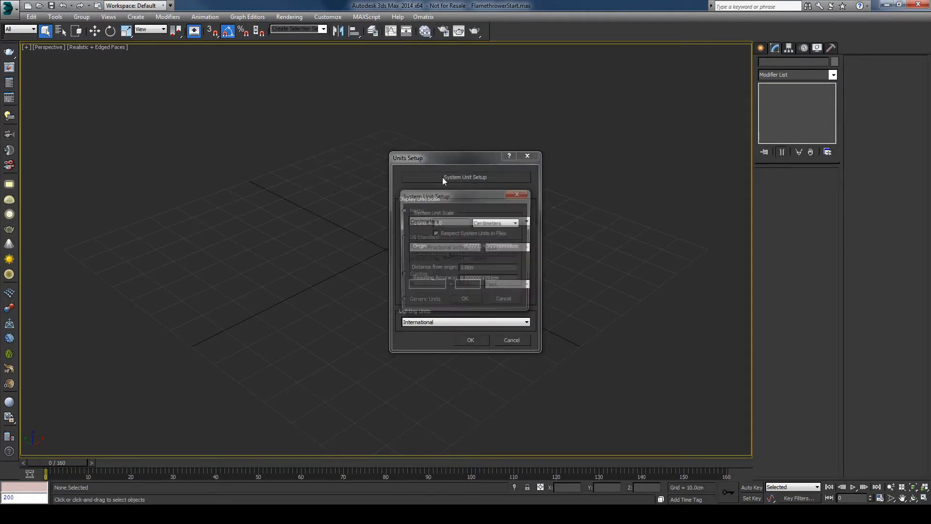
pyautogui.click(466, 301)
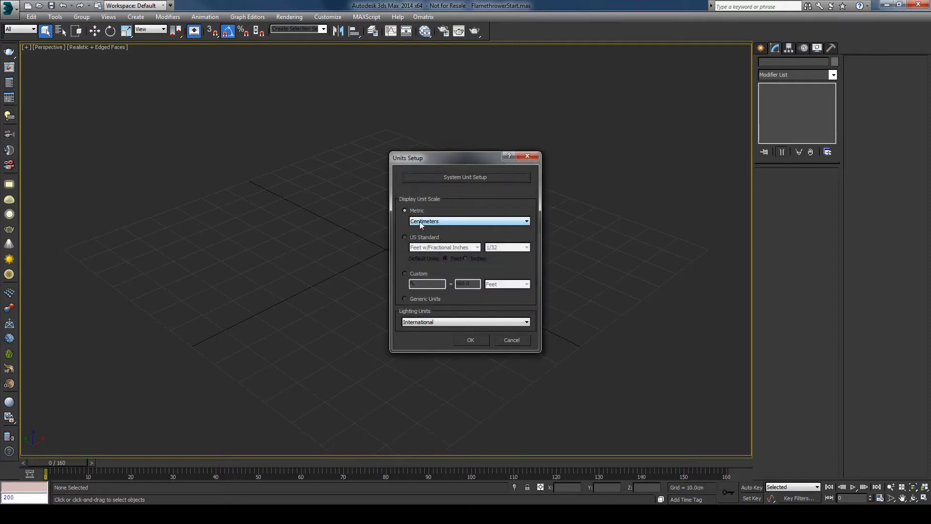
pyautogui.click(476, 340)
# Step: Inspect the dimensions of the long 20m reference box beside the grid, leaving nothing selected
pyautogui.scroll(-10, 392, 273)
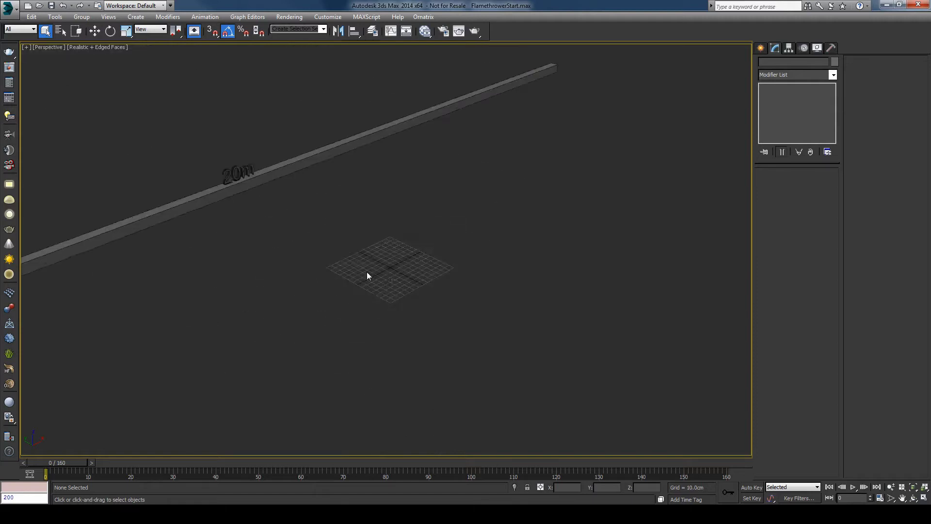
pyautogui.moveTo(332, 262); pyautogui.dragTo(460, 246, button='middle')
pyautogui.click(456, 193)
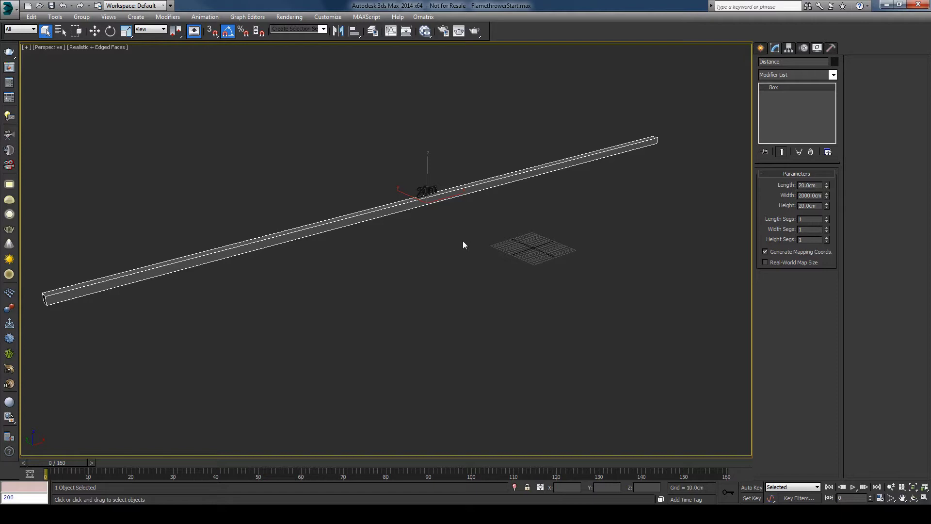
pyautogui.click(462, 244)
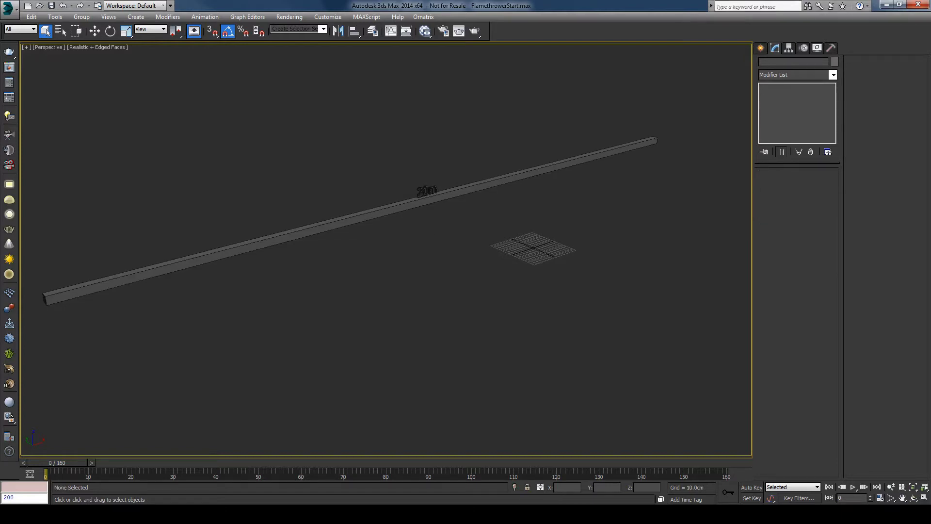
# Step: Switch to Firefox, read the Japanese Flame Throwers article down to its combustion chart, and return to 3ds Max
pyautogui.click(181, 449)
pyautogui.scroll(5, 366, 232)
pyautogui.scroll(2, 365, 232)
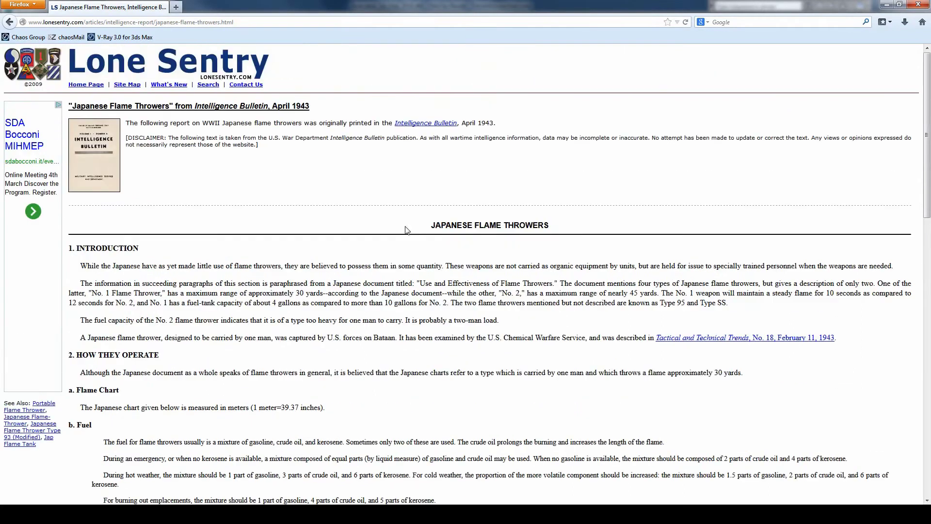
pyautogui.moveTo(434, 225); pyautogui.dragTo(552, 226)
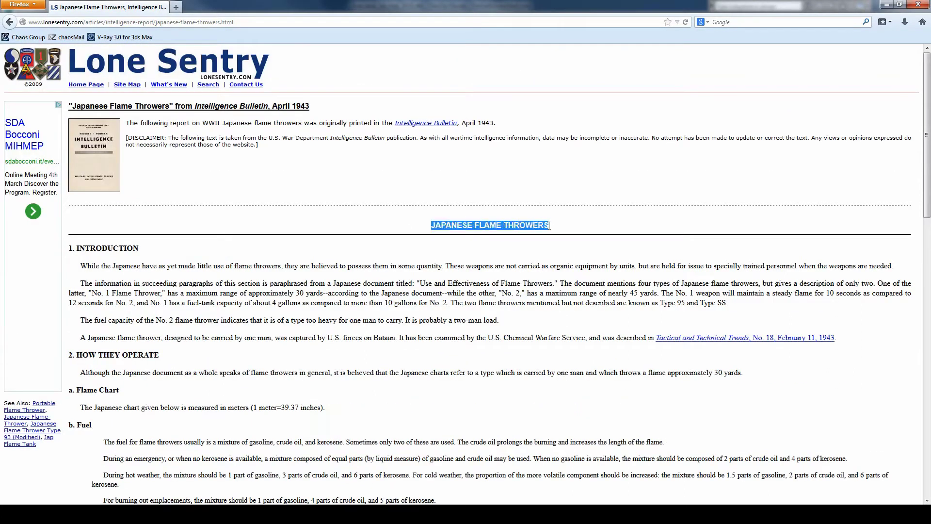
pyautogui.click(458, 241)
pyautogui.moveTo(203, 123); pyautogui.dragTo(254, 124)
pyautogui.scroll(-10, 303, 175)
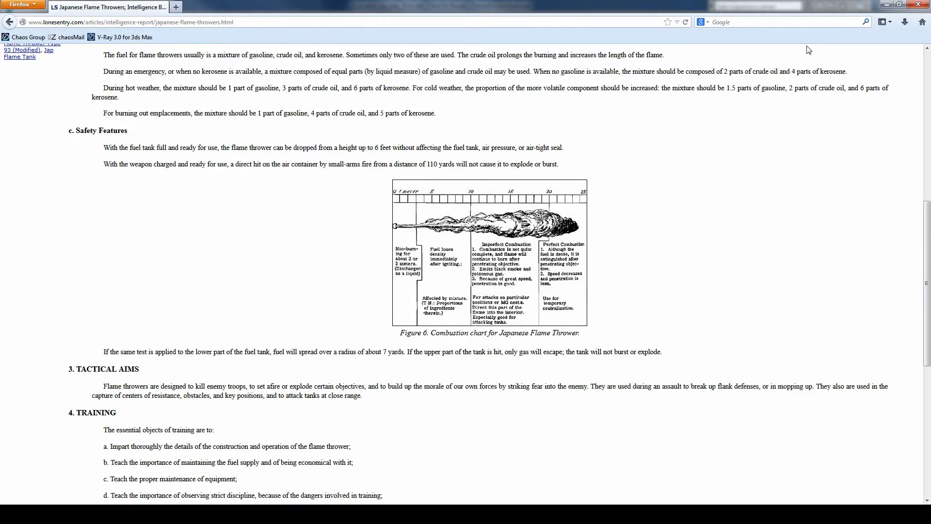
pyautogui.click(886, 4)
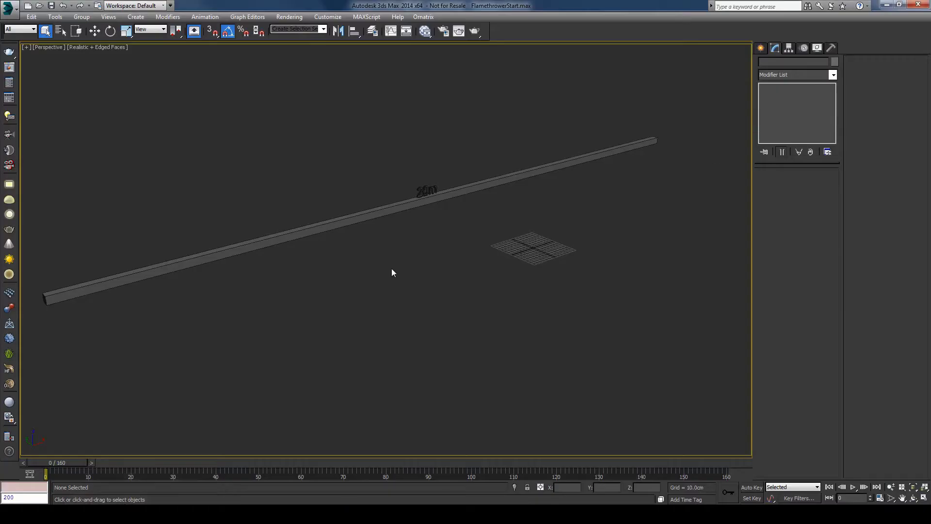
# Step: Open Particle View and add a Standard Flow particle system to the empty event area
pyautogui.keyDown('alt'); pyautogui.moveTo(449, 260); pyautogui.dragTo(308, 291, button='middle'); pyautogui.keyUp('alt')
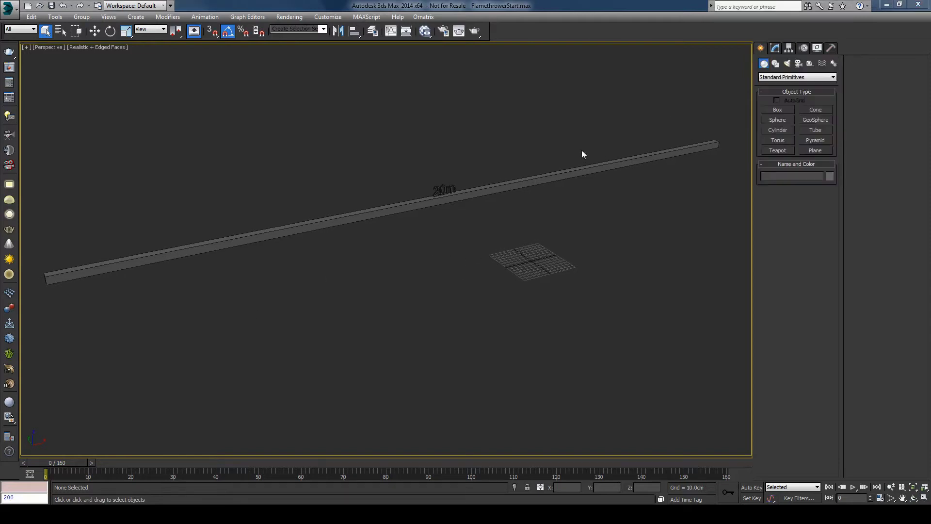
pyautogui.press('6')
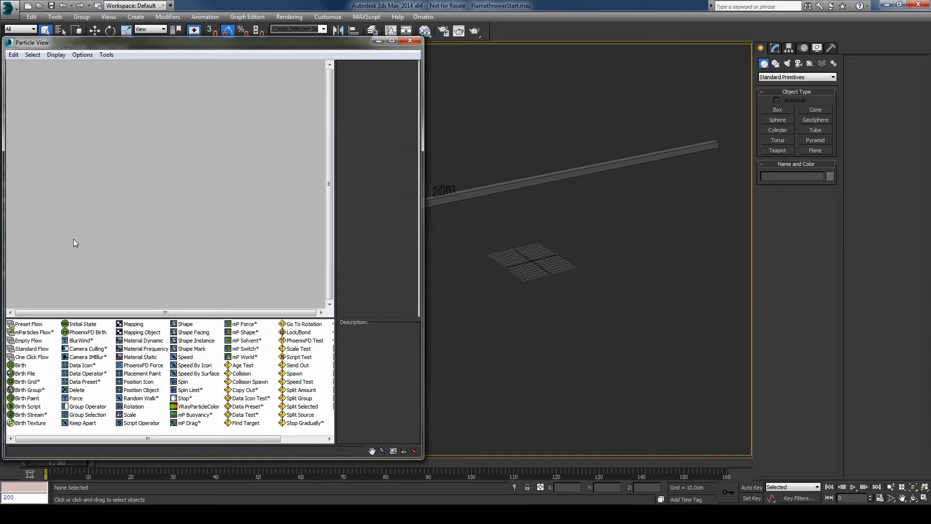
pyautogui.moveTo(38, 349); pyautogui.dragTo(137, 86)
# Step: Set the particle source's viewport quantity multiplier to 100% and hide Particle View's operator description area
pyautogui.click(139, 84)
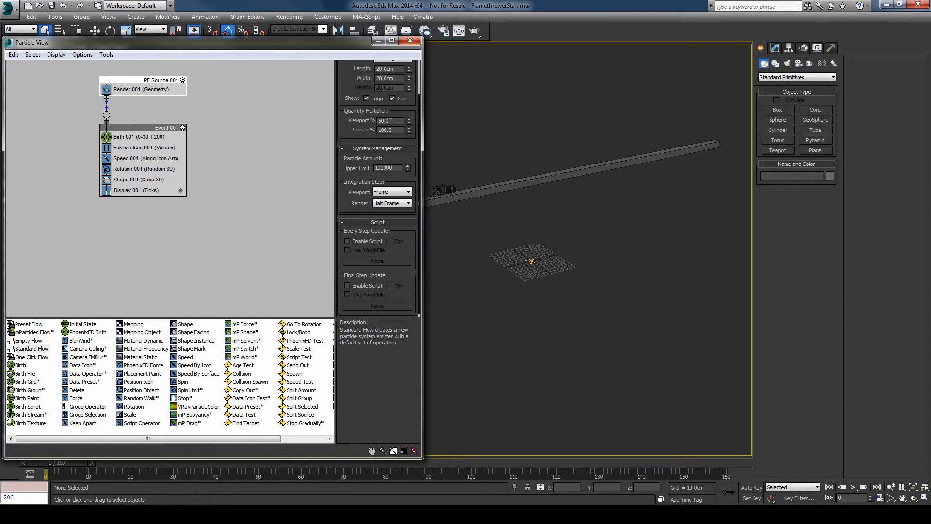
pyautogui.write('10')
pyautogui.click(358, 249)
pyautogui.click(56, 54)
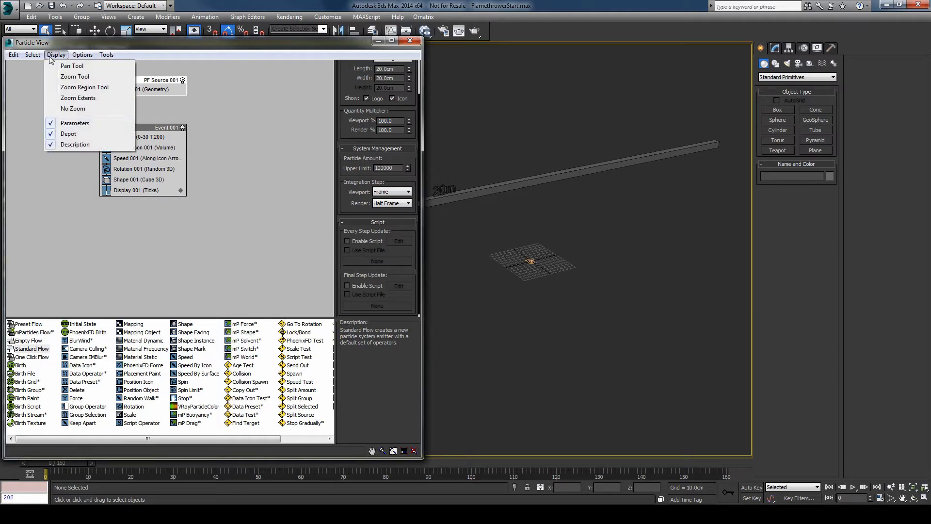
pyautogui.click(75, 145)
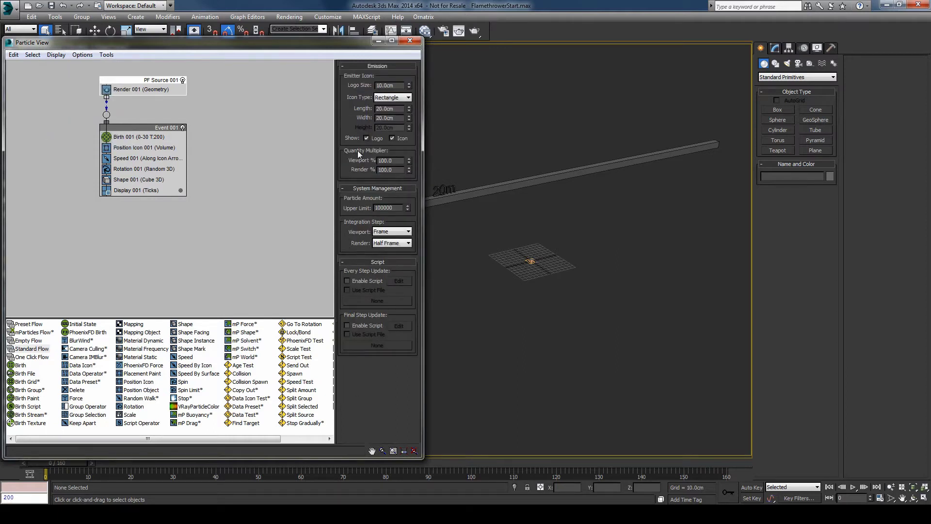
# Step: Advance the animation to frame 29 and change the Display operator's particle color to yellow
pyautogui.click(128, 136)
pyautogui.press('/')
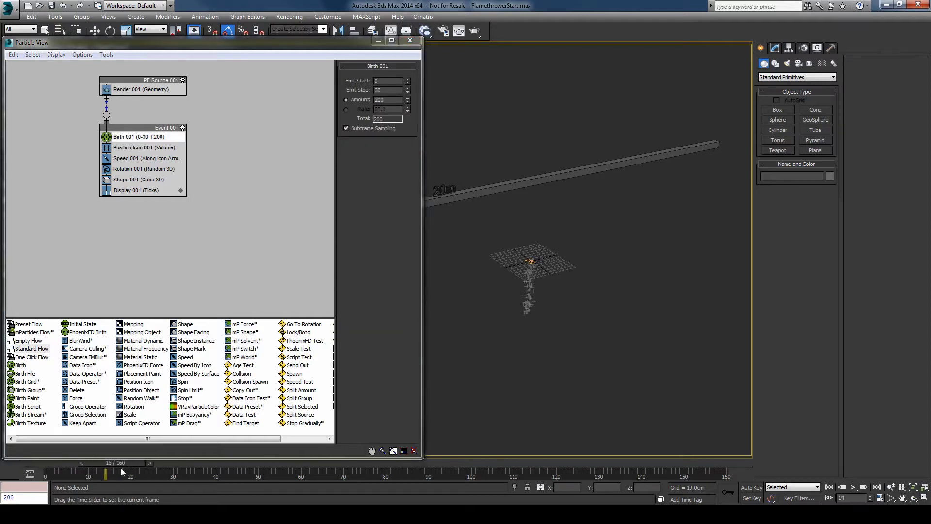
pyautogui.click(180, 191)
pyautogui.moveTo(214, 78); pyautogui.dragTo(209, 60)
pyautogui.moveTo(285, 95); pyautogui.dragTo(271, 71)
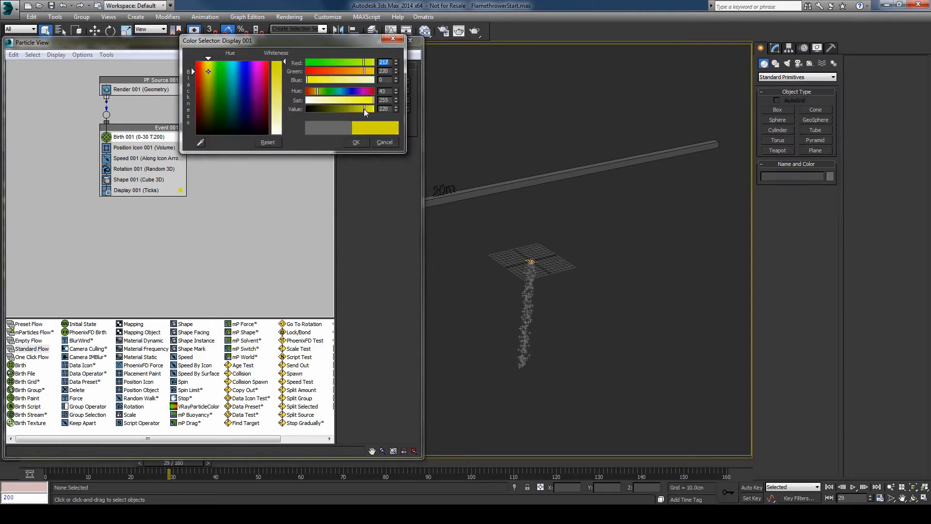
pyautogui.click(356, 142)
# Step: Rotate the particle source icon so the particles are emitted horizontally along the X axis
pyautogui.click(531, 262)
pyautogui.press('e')
pyautogui.moveTo(530, 246); pyautogui.dragTo(507, 291)
pyautogui.press('w')
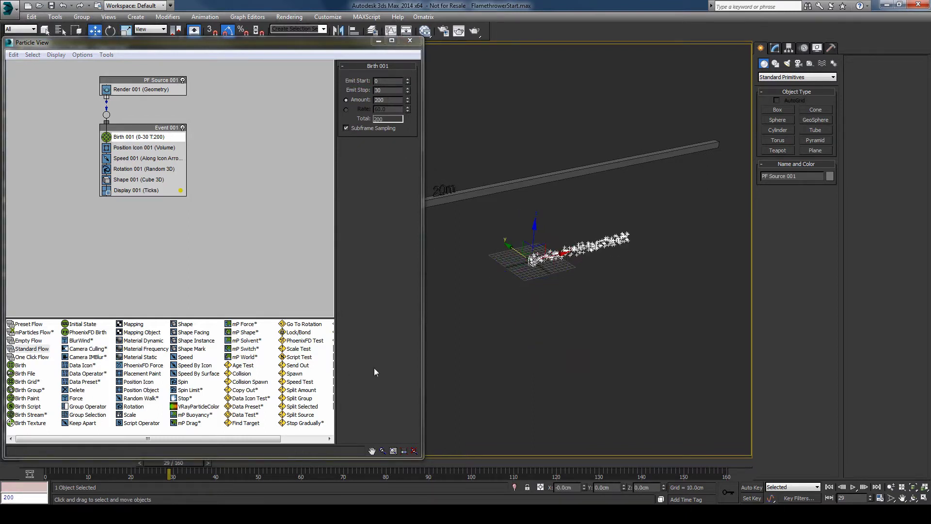
# Step: Move the particle source back along the X axis and set its X position to -800 cm
pyautogui.scroll(-4, 509, 336)
pyautogui.moveTo(509, 337); pyautogui.dragTo(586, 320, button='middle')
pyautogui.moveTo(625, 281); pyautogui.dragTo(558, 382)
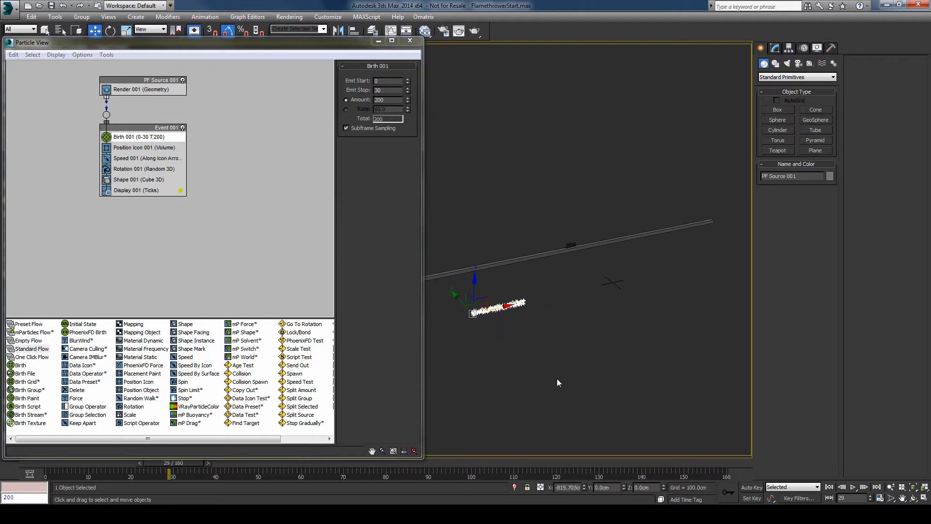
pyautogui.doubleClick(565, 487)
pyautogui.write('-800')
pyautogui.press('Return')
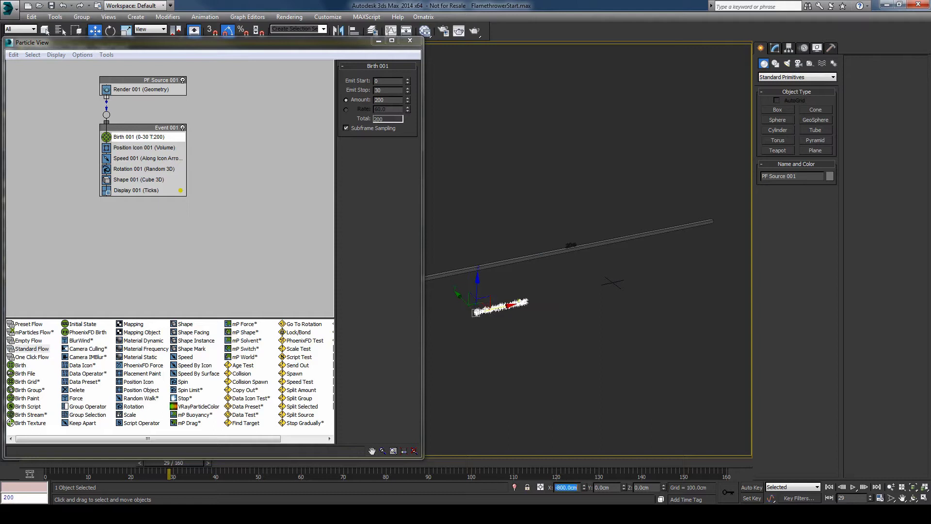
# Step: Scrub the timeline to check how long particles are emitted, and set the Birth operator's Emit Stop to 130
pyautogui.keyDown('alt'); pyautogui.moveTo(628, 357); pyautogui.dragTo(620, 342, button='middle'); pyautogui.keyUp('alt')
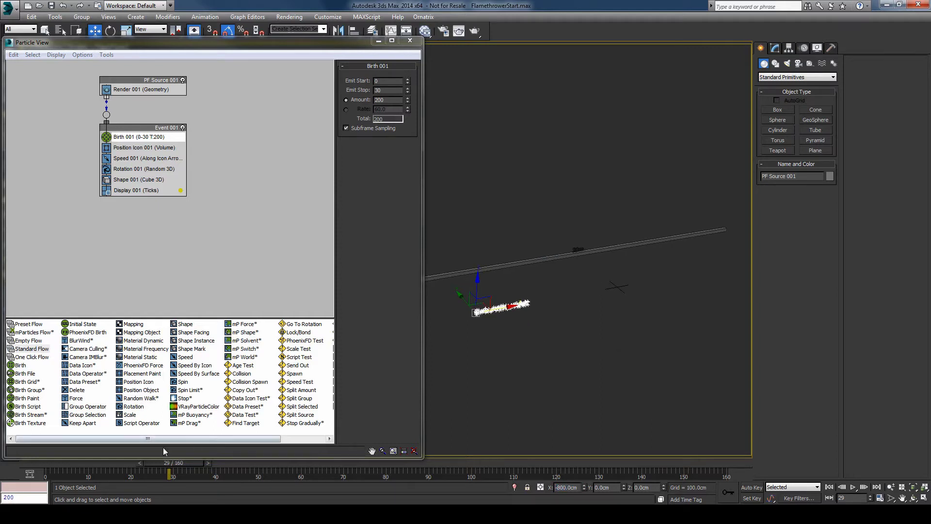
pyautogui.moveTo(169, 462); pyautogui.dragTo(330, 463)
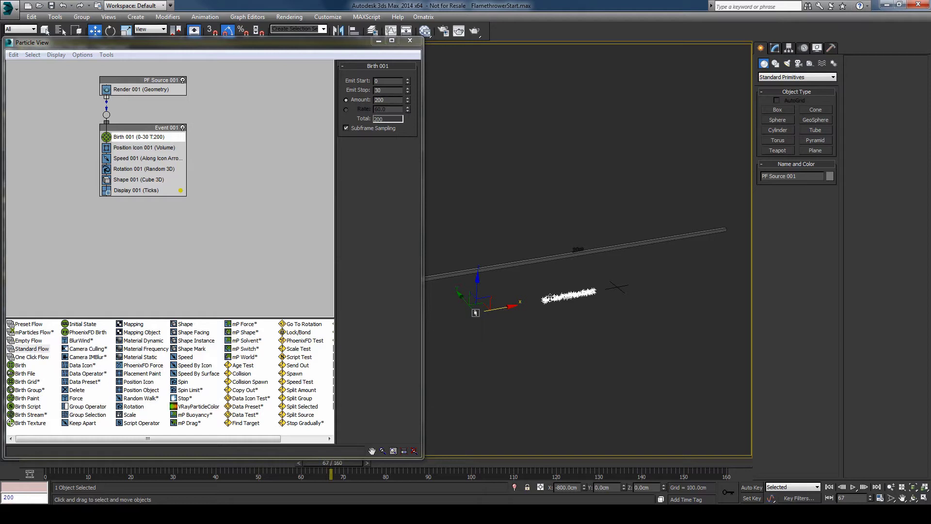
pyautogui.click(142, 139)
pyautogui.click(141, 139)
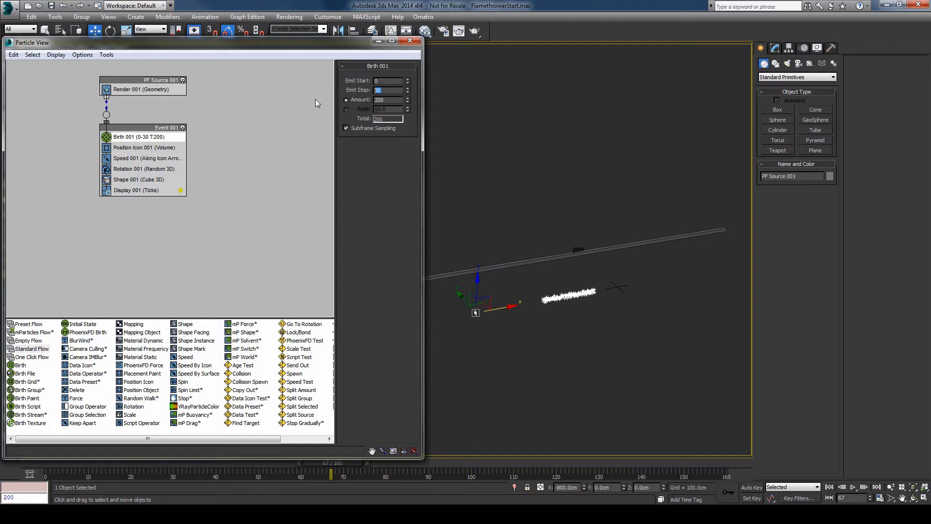
pyautogui.moveTo(331, 464); pyautogui.dragTo(593, 468)
pyautogui.press('w')
pyautogui.click(384, 91)
pyautogui.write('130')
pyautogui.press('Return')
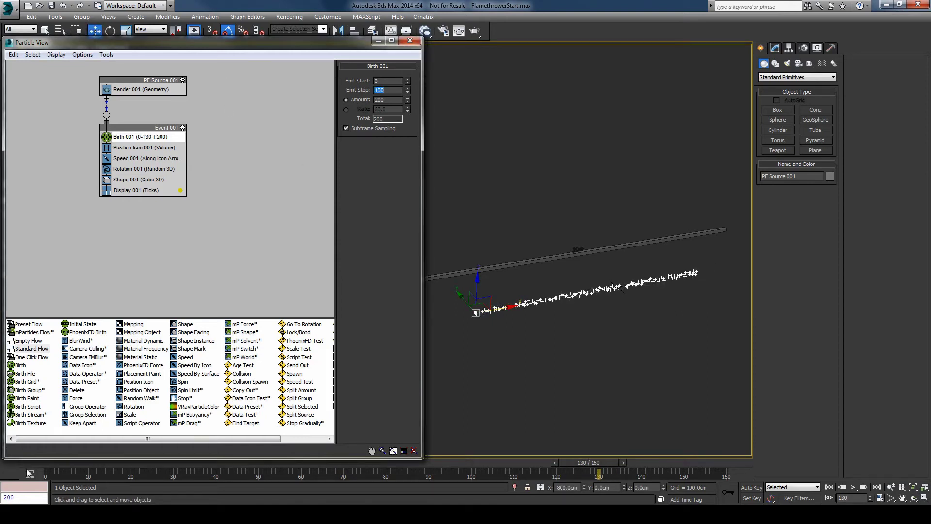
# Step: Scrub the timeline to check the extended emission and inspect the Position Icon operator's settings
pyautogui.moveTo(49, 465); pyautogui.dragTo(398, 466)
pyautogui.press('w')
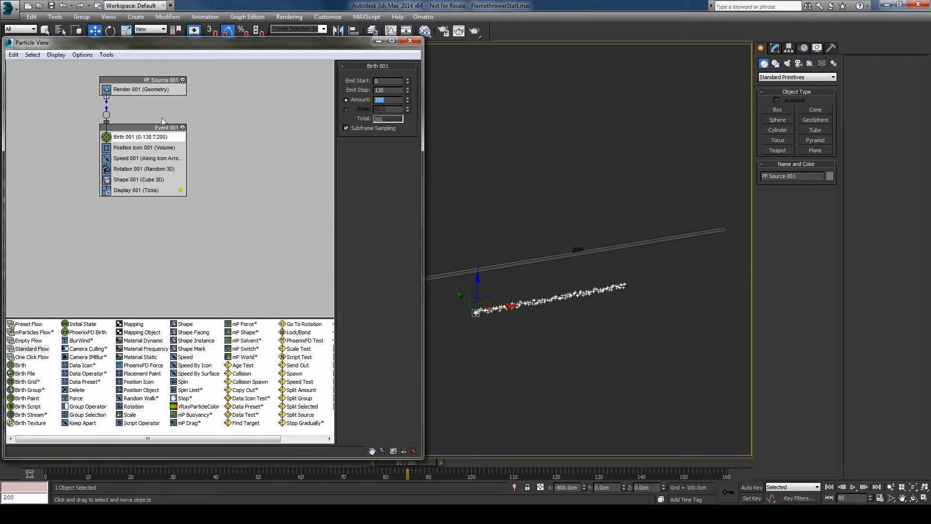
pyautogui.click(160, 147)
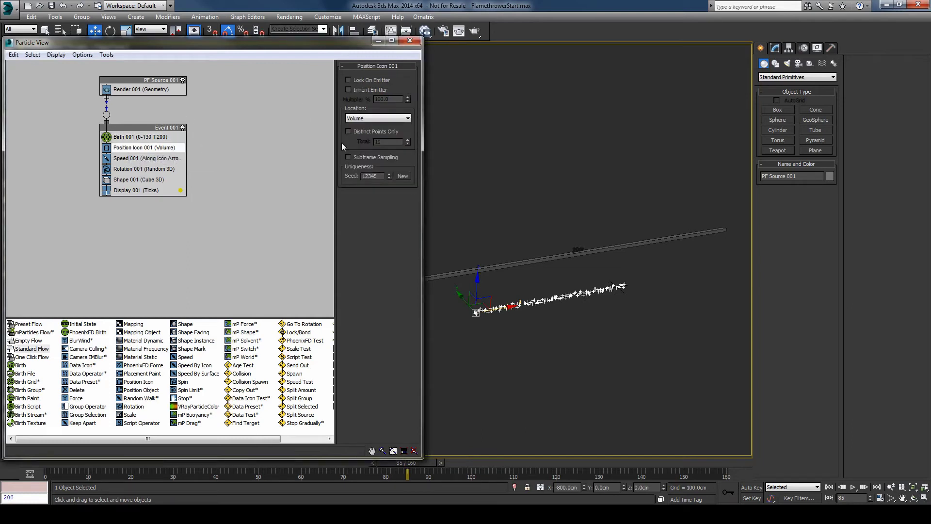
pyautogui.moveTo(78, 464); pyautogui.dragTo(372, 463)
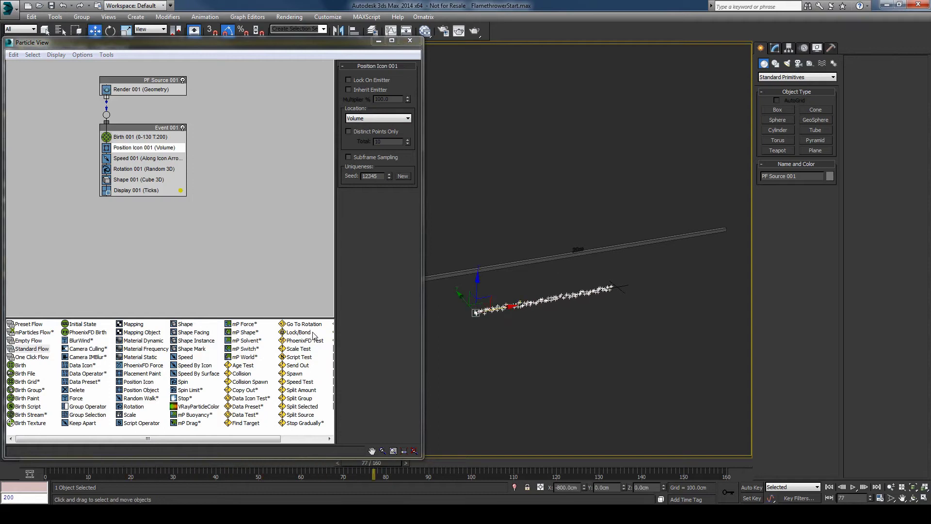
# Step: Show the Speed operator's settings and play the animation from frame 0 to judge the particles' speed
pyautogui.click(136, 159)
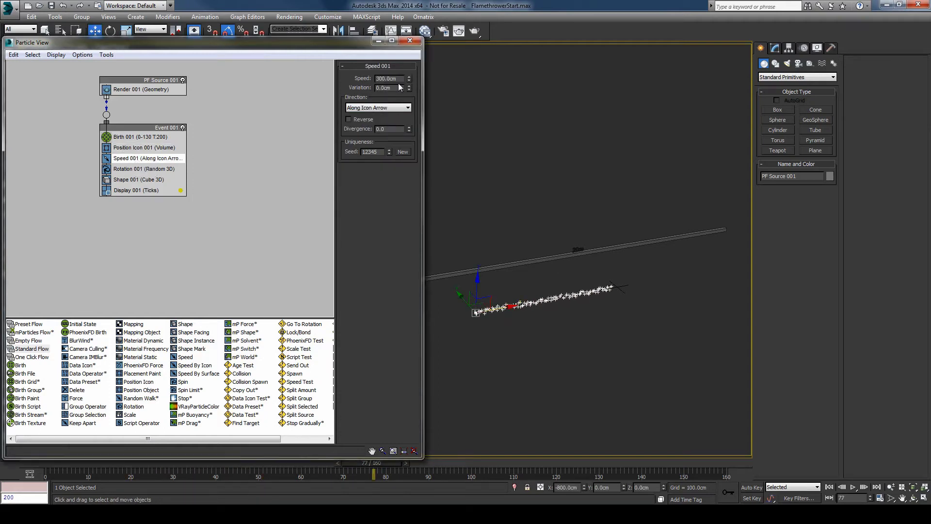
pyautogui.press('Home')
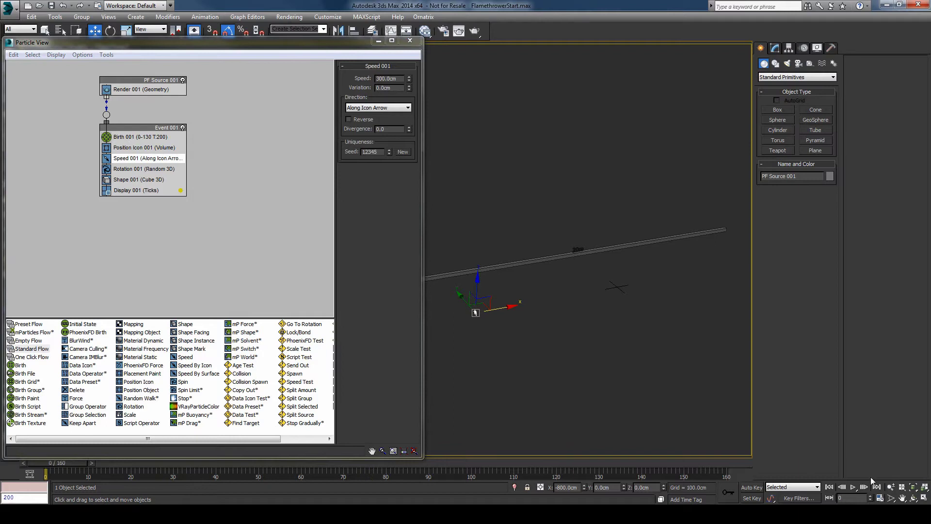
pyautogui.click(853, 487)
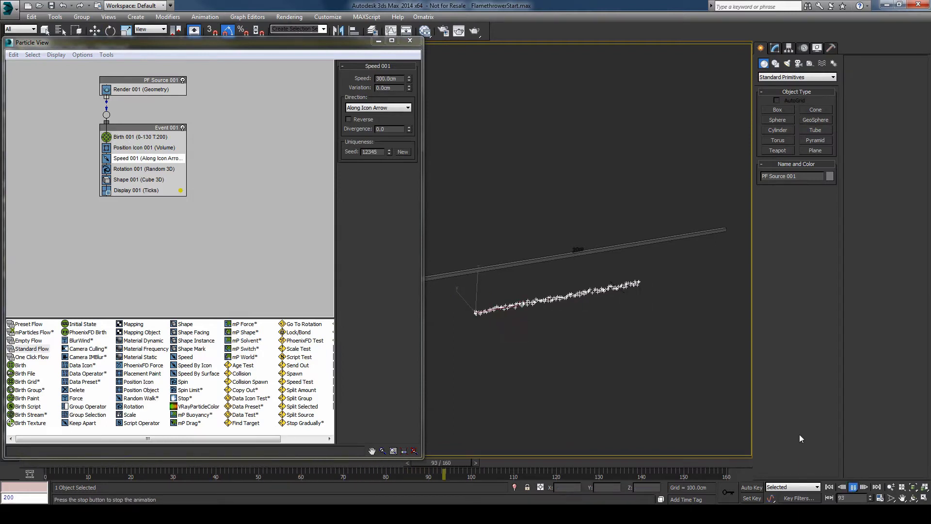
pyautogui.click(854, 487)
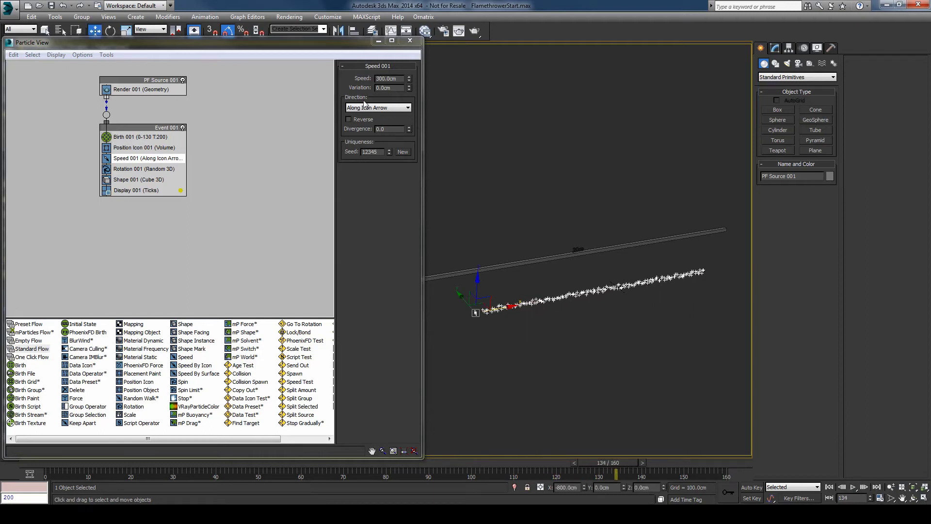
# Step: Set the Speed operator's speed to 1500 cm and its variation to 15 cm
pyautogui.doubleClick(398, 78)
pyautogui.write('1')
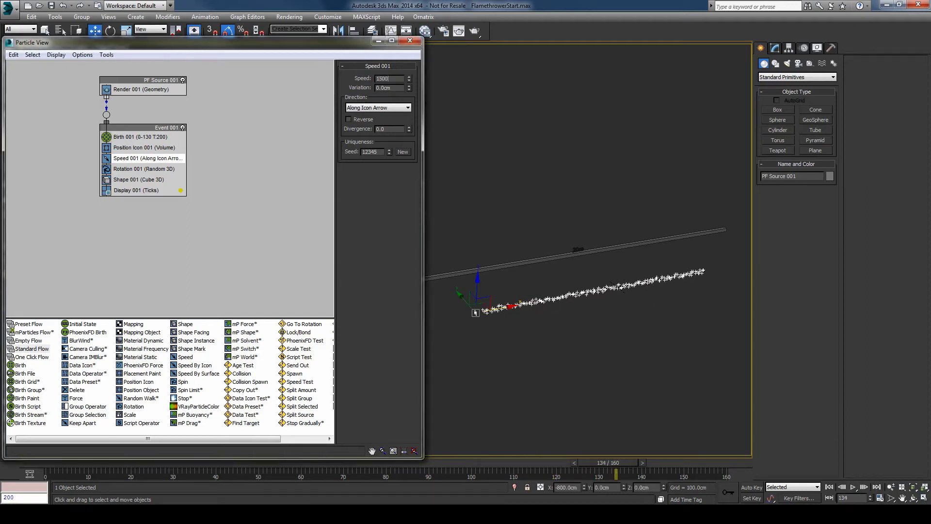
pyautogui.write('500')
pyautogui.press('Return')
pyautogui.moveTo(409, 89); pyautogui.dragTo(411, 162)
pyautogui.moveTo(432, 26); pyautogui.dragTo(424, 434)
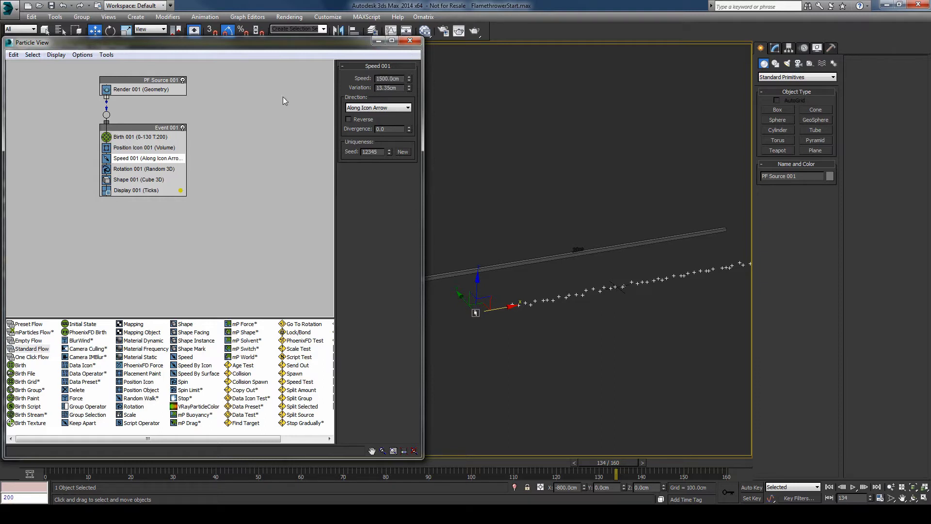
pyautogui.write('15')
pyautogui.press('Return')
# Step: Set the Speed operator's divergence to 1.0 and play the animation to check the particle stream
pyautogui.moveTo(409, 130)
pyautogui.mouseDown()
pyautogui.moveTo(411, 115)
pyautogui.moveTo(410, 129)
pyautogui.mouseUp()
pyautogui.click(409, 130)
pyautogui.moveTo(648, 221); pyautogui.dragTo(562, 165, button='middle')
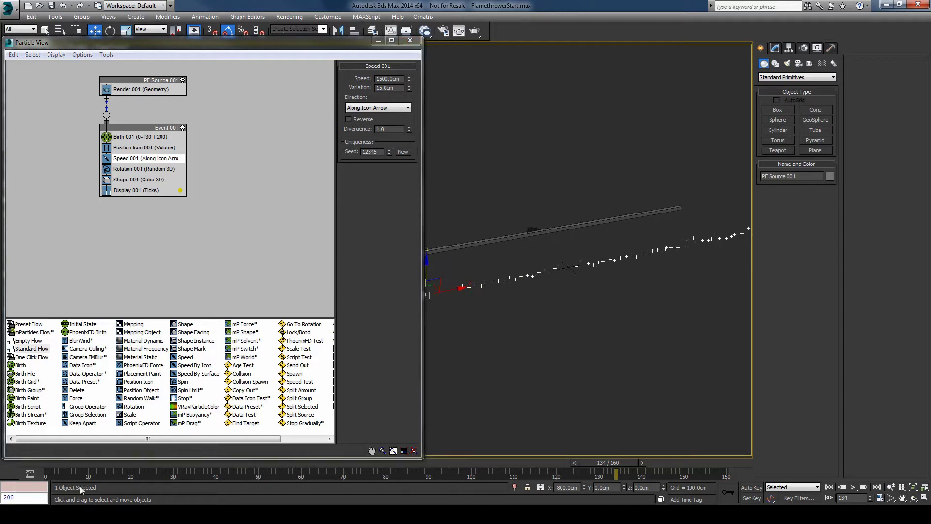
pyautogui.moveTo(57, 463); pyautogui.dragTo(92, 464)
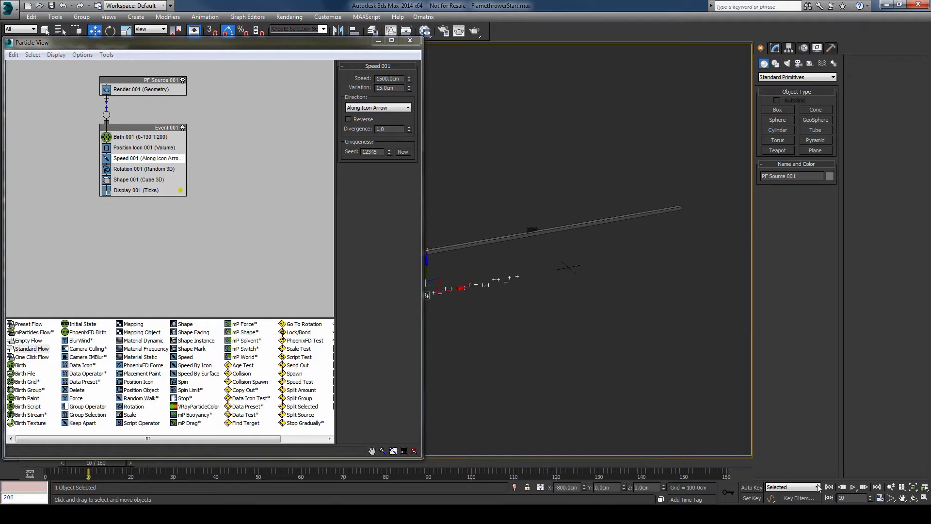
pyautogui.click(853, 487)
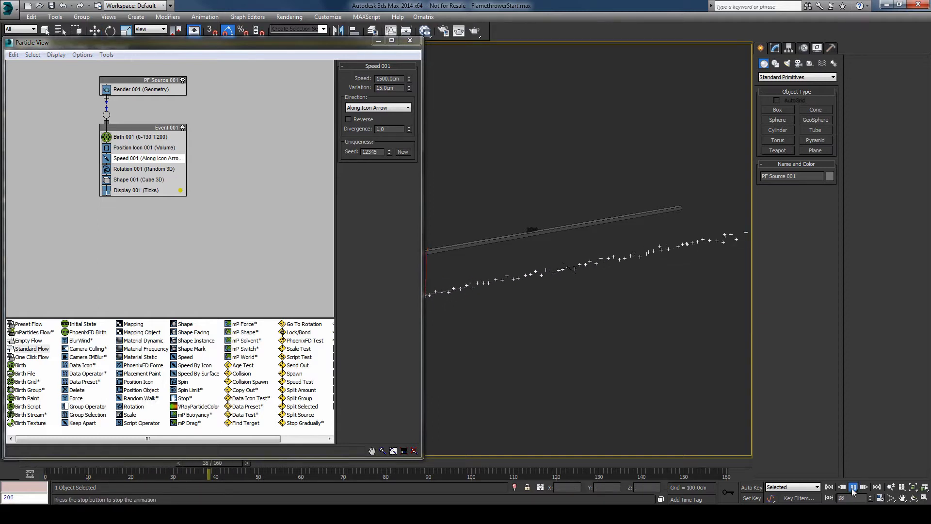
pyautogui.moveTo(592, 343); pyautogui.dragTo(617, 336, button='middle')
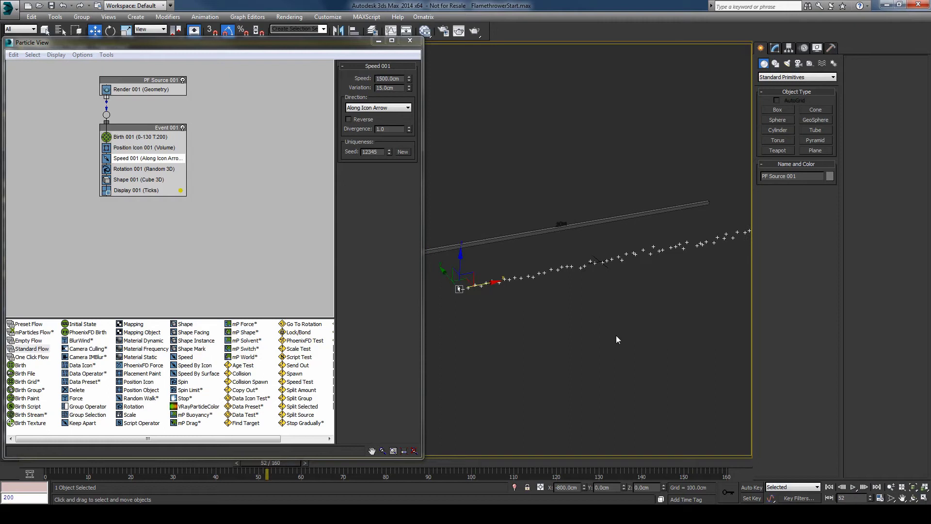
# Step: Delete the Rotation operator from the event and set the Shape operator's 3D shape to Sphere 20-sides
pyautogui.click(130, 174)
pyautogui.click(129, 173)
pyautogui.press('Delete')
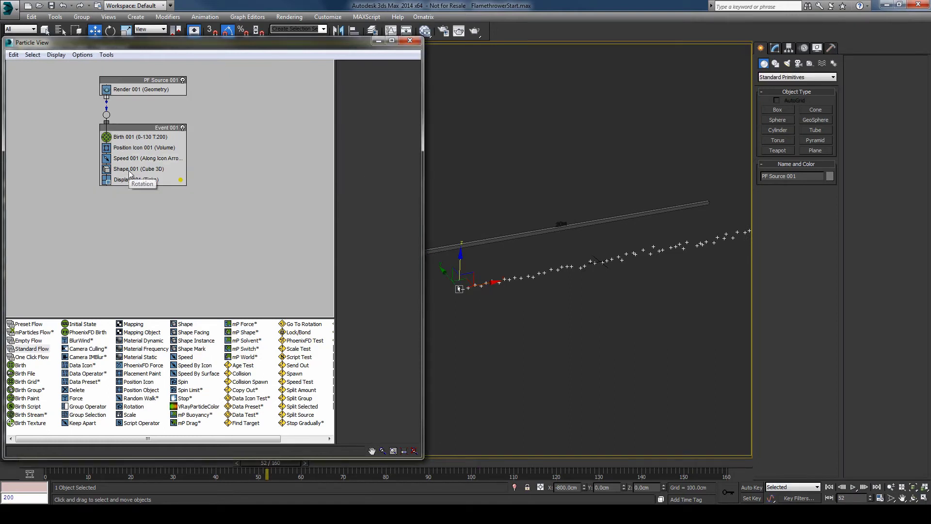
pyautogui.click(151, 169)
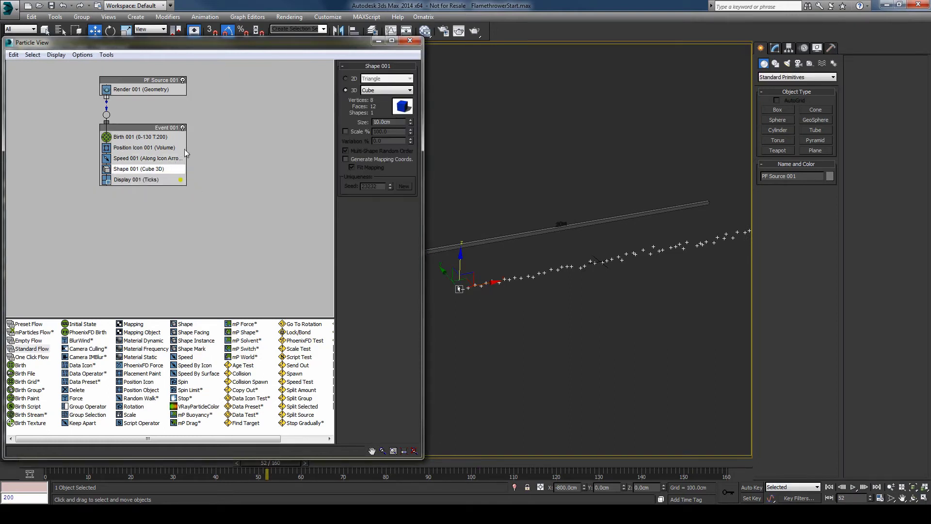
pyautogui.click(393, 90)
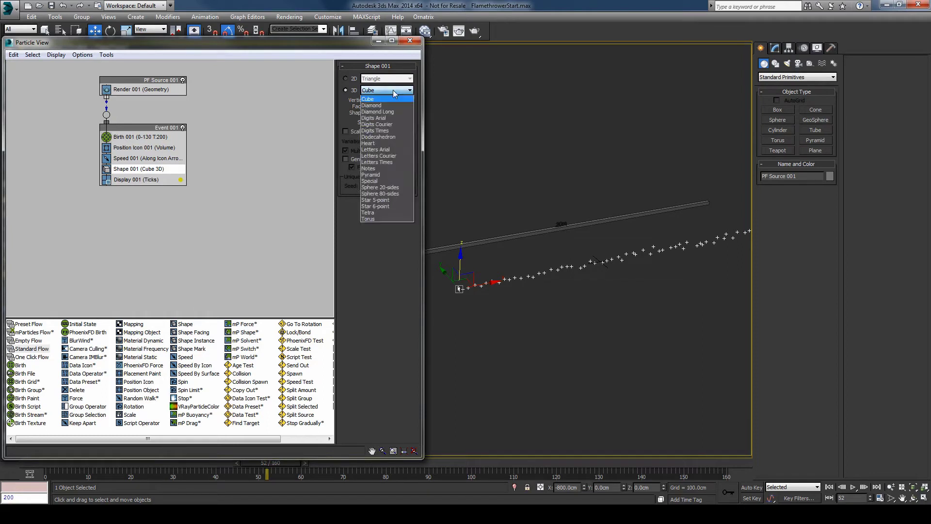
pyautogui.click(386, 187)
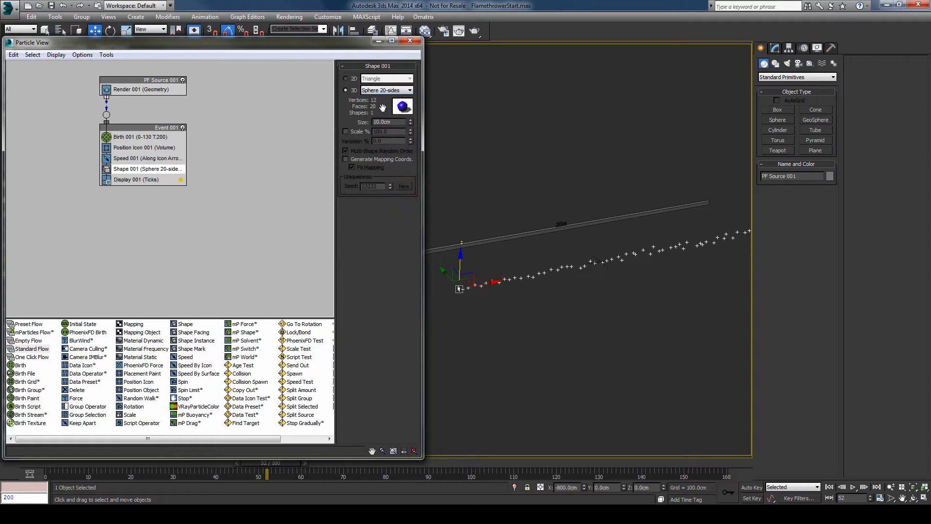
# Step: Set the Display operator's type to Geometry and look closely at the particles near the emitter
pyautogui.click(138, 179)
pyautogui.click(382, 80)
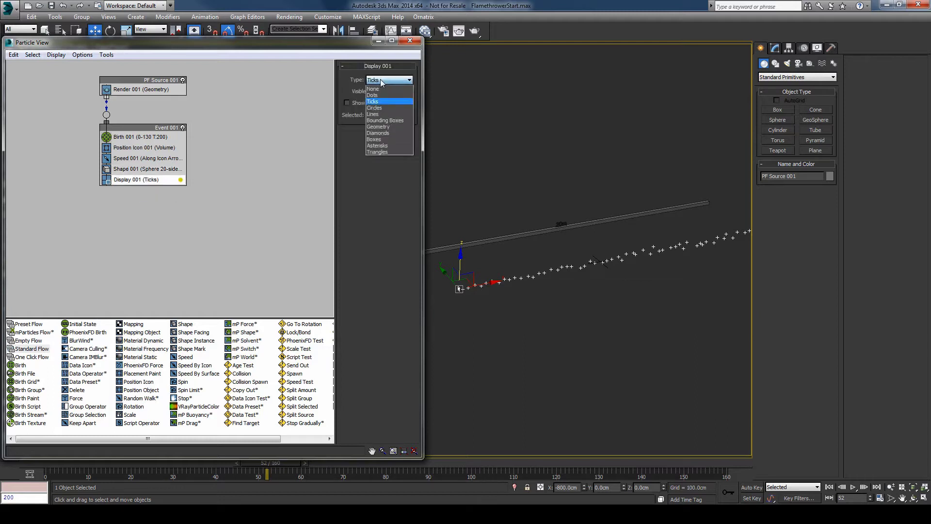
pyautogui.click(380, 127)
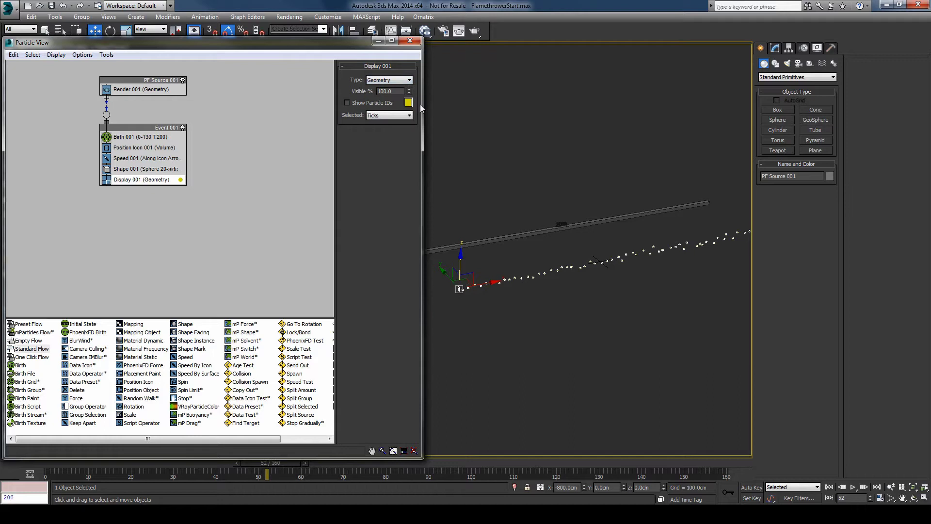
pyautogui.moveTo(505, 262); pyautogui.dragTo(505, 228, button='middle')
pyautogui.scroll(5, 507, 229)
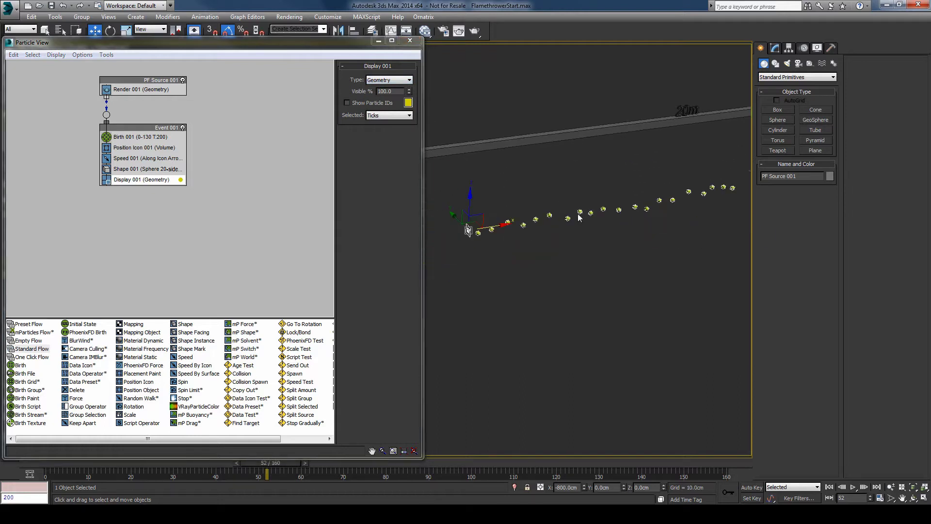
# Step: Scrub the timeline to compare how far the particles travel with the 20 m reference bar
pyautogui.click(68, 464)
pyautogui.scroll(-3, 525, 259)
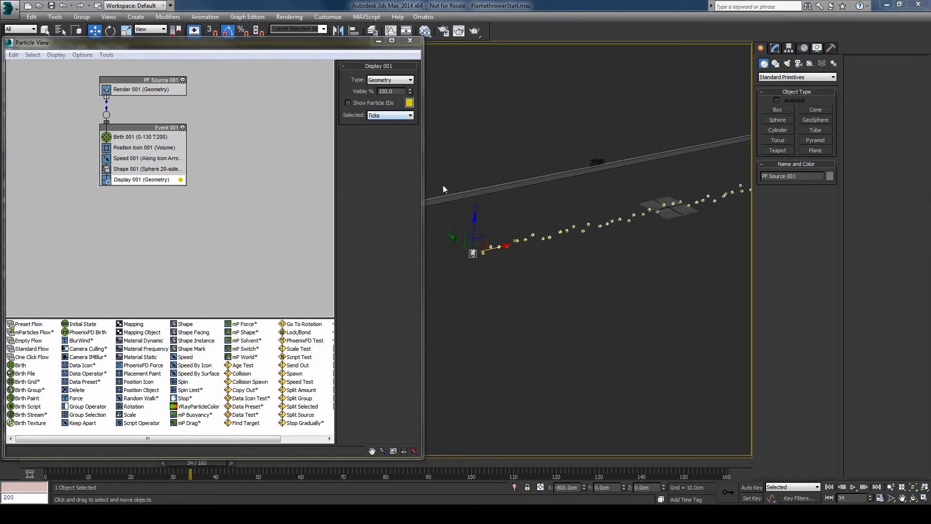
pyautogui.rightClick(545, 189)
pyautogui.click(581, 248)
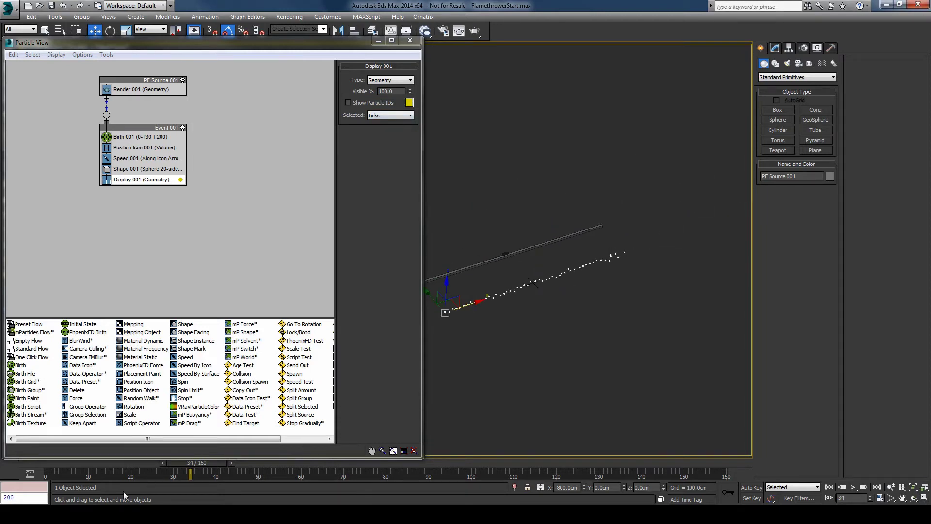
pyautogui.moveTo(190, 463); pyautogui.dragTo(225, 463)
pyautogui.press('w')
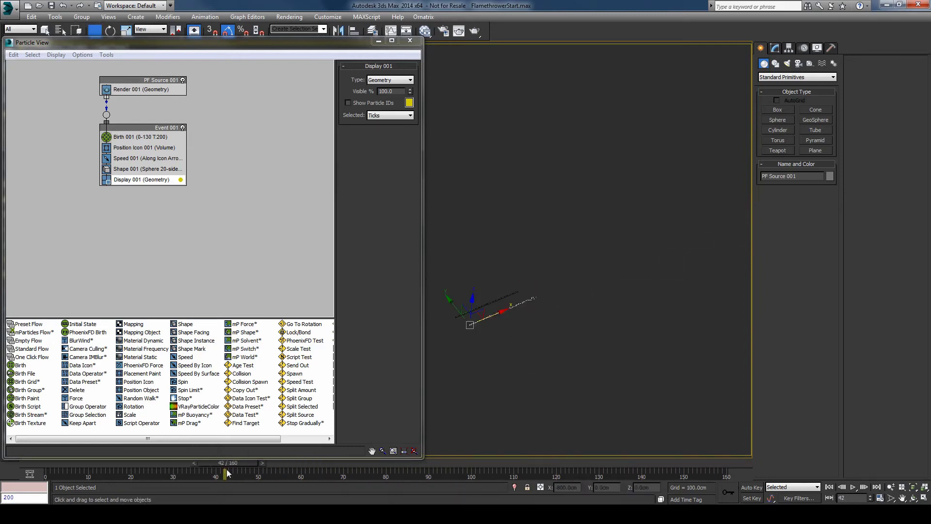
pyautogui.scroll(6, 501, 342)
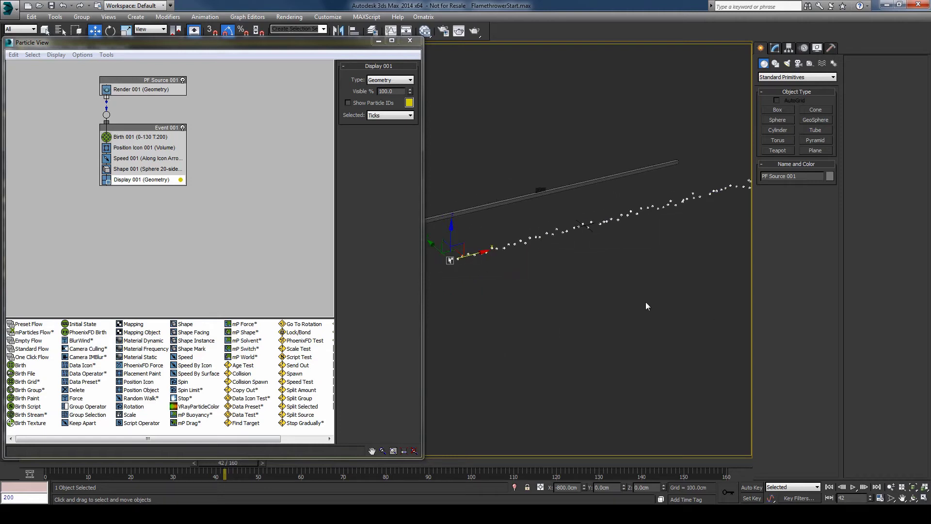
# Step: Append a Delete operator to the event and place it between the Speed and Shape operators
pyautogui.rightClick(142, 180)
pyautogui.moveTo(184, 198)
pyautogui.moveTo(256, 199)
pyautogui.click(322, 144)
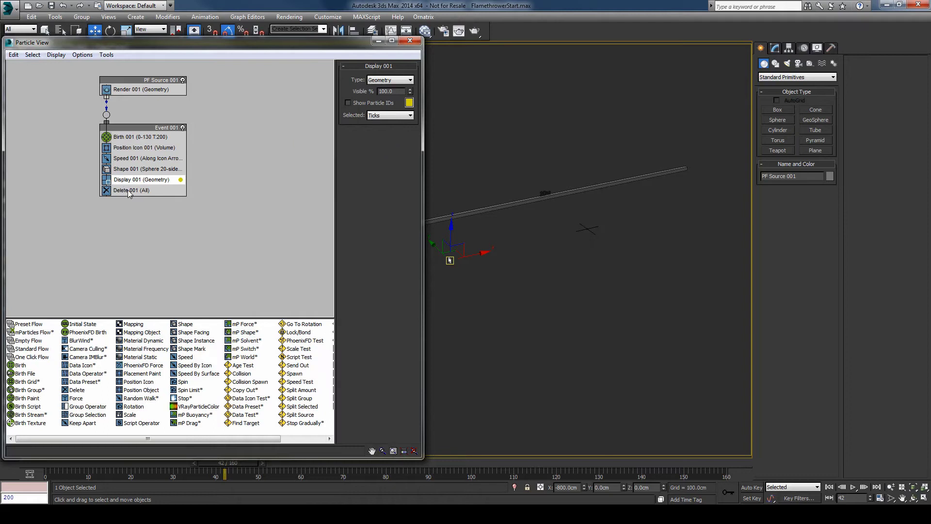
pyautogui.click(133, 168)
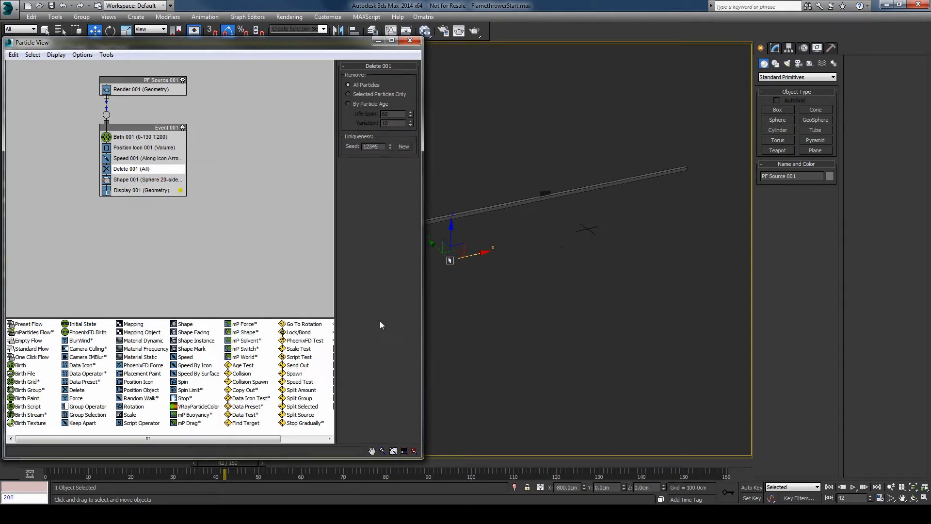
# Step: Set the Delete operator to remove particles By Particle Age and scrub the timeline to check the stream
pyautogui.moveTo(221, 463); pyautogui.dragTo(194, 456)
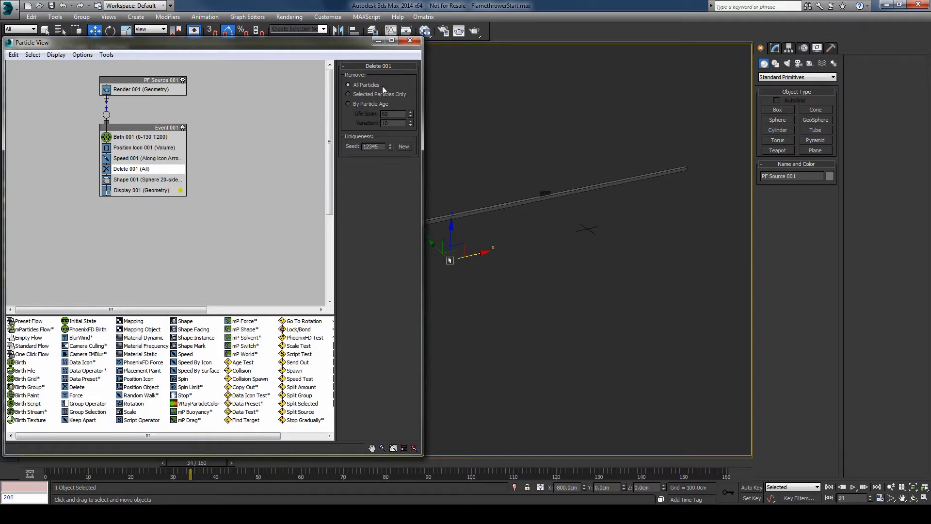
pyautogui.click(348, 104)
pyautogui.keyDown('alt'); pyautogui.moveTo(513, 167); pyautogui.dragTo(516, 159, button='middle'); pyautogui.keyUp('alt')
pyautogui.moveTo(199, 465); pyautogui.dragTo(218, 465)
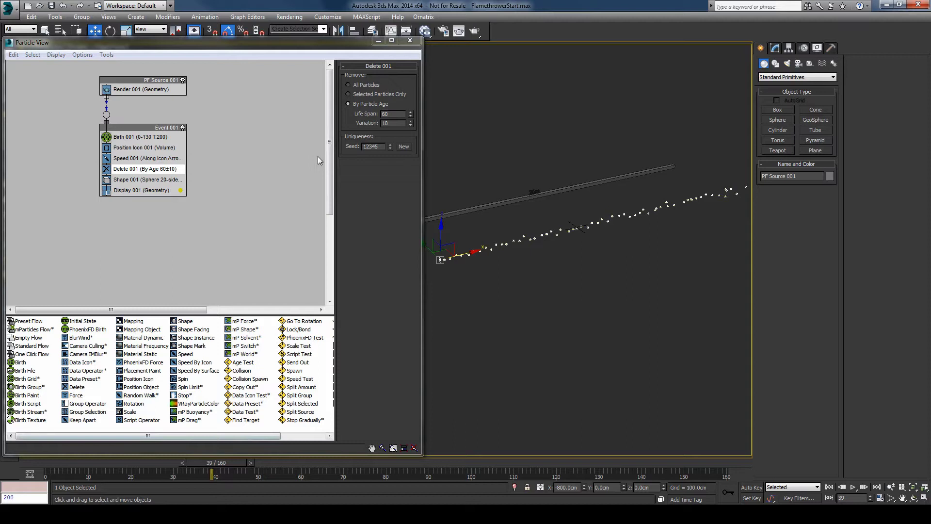
# Step: Set the Delete operator's Life Span to 15 and Variation to 0, and scrub the timeline to check the stream's length
pyautogui.doubleClick(387, 113)
pyautogui.write('50')
pyautogui.press('Return')
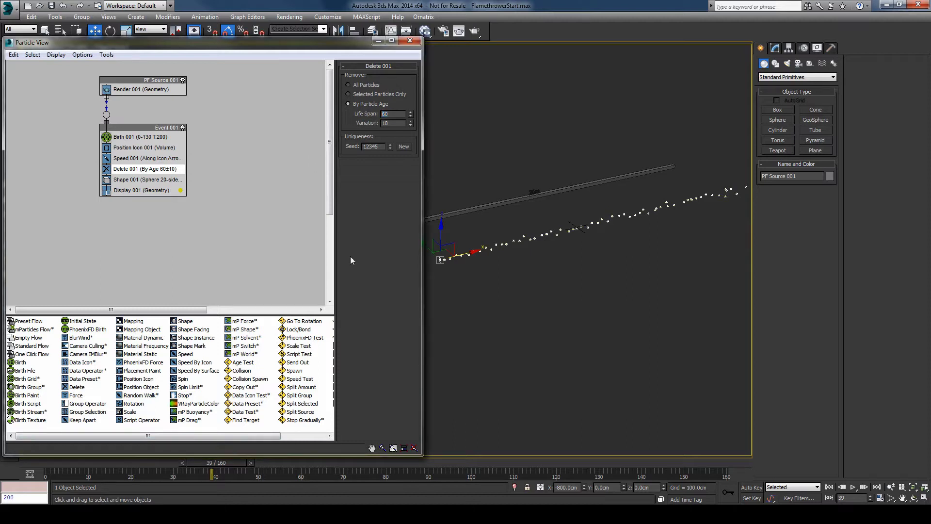
pyautogui.moveTo(411, 115); pyautogui.dragTo(412, 161)
pyautogui.rightClick(411, 123)
pyautogui.moveTo(412, 115); pyautogui.dragTo(412, 116)
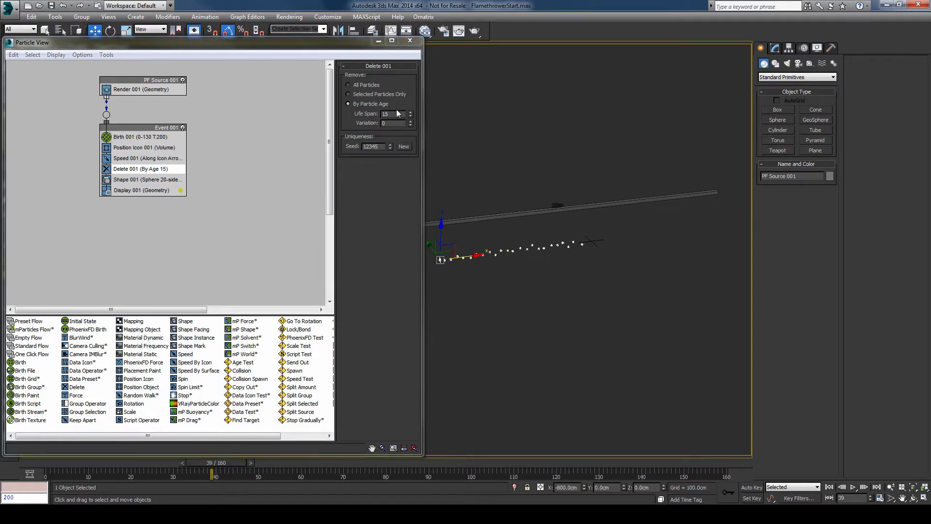
pyautogui.moveTo(391, 114); pyautogui.dragTo(383, 114)
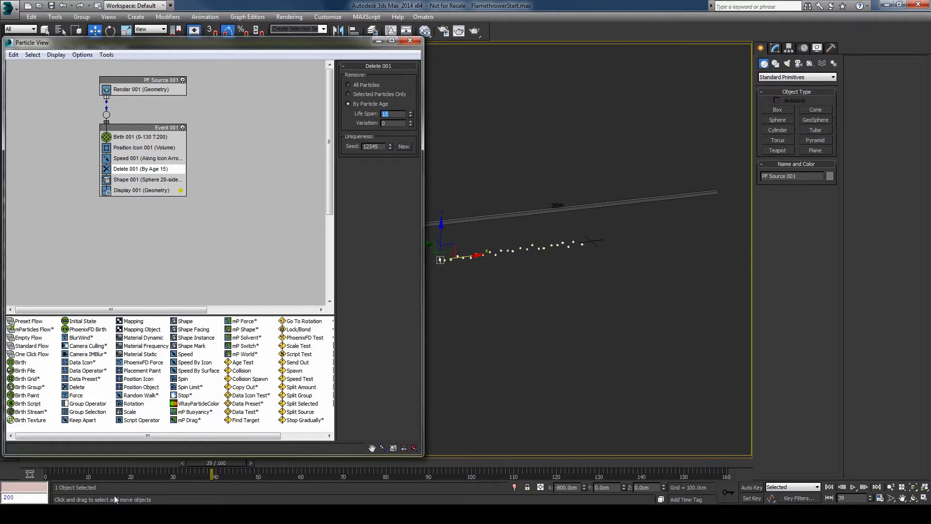
pyautogui.moveTo(86, 464); pyautogui.dragTo(230, 463)
pyautogui.press('w')
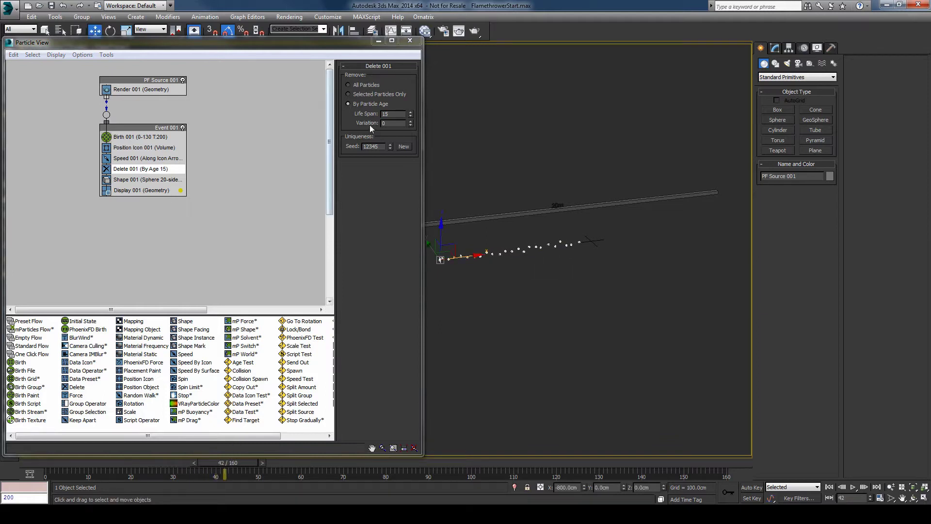
# Step: Set the Delete operator's Variation to 2 and scrub the timeline to check where the particles disappear
pyautogui.doubleClick(389, 122)
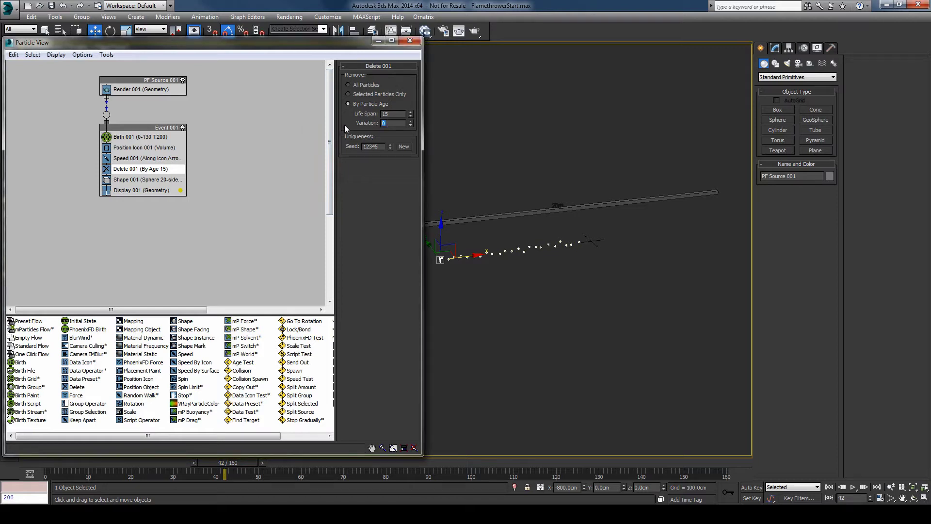
pyautogui.press('Tab')
pyautogui.moveTo(92, 463); pyautogui.dragTo(158, 462)
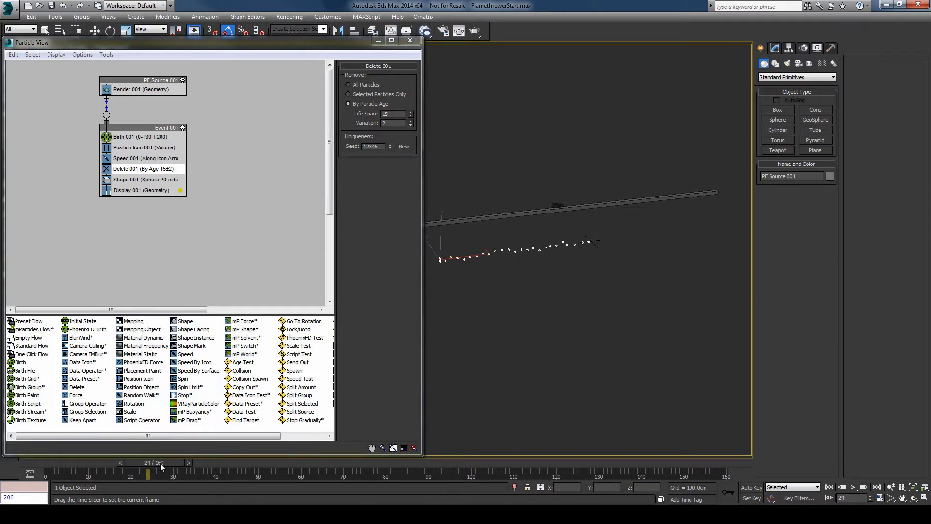
pyautogui.moveTo(160, 462); pyautogui.dragTo(165, 462)
pyautogui.press('w')
pyautogui.moveTo(547, 262)
pyautogui.keyDown('alt'); pyautogui.mouseDown(button='middle')
pyautogui.moveTo(558, 275)
pyautogui.moveTo(542, 268)
pyautogui.mouseUp(button='middle'); pyautogui.keyUp('alt')
# Step: Append a Scale operator to the event and place it between the Shape and Display operators
pyautogui.click(143, 180)
pyautogui.click(146, 191)
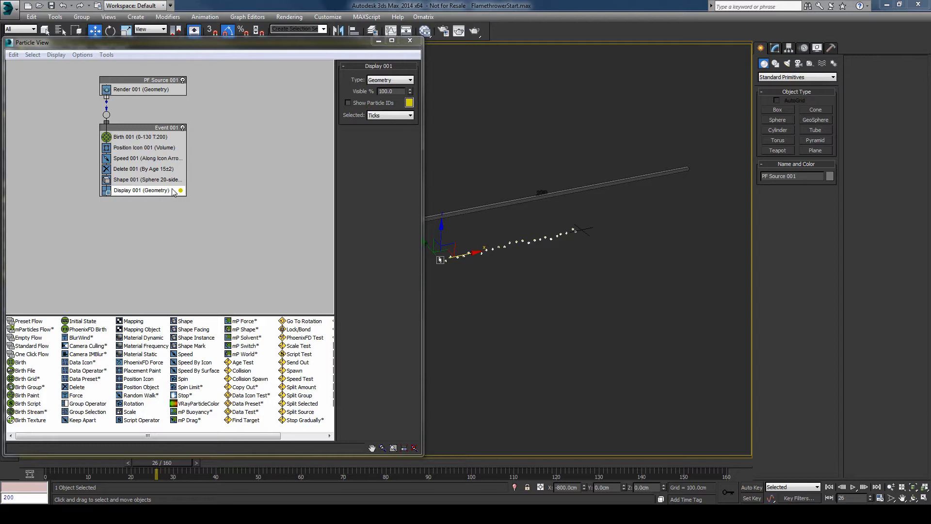
pyautogui.rightClick(172, 193)
pyautogui.moveTo(205, 208)
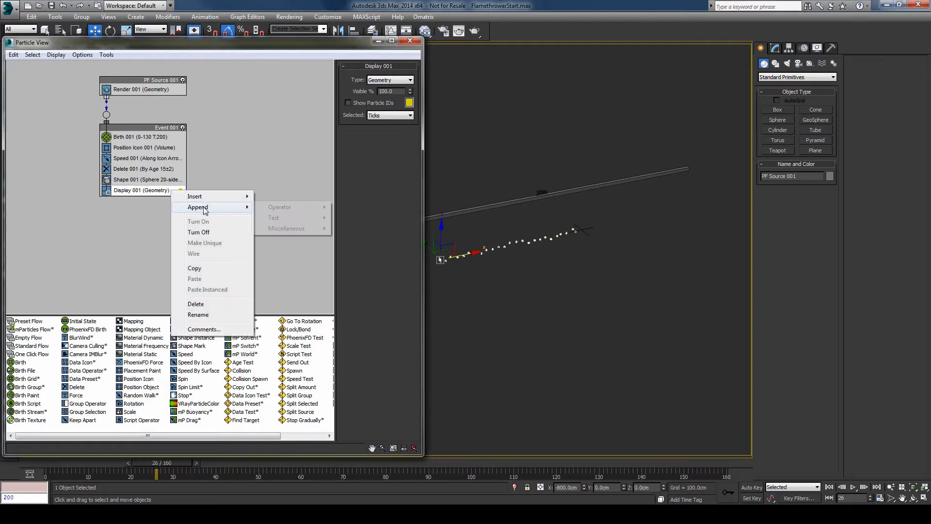
pyautogui.moveTo(287, 207)
pyautogui.click(352, 313)
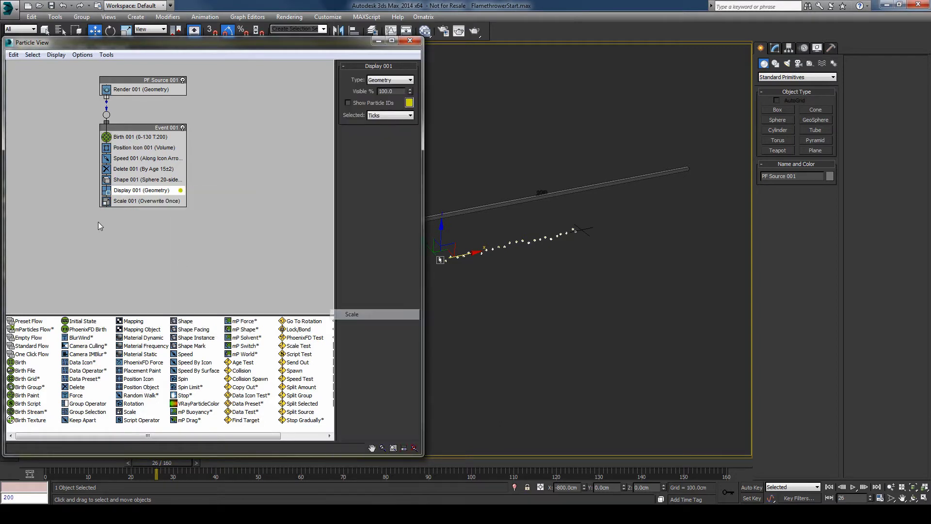
pyautogui.moveTo(148, 200); pyautogui.dragTo(145, 188)
pyautogui.click(129, 190)
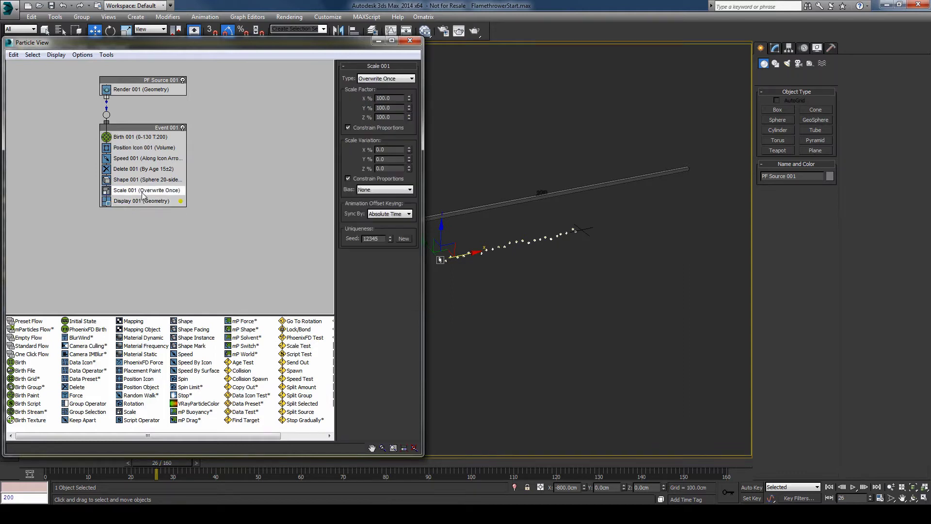
# Step: Set the Scale operator's factor to 131% on all axes and its type to Relative Successive
pyautogui.keyDown('alt'); pyautogui.moveTo(484, 201); pyautogui.dragTo(540, 170, button='middle'); pyautogui.keyUp('alt')
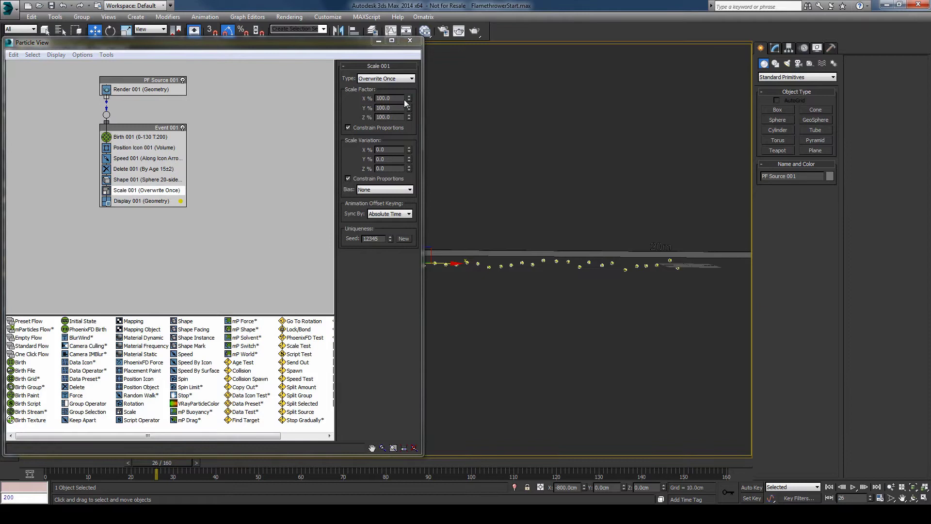
pyautogui.moveTo(409, 99); pyautogui.dragTo(411, 80)
pyautogui.click(391, 80)
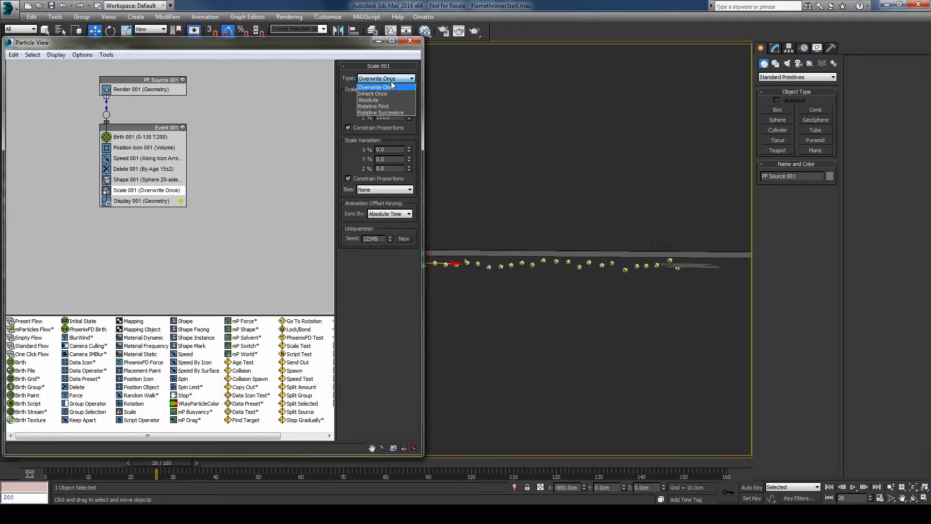
pyautogui.click(398, 113)
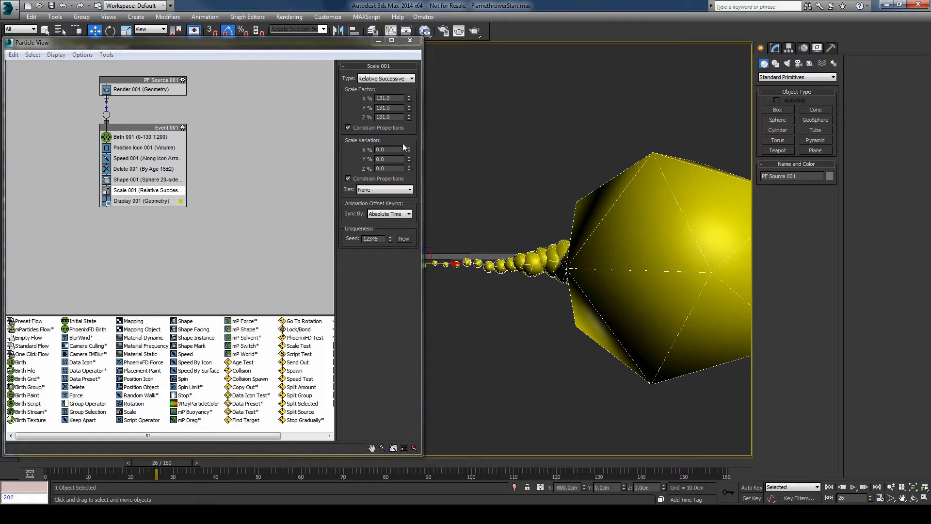
pyautogui.moveTo(496, 162); pyautogui.dragTo(515, 156, button='middle')
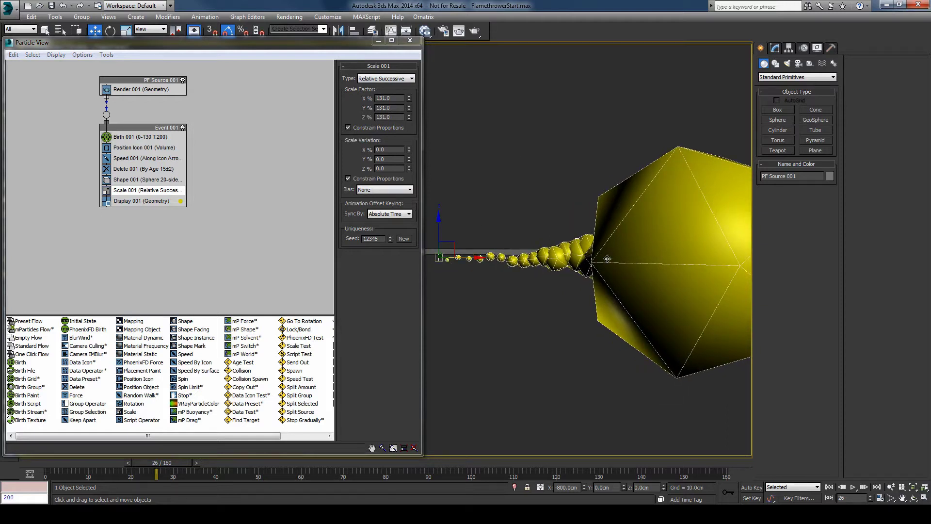
# Step: Set the Scale operator's factor to 105% on all axes, sync it by Particle Age, and close Particle View
pyautogui.moveTo(410, 98); pyautogui.dragTo(410, 103)
pyautogui.keyDown('alt'); pyautogui.moveTo(505, 158); pyautogui.dragTo(469, 153, button='middle'); pyautogui.keyUp('alt')
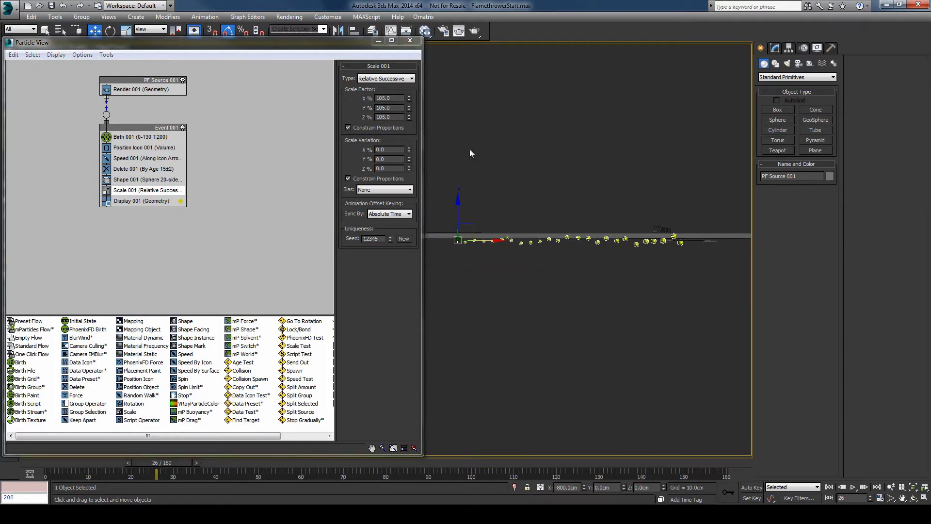
pyautogui.click(376, 215)
pyautogui.click(381, 232)
pyautogui.keyDown('alt'); pyautogui.moveTo(650, 272); pyautogui.dragTo(673, 303, button='middle'); pyautogui.keyUp('alt')
pyautogui.click(630, 263)
pyautogui.click(410, 41)
# Step: Create a PhoenixFD PHXSimulator box around the particle stream, about 909 × 247 × 162 cm
pyautogui.scroll(-4, 538, 242)
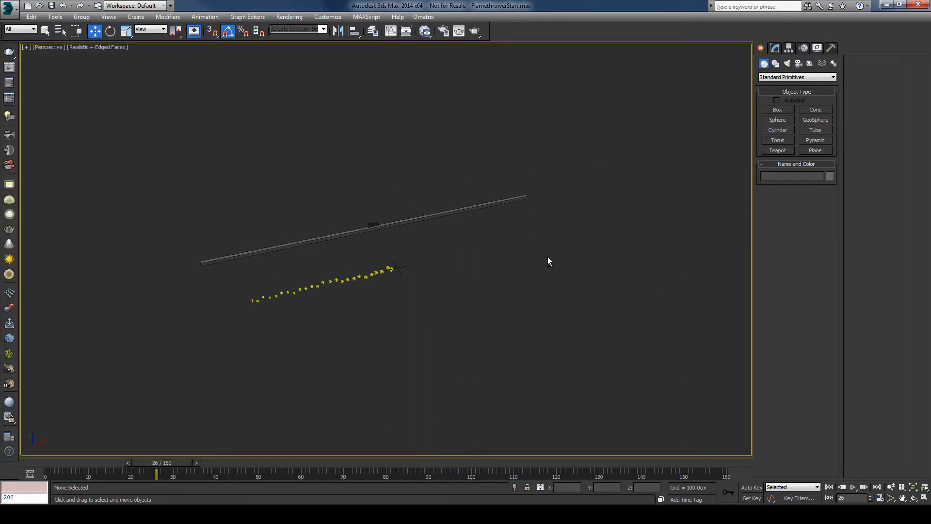
pyautogui.press('q')
pyautogui.click(812, 77)
pyautogui.click(796, 181)
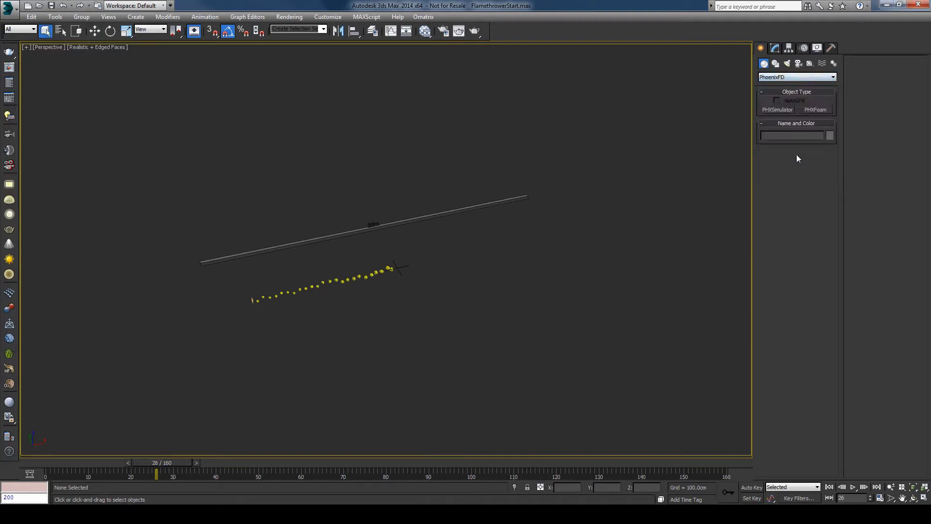
pyautogui.click(781, 110)
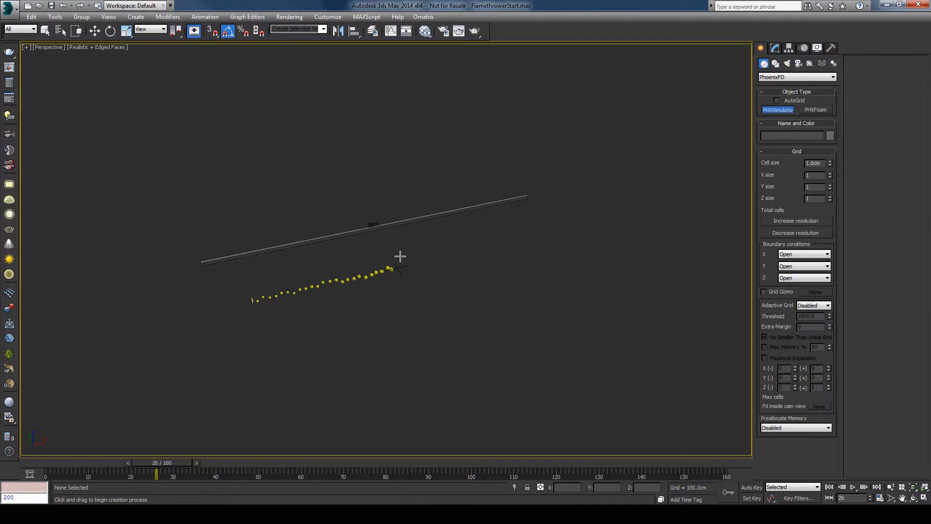
pyautogui.moveTo(399, 253)
pyautogui.mouseDown()
pyautogui.moveTo(333, 296)
pyautogui.moveTo(247, 311)
pyautogui.mouseUp()
pyautogui.moveTo(416, 294)
pyautogui.keyDown('alt'); pyautogui.mouseDown(button='middle')
pyautogui.moveTo(405, 274)
pyautogui.moveTo(419, 284)
pyautogui.mouseUp(button='middle'); pyautogui.keyUp('alt')
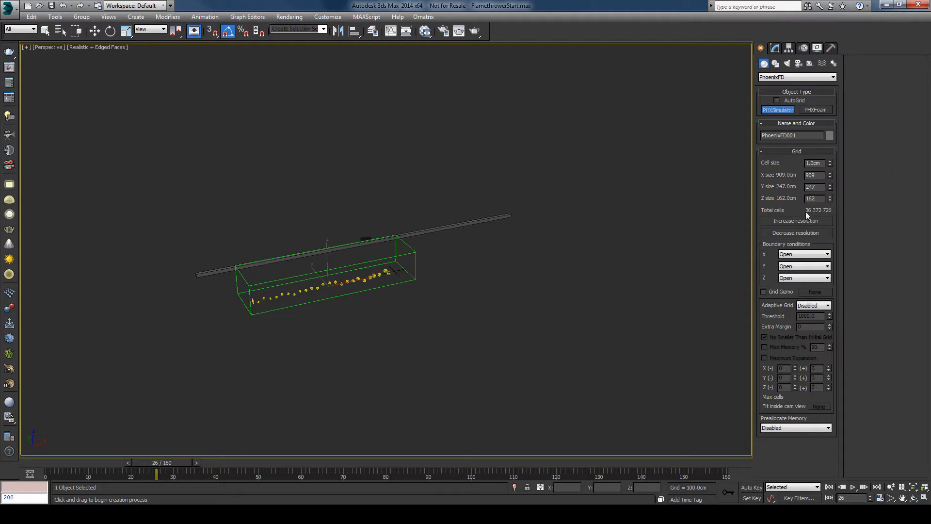
pyautogui.keyDown('alt'); pyautogui.moveTo(687, 206); pyautogui.dragTo(627, 218, button='middle'); pyautogui.keyUp('alt')
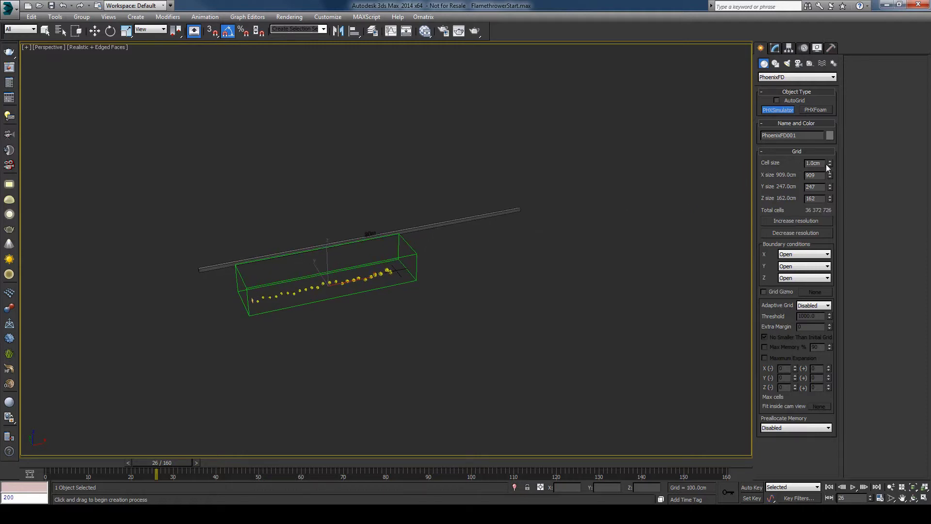
# Step: Set the simulator grid's cell size to 5 cm
pyautogui.moveTo(829, 167); pyautogui.dragTo(832, 88)
pyautogui.moveTo(823, 164); pyautogui.dragTo(701, 169)
pyautogui.write('5')
pyautogui.press('Return')
pyautogui.keyDown('alt'); pyautogui.moveTo(430, 202); pyautogui.dragTo(422, 205, button='middle'); pyautogui.keyUp('alt')
pyautogui.write('w')
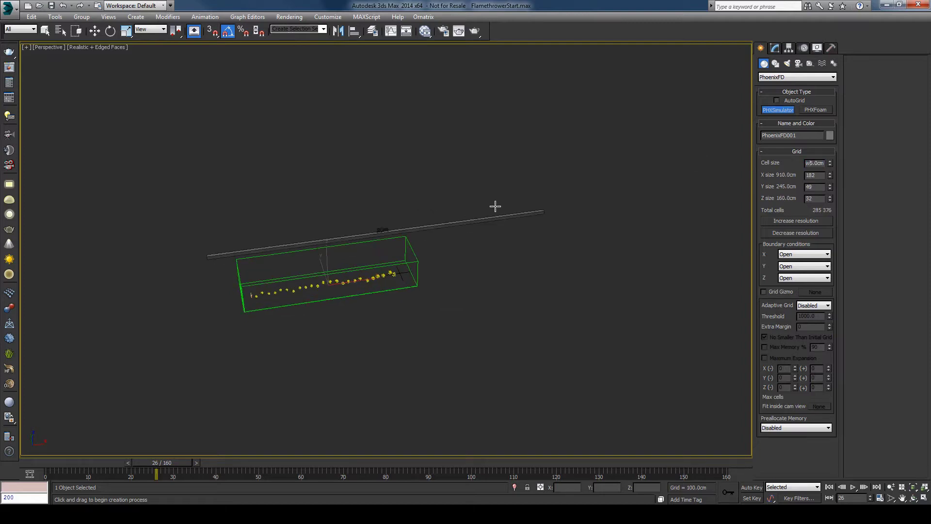
# Step: Set the simulator grid's size to 240 cells in X, 50 in Y and 50 in Z
pyautogui.moveTo(830, 176); pyautogui.dragTo(832, 160)
pyautogui.doubleClick(821, 175)
pyautogui.write('240')
pyautogui.press('Tab')
pyautogui.keyDown('alt'); pyautogui.moveTo(434, 314); pyautogui.dragTo(452, 303, button='middle'); pyautogui.keyUp('alt')
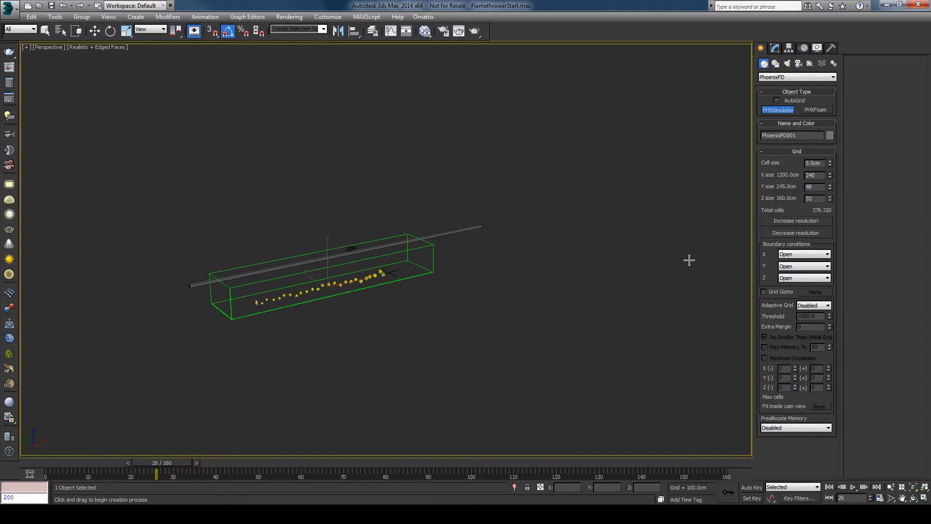
pyautogui.click(830, 184)
pyautogui.keyDown('alt'); pyautogui.moveTo(567, 232); pyautogui.dragTo(649, 226, button='middle'); pyautogui.keyUp('alt')
pyautogui.write('50')
pyautogui.press('Return')
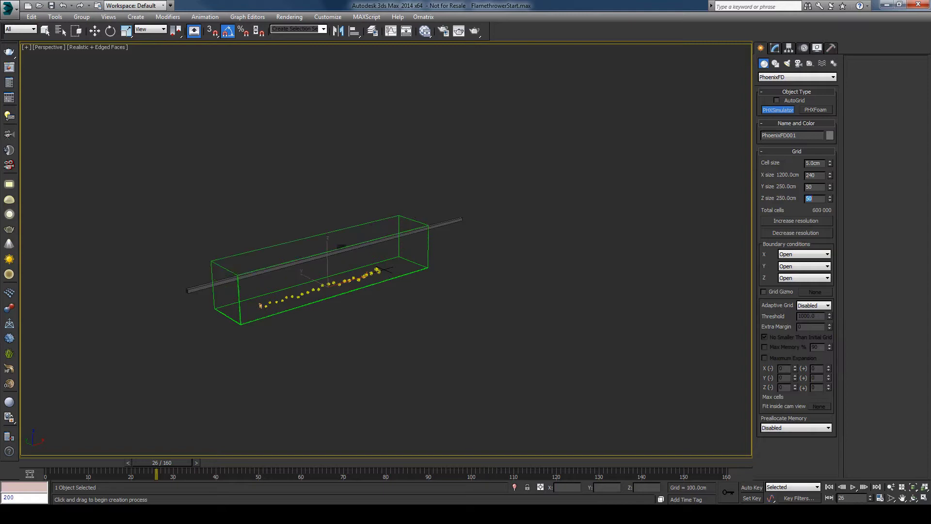
pyautogui.keyDown('alt'); pyautogui.moveTo(559, 241); pyautogui.dragTo(490, 341, button='middle'); pyautogui.keyUp('alt')
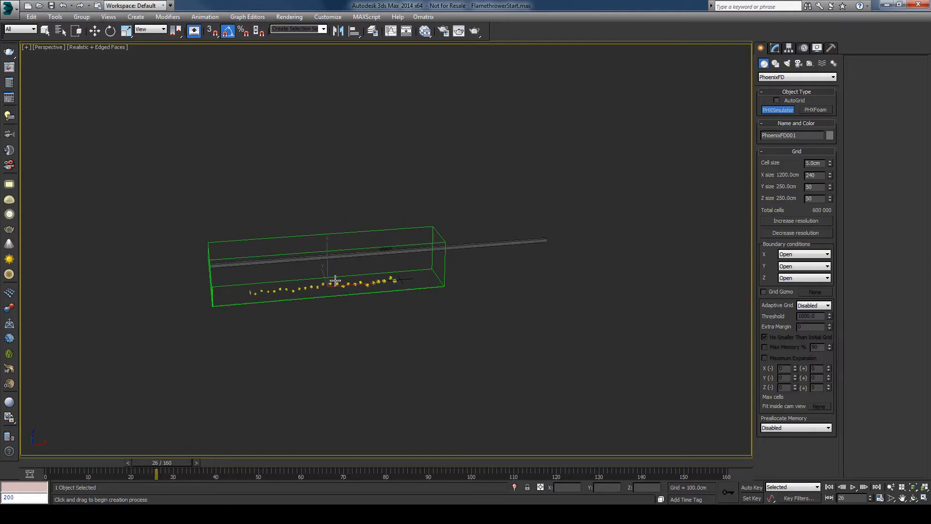
pyautogui.keyDown('alt'); pyautogui.moveTo(412, 406); pyautogui.dragTo(465, 406, button='middle'); pyautogui.keyUp('alt')
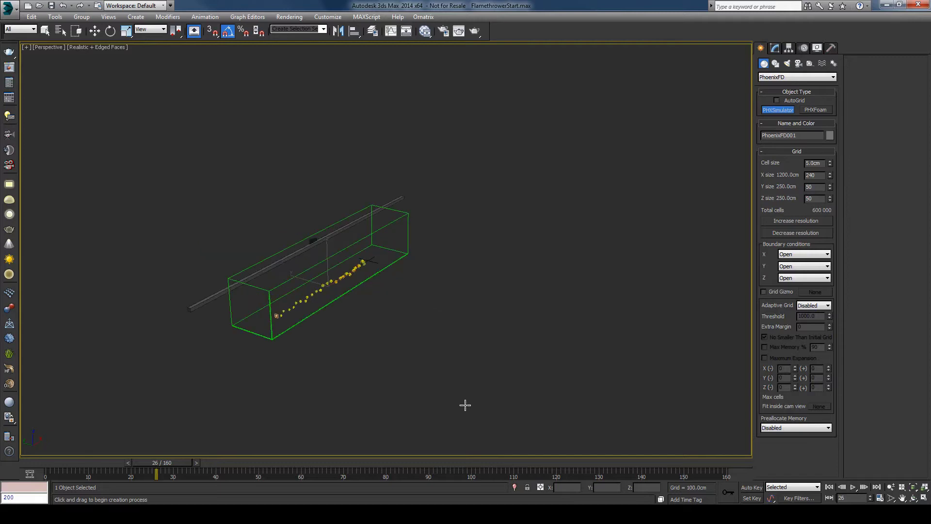
# Step: Center the simulator at Y 0 cm and move it along X to about -206 cm so it starts just behind the particle emitter
pyautogui.rightClick(324, 309)
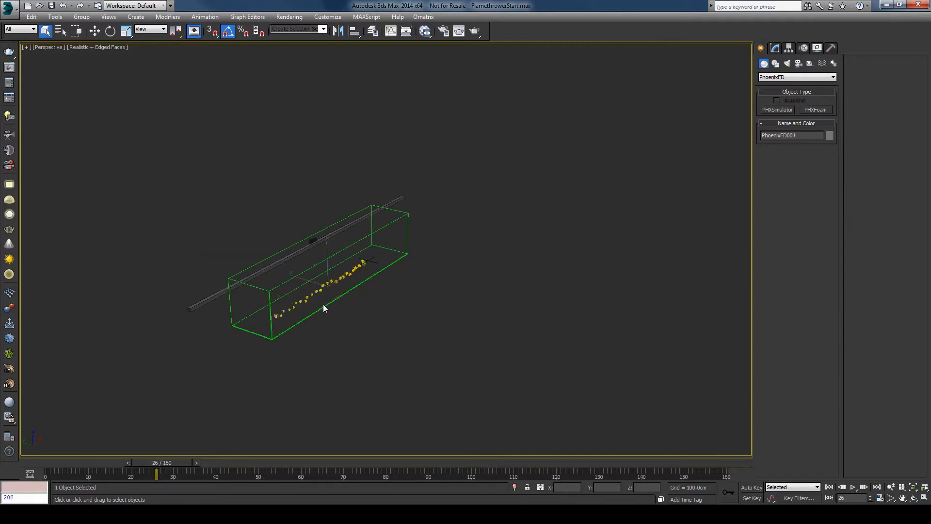
pyautogui.press('w')
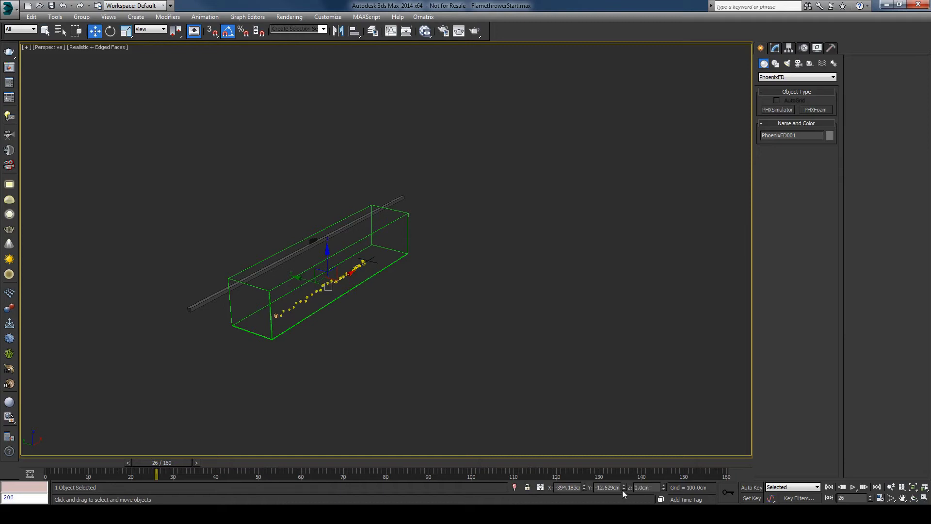
pyautogui.keyDown('alt'); pyautogui.moveTo(400, 286); pyautogui.dragTo(365, 332, button='middle'); pyautogui.keyUp('alt')
pyautogui.press('t')
pyautogui.press('z')
pyautogui.moveTo(461, 265); pyautogui.dragTo(528, 266)
pyautogui.scroll(4, 276, 285)
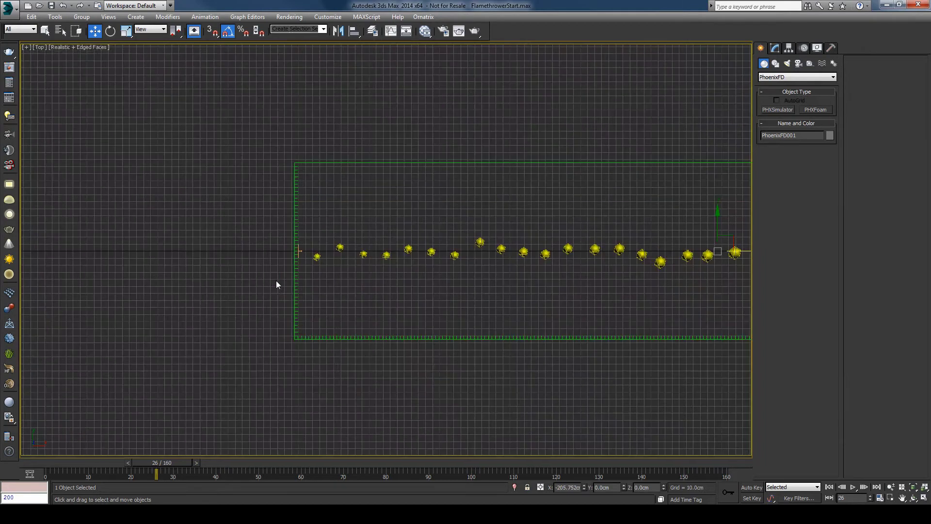
pyautogui.scroll(-4, 304, 248)
pyautogui.keyDown('alt'); pyautogui.moveTo(272, 205); pyautogui.dragTo(371, 243, button='middle'); pyautogui.keyUp('alt')
pyautogui.rightClick(372, 243)
pyautogui.press('p')
pyautogui.keyDown('alt'); pyautogui.moveTo(402, 291); pyautogui.dragTo(481, 204, button='middle'); pyautogui.keyUp('alt')
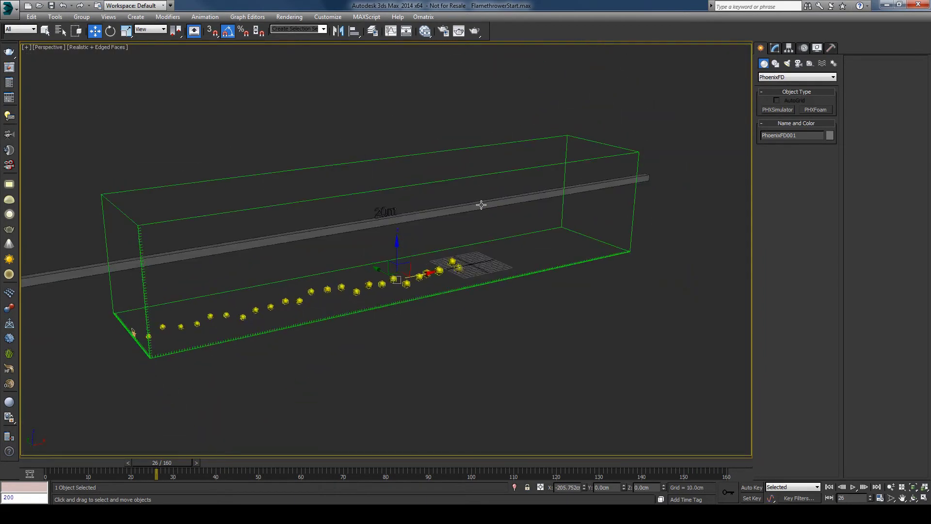
# Step: Raise PF Source 001 to a height of Z 100 cm inside the simulator box
pyautogui.scroll(-3, 476, 225)
pyautogui.click(258, 284)
pyautogui.keyDown('alt'); pyautogui.moveTo(258, 284); pyautogui.dragTo(261, 304, button='middle'); pyautogui.keyUp('alt')
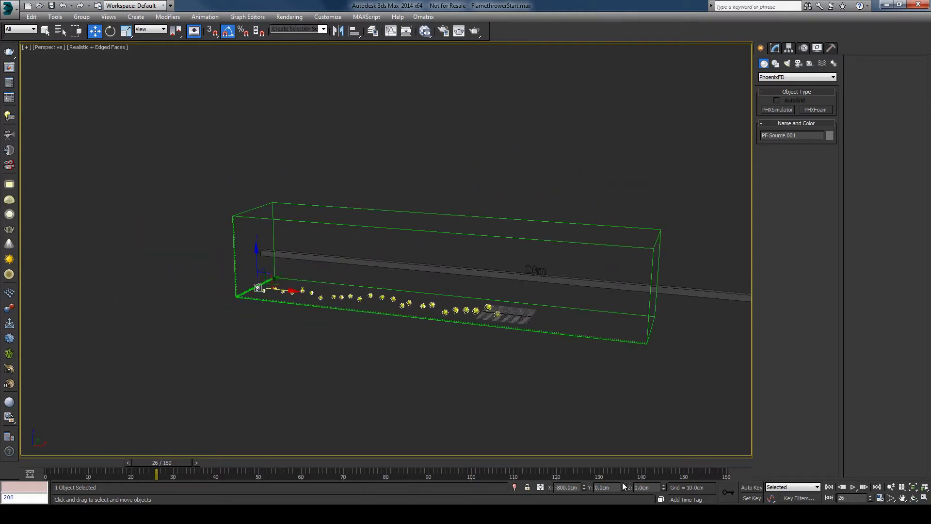
pyautogui.moveTo(663, 488); pyautogui.dragTo(665, 456)
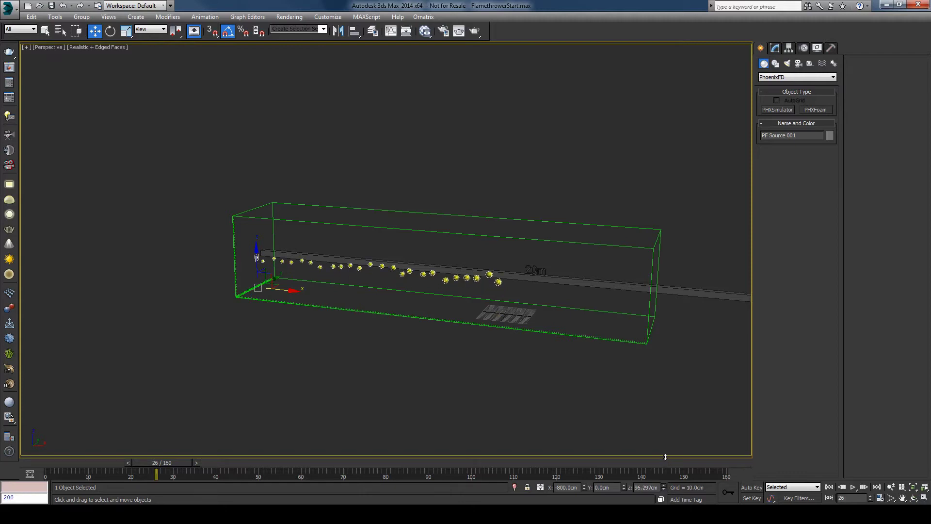
pyautogui.doubleClick(644, 487)
pyautogui.write('100')
pyautogui.press('Return')
pyautogui.keyDown('alt'); pyautogui.moveTo(409, 317); pyautogui.dragTo(443, 337, button='middle'); pyautogui.keyUp('alt')
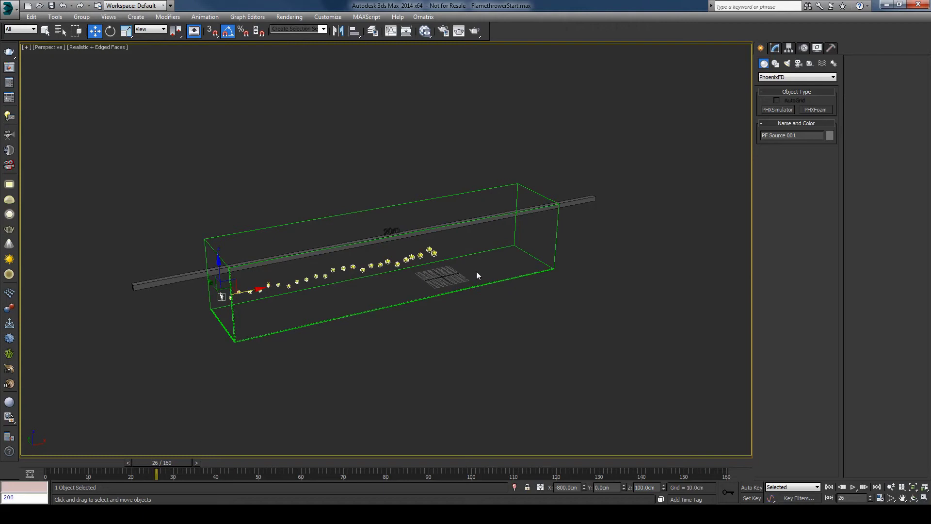
# Step: Set the home grid's spacing to 100 cm in the Grid and Snap Settings
pyautogui.rightClick(231, 33)
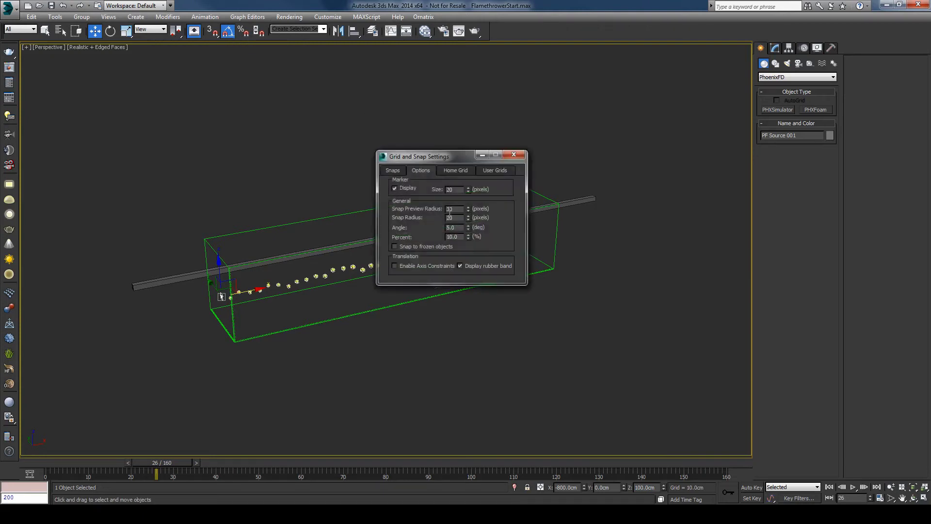
pyautogui.click(456, 170)
pyautogui.moveTo(454, 156); pyautogui.dragTo(636, 143)
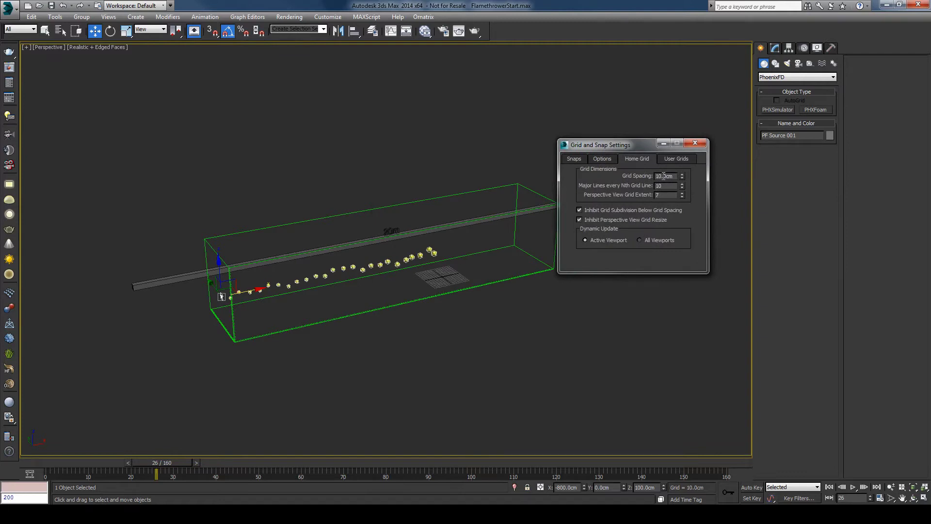
pyautogui.write('100')
pyautogui.press('Return')
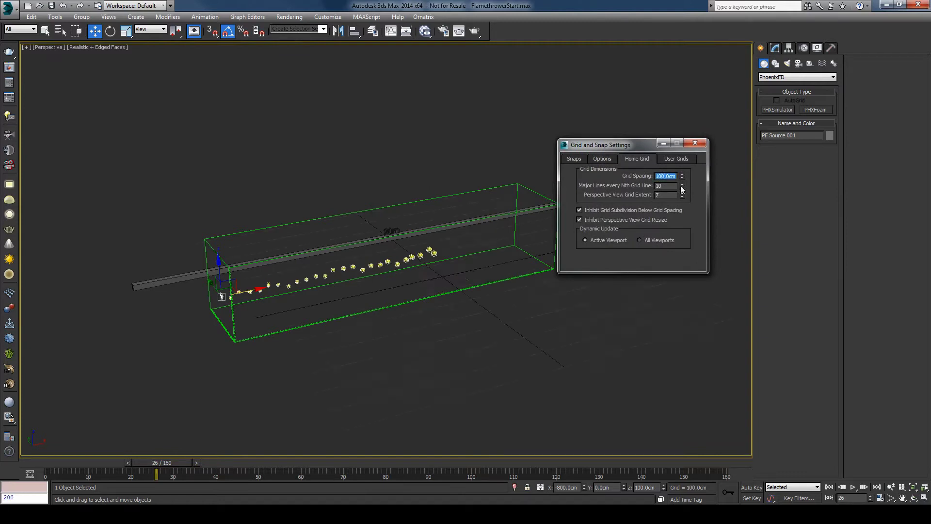
pyautogui.click(695, 143)
pyautogui.keyDown('alt'); pyautogui.moveTo(597, 269); pyautogui.dragTo(584, 283, button='middle'); pyautogui.keyUp('alt')
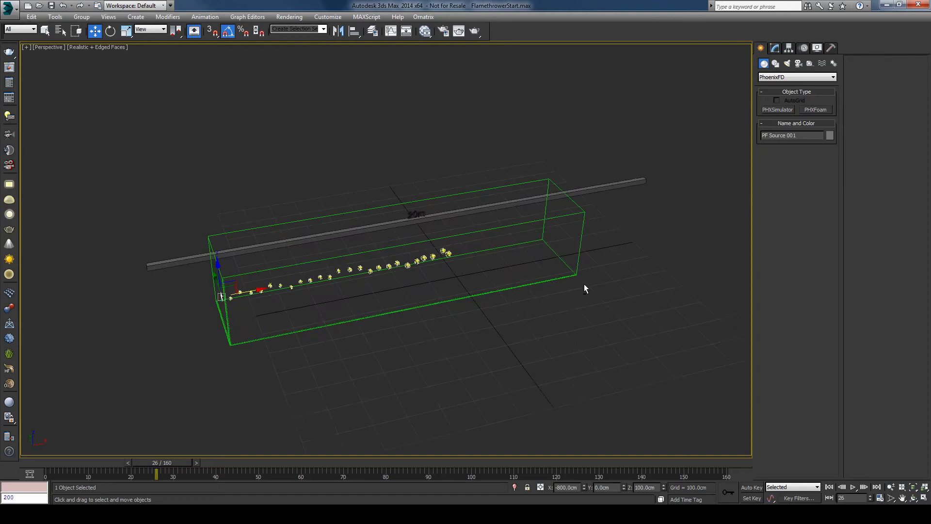
# Step: Create a PhoenixFD PHXSource helper on the ground just outside the simulator, beside the particle emitter
pyautogui.click(810, 63)
pyautogui.click(806, 78)
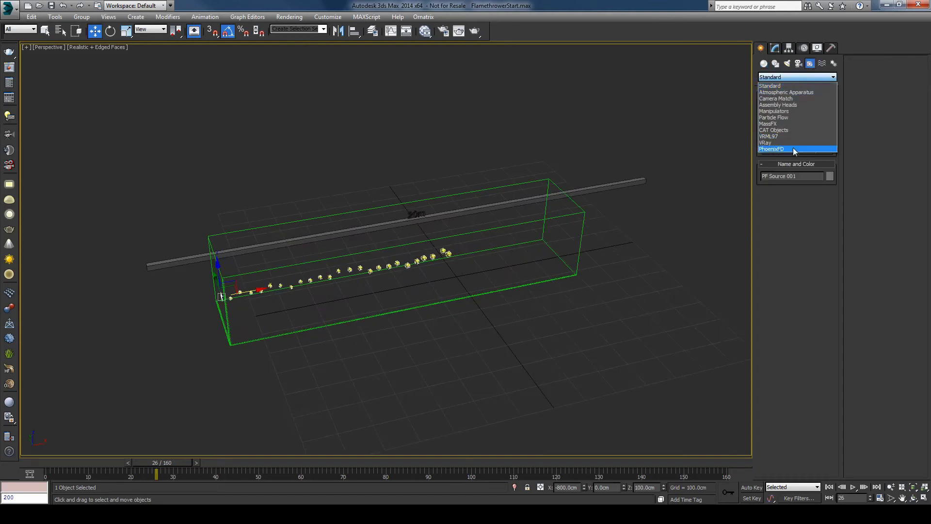
pyautogui.click(784, 150)
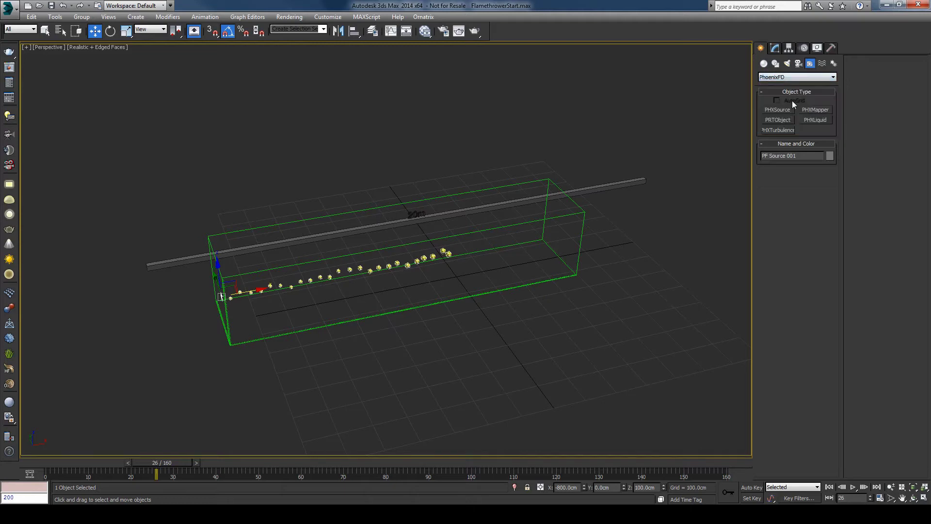
pyautogui.click(802, 77)
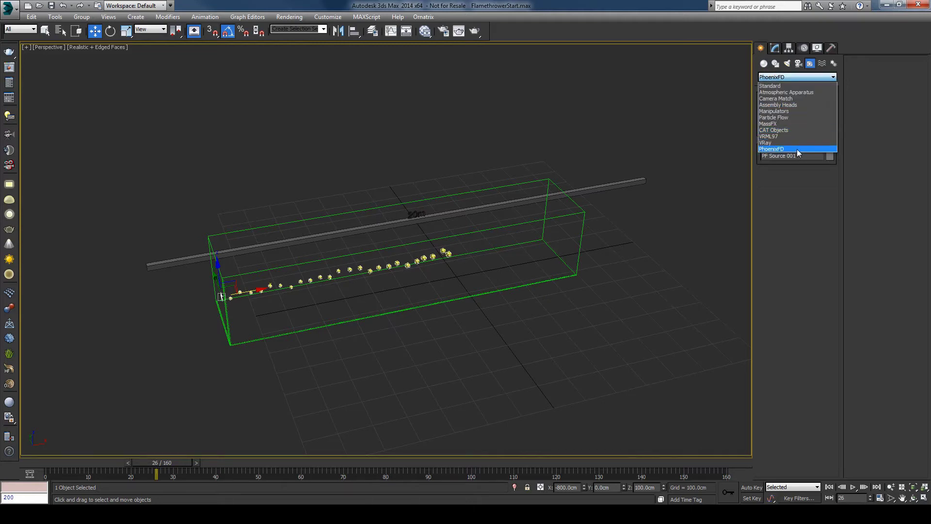
pyautogui.click(781, 145)
pyautogui.click(778, 109)
pyautogui.moveTo(162, 333); pyautogui.dragTo(168, 342)
pyautogui.click(167, 345)
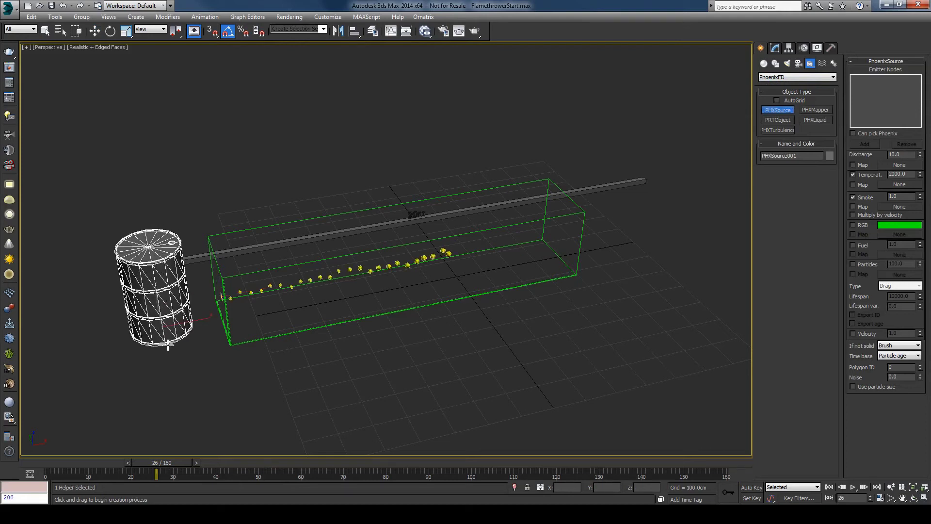
pyautogui.rightClick(725, 83)
# Step: Add Event 001 of PF Source 001 to the PHXSource's emitter nodes
pyautogui.click(774, 47)
pyautogui.click(774, 256)
pyautogui.click(279, 286)
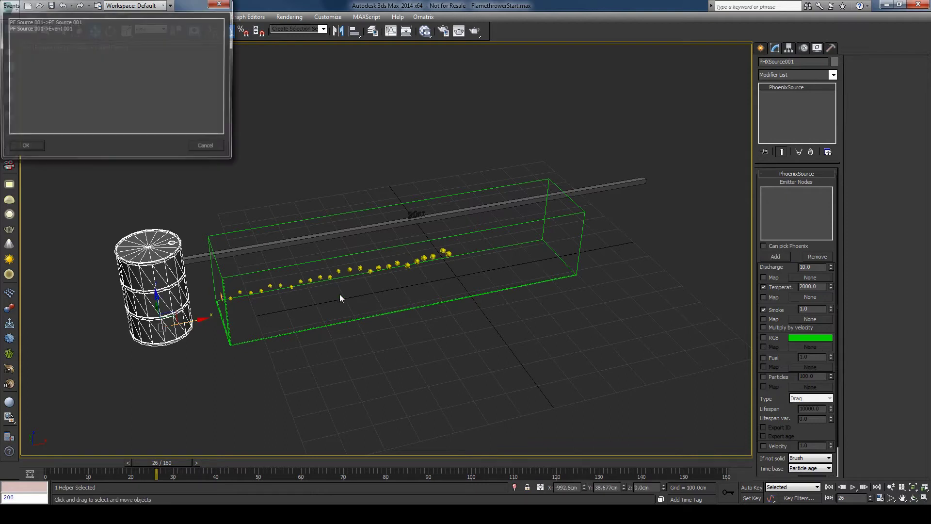
pyautogui.moveTo(144, 8); pyautogui.dragTo(275, 86)
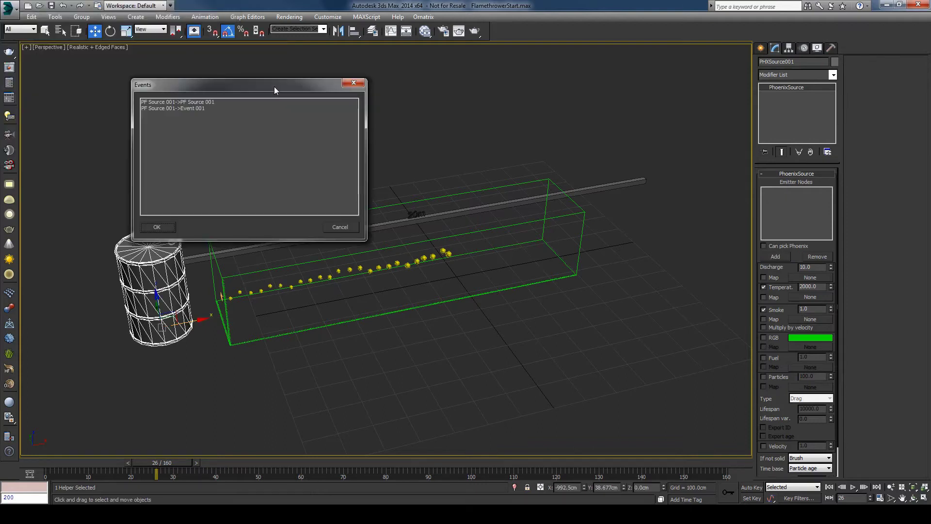
pyautogui.click(189, 109)
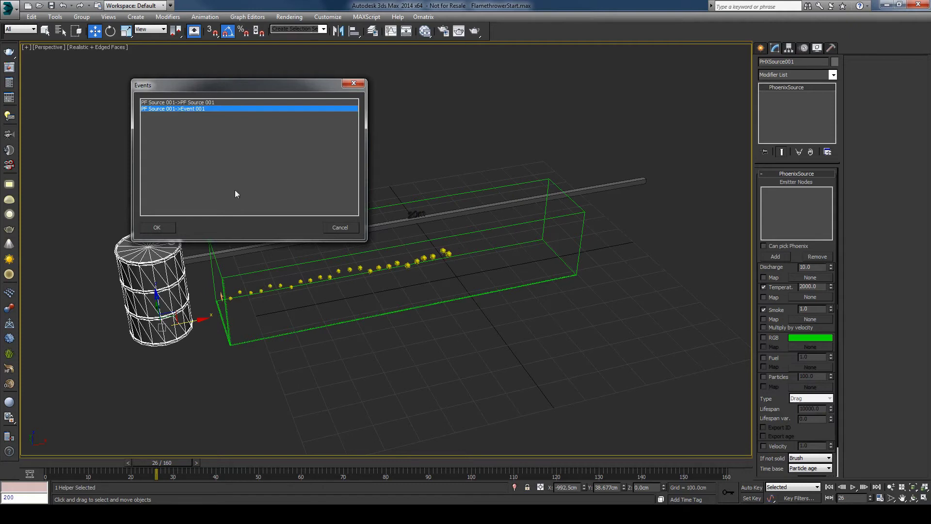
pyautogui.click(165, 228)
# Step: Check in Particle View which operators belong to Event 001
pyautogui.press('6')
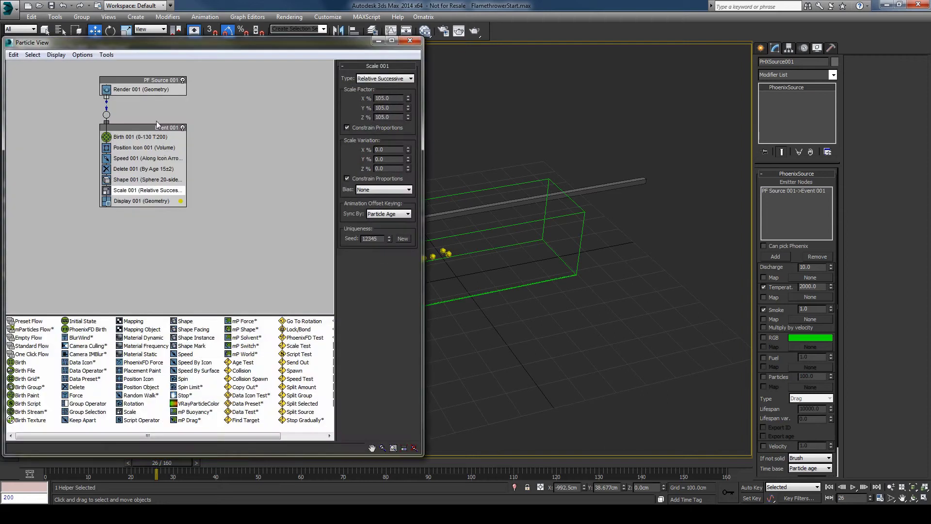
pyautogui.click(157, 125)
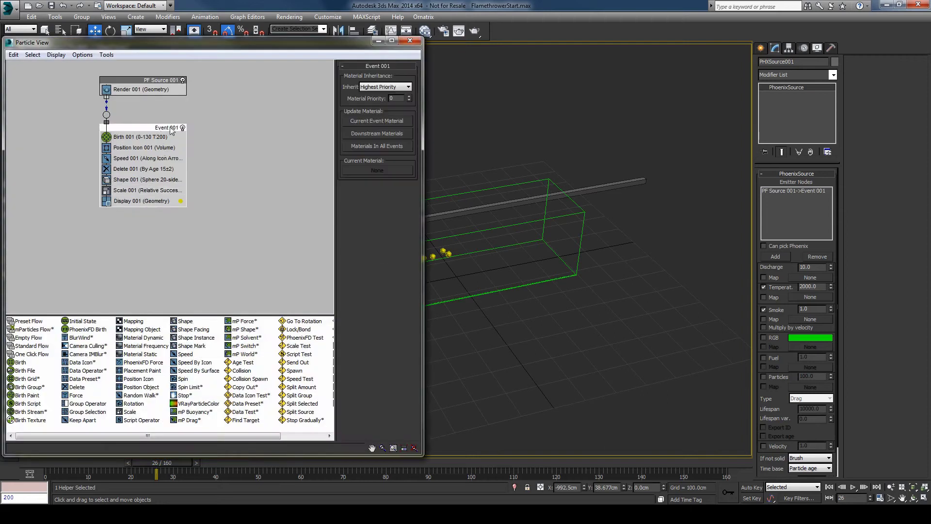
pyautogui.click(409, 41)
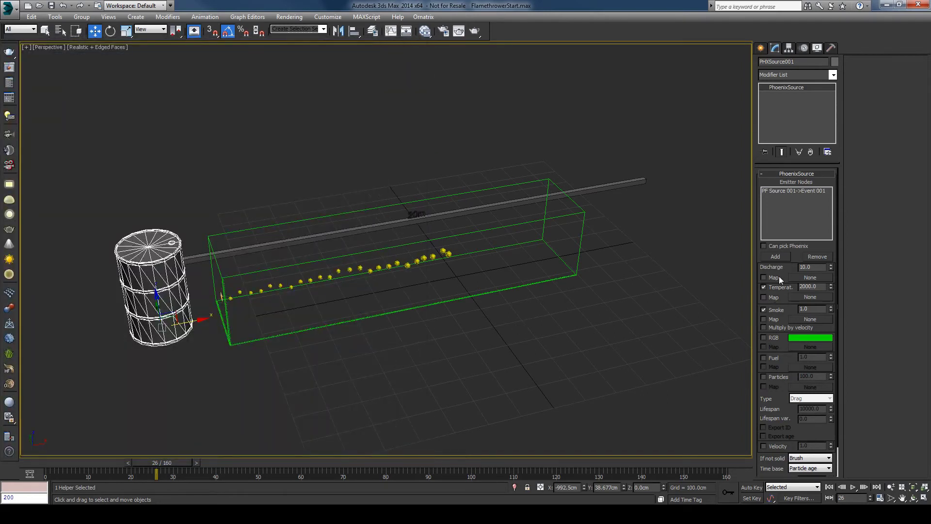
# Step: Disable Smoke emission for the PHXSource
pyautogui.scroll(-3, 779, 275)
pyautogui.moveTo(791, 265); pyautogui.dragTo(788, 257)
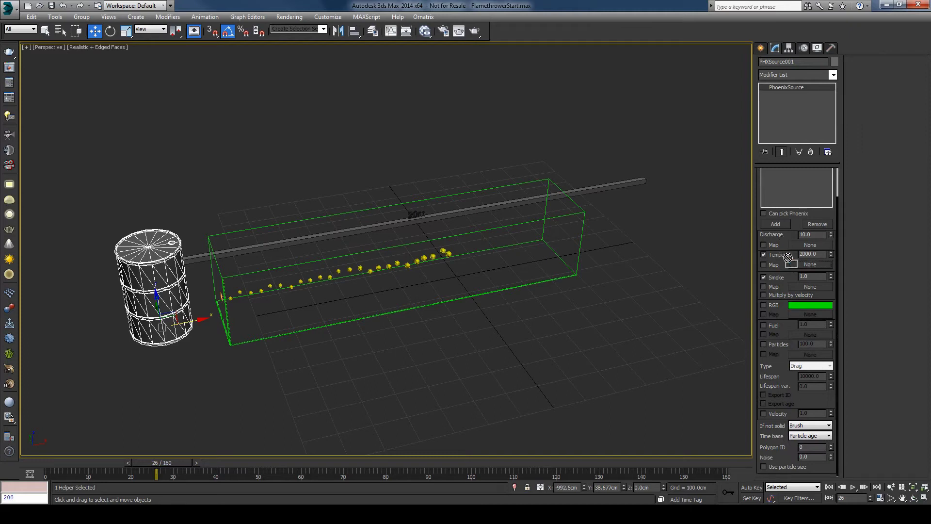
pyautogui.click(764, 277)
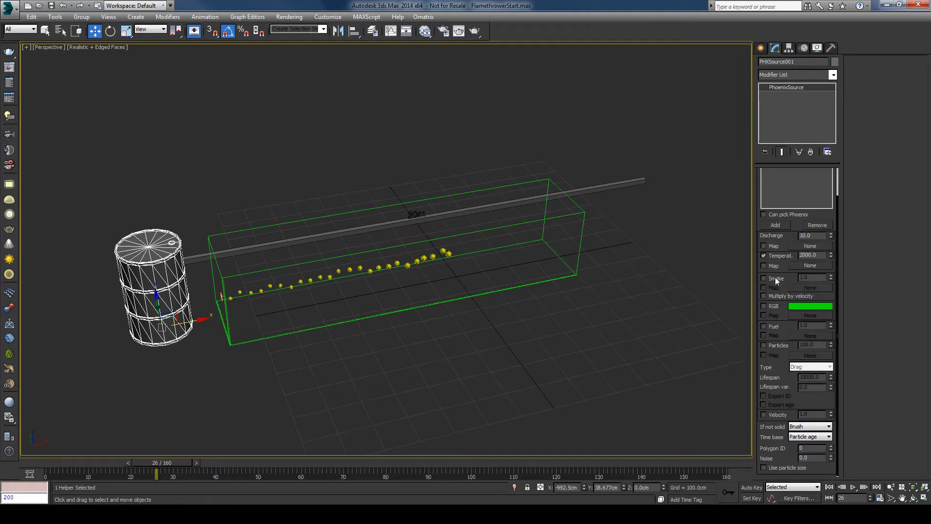
pyautogui.moveTo(781, 286); pyautogui.dragTo(779, 285)
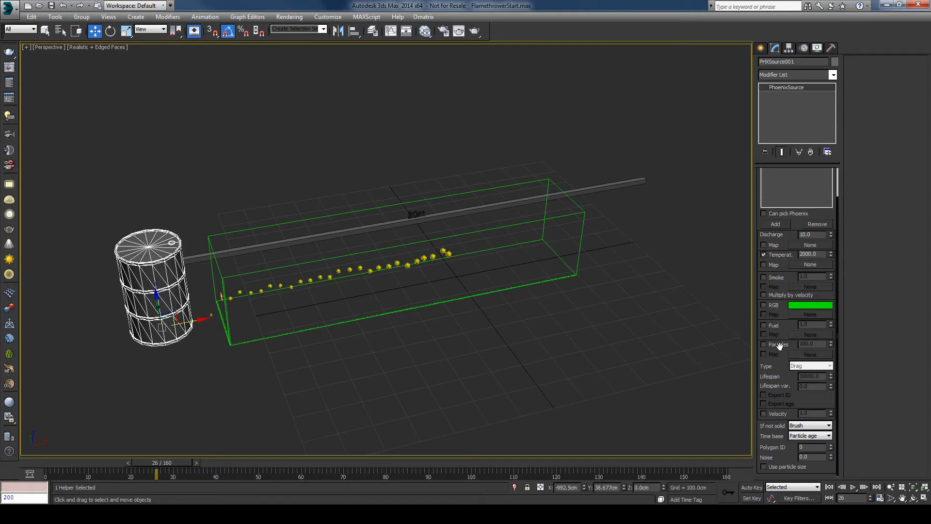
# Step: Set the PHXSource's If not solid mode to Inject and enable Use particle size
pyautogui.click(803, 427)
pyautogui.click(800, 435)
pyautogui.click(764, 467)
# Step: Start the fire simulation on the PhoenixFD simulator
pyautogui.moveTo(445, 377); pyautogui.dragTo(423, 318, button='middle')
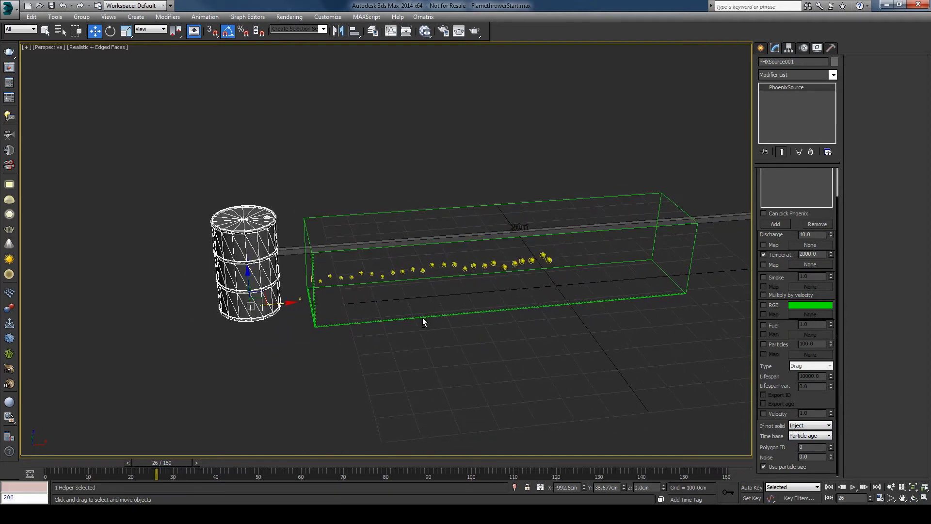
pyautogui.click(371, 324)
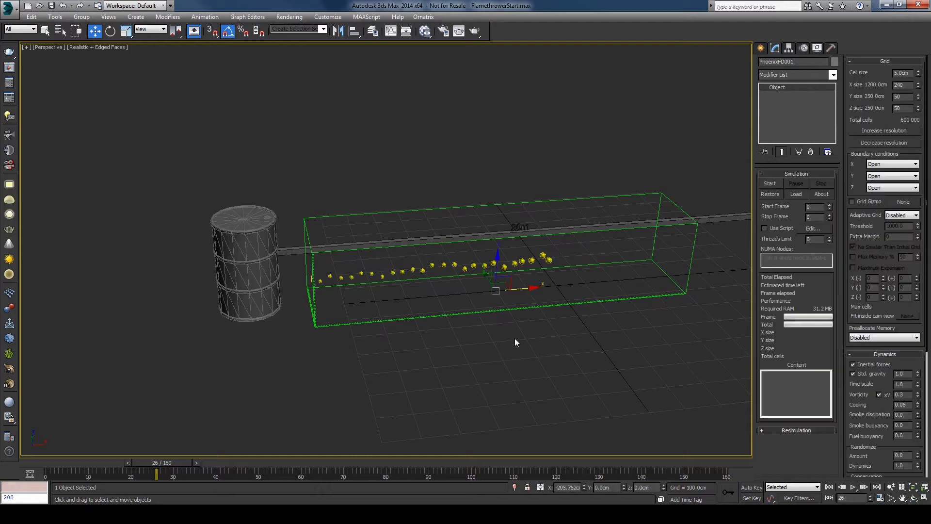
pyautogui.moveTo(554, 336); pyautogui.dragTo(505, 339, button='middle')
pyautogui.keyDown('alt'); pyautogui.moveTo(651, 278); pyautogui.dragTo(650, 277, button='middle'); pyautogui.keyUp('alt')
pyautogui.click(776, 183)
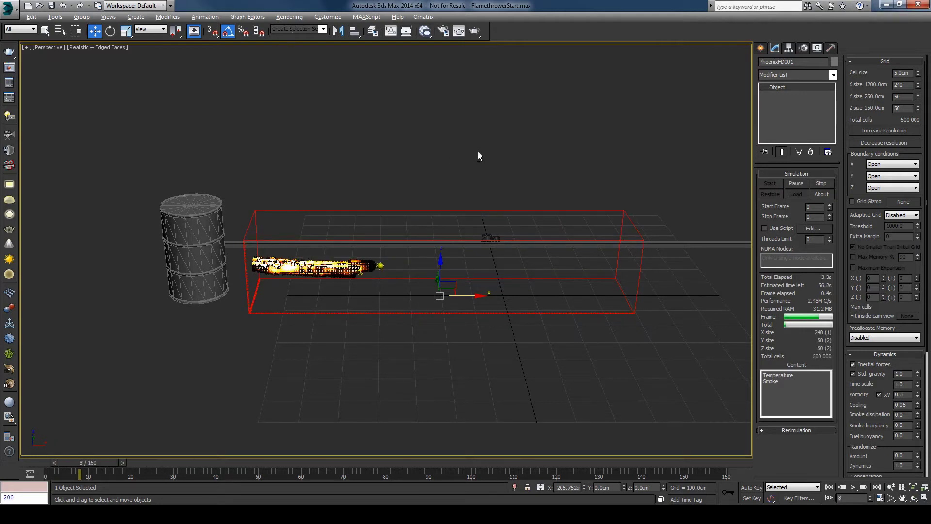
# Step: Replace the Front view with the PhoenixFD GPU Preview, keeping the Perspective view active
pyautogui.hotkey('alt', 'w')
pyautogui.click(407, 48)
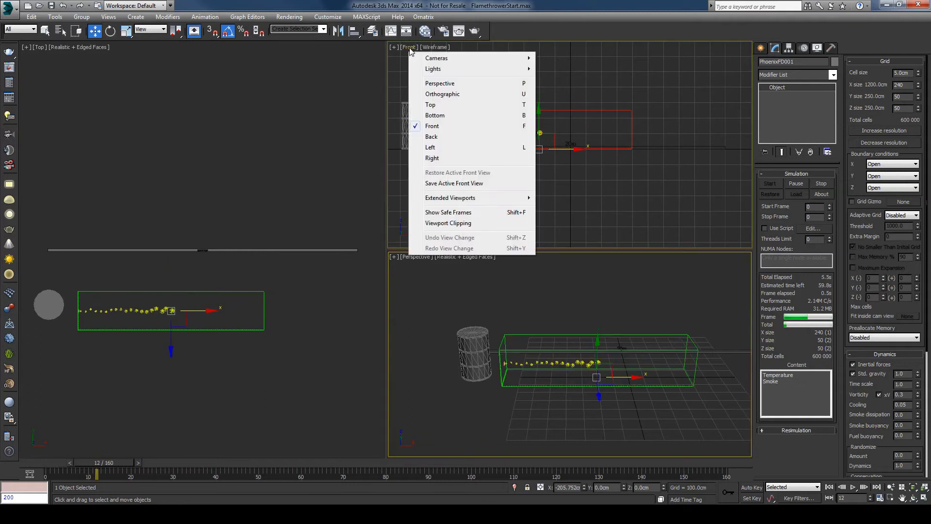
pyautogui.moveTo(485, 198)
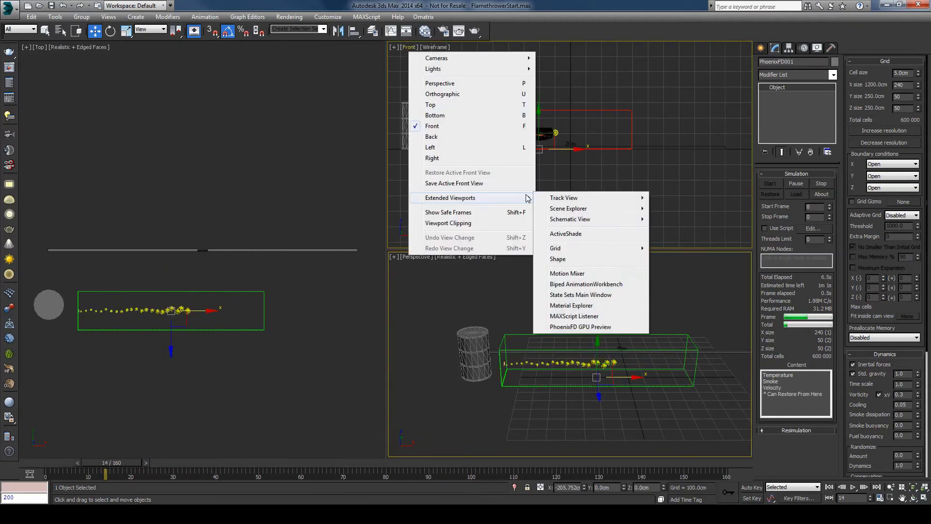
pyautogui.click(580, 327)
pyautogui.click(519, 386)
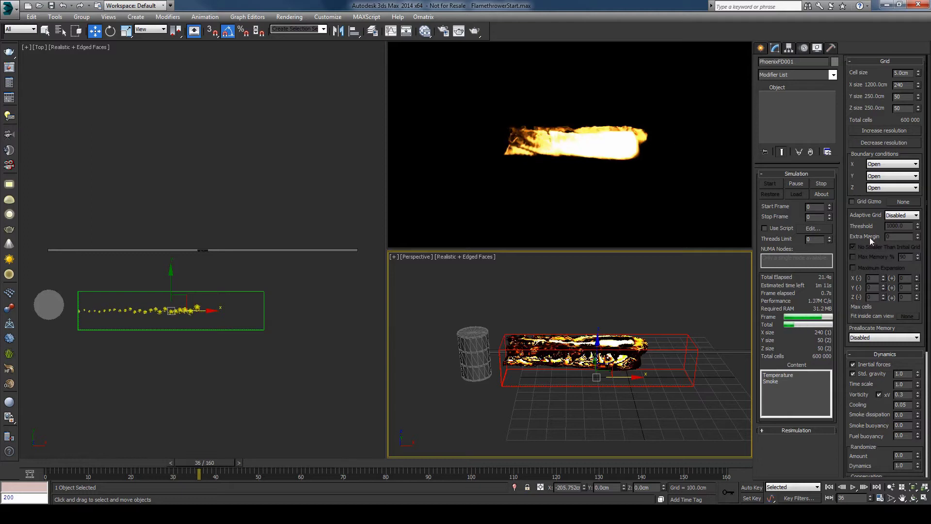
# Step: Set the simulator's Cooling to 0.2 while the simulation runs
pyautogui.scroll(-5, 869, 253)
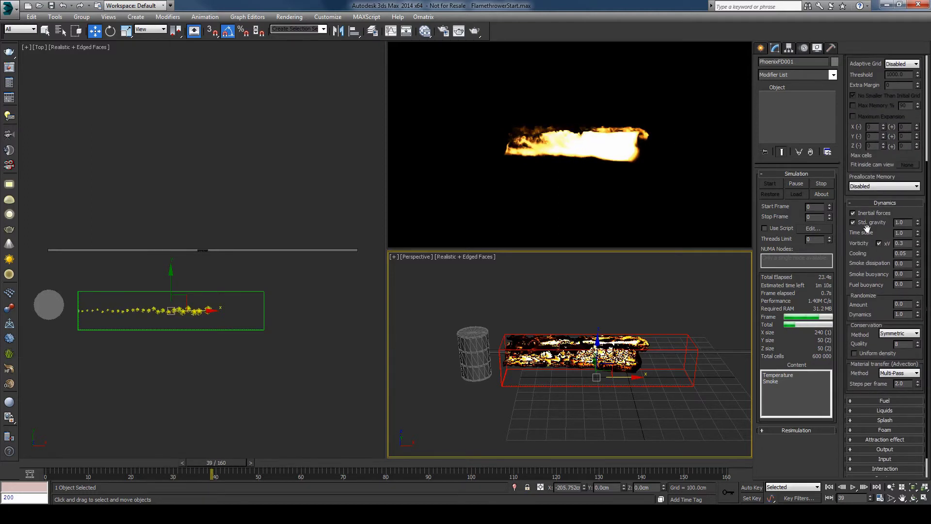
pyautogui.scroll(-1, 874, 258)
pyautogui.doubleClick(910, 242)
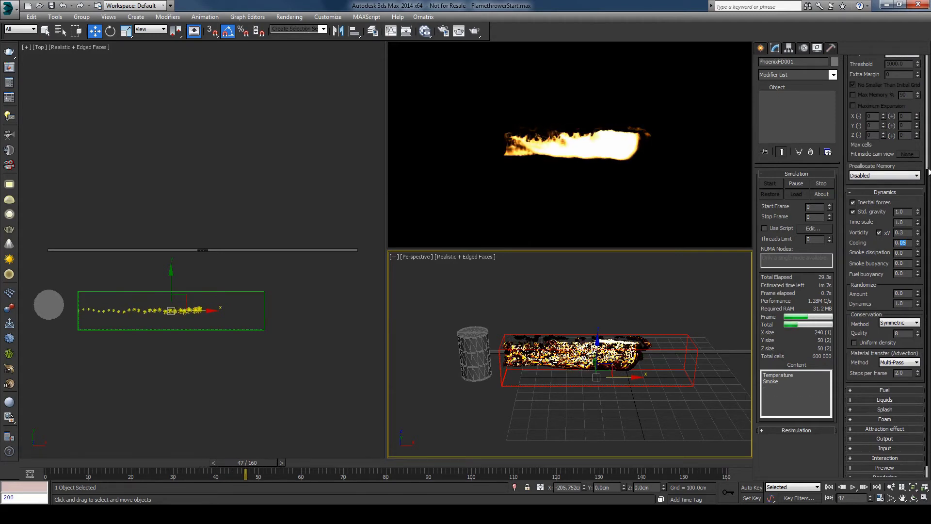
pyautogui.write('0.2')
pyautogui.press('Return')
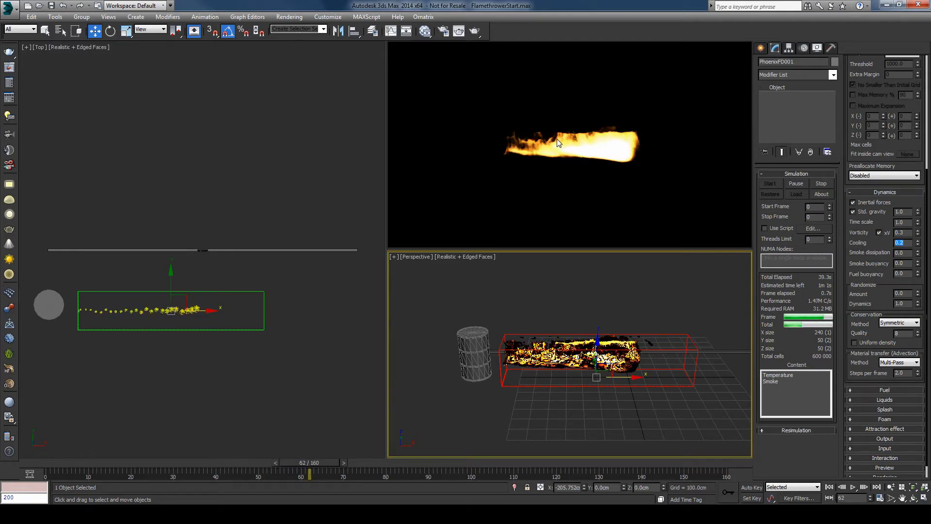
# Step: Disable the xV option for the simulator's Vorticity and set Vorticity to 0.05
pyautogui.click(879, 233)
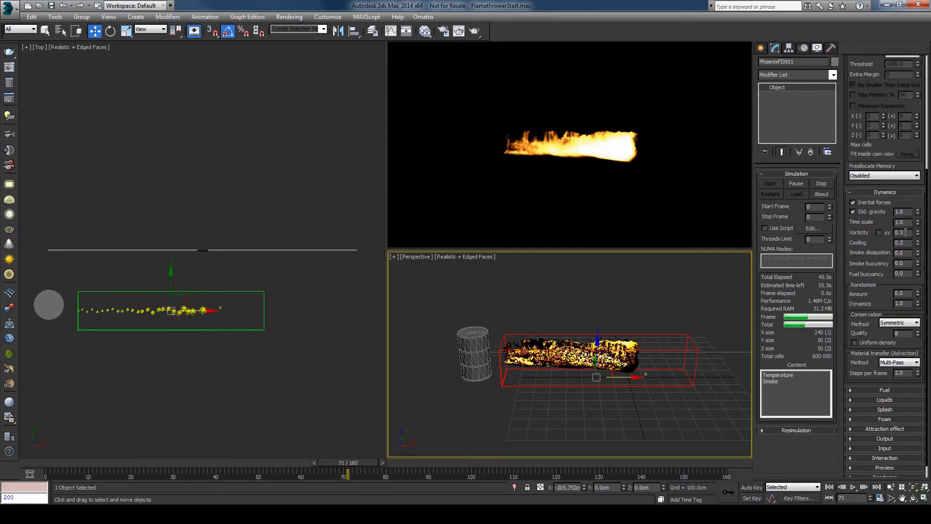
pyautogui.doubleClick(904, 233)
pyautogui.write('0')
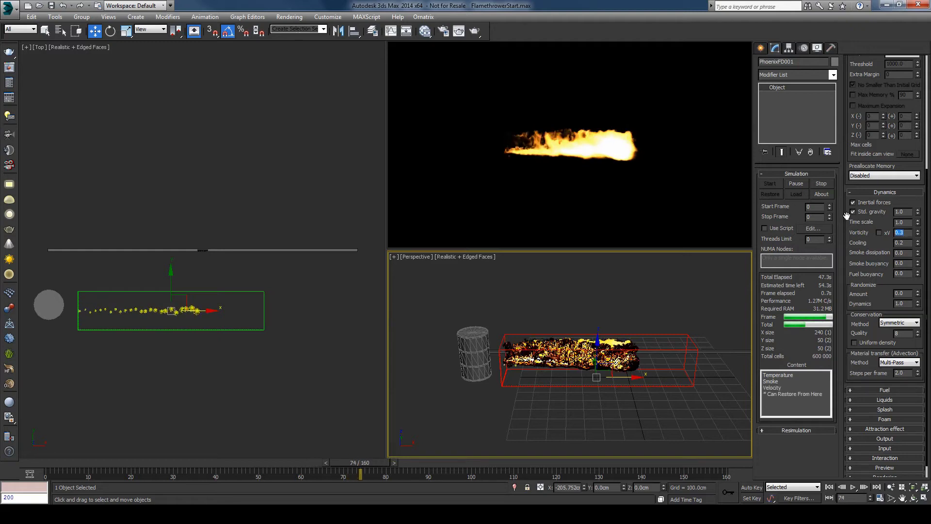
pyautogui.write('.05')
pyautogui.press('Return')
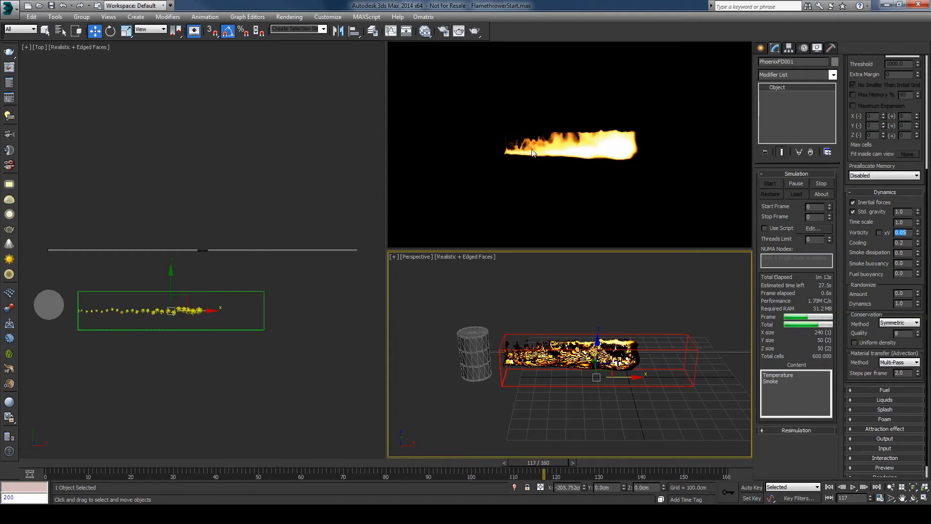
# Step: Pause the simulation and scrub back and forth through the simulated frames to examine the flame near its source
pyautogui.click(796, 184)
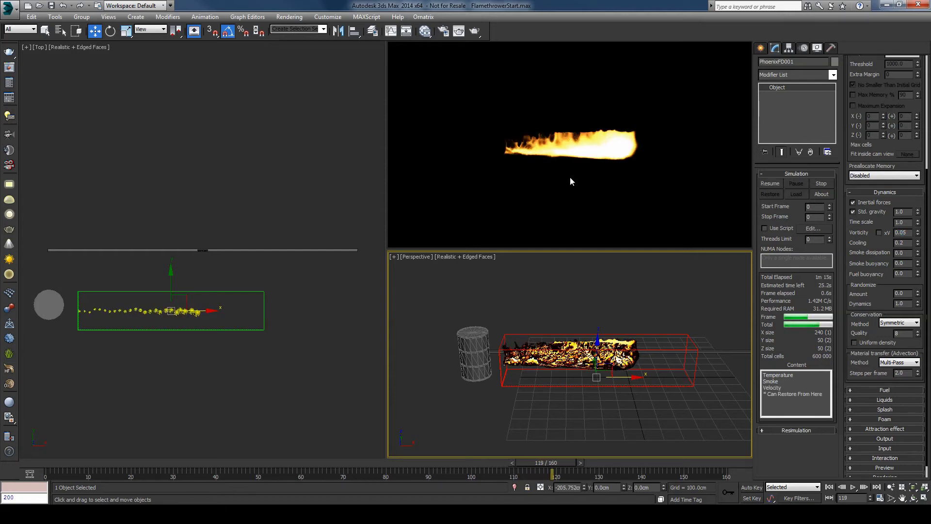
pyautogui.moveTo(93, 463); pyautogui.dragTo(368, 464)
pyautogui.press('w')
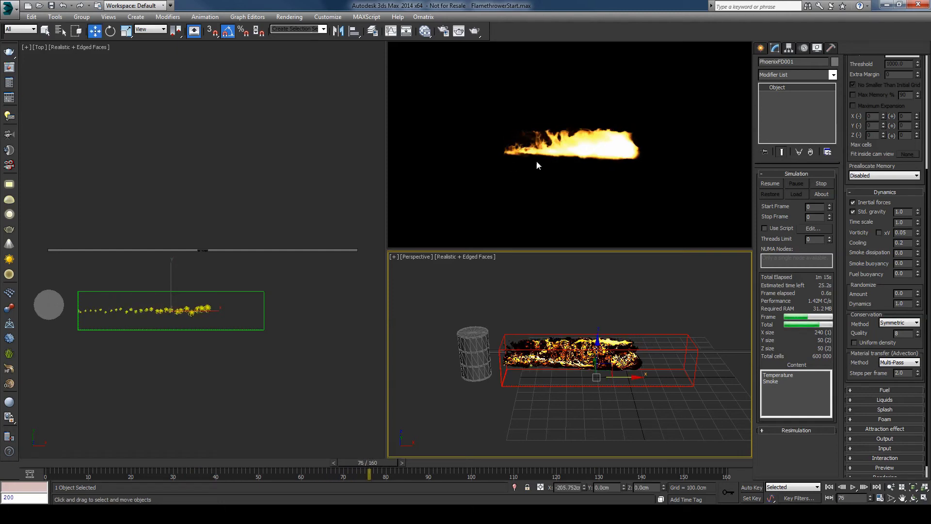
pyautogui.moveTo(377, 464); pyautogui.dragTo(418, 463)
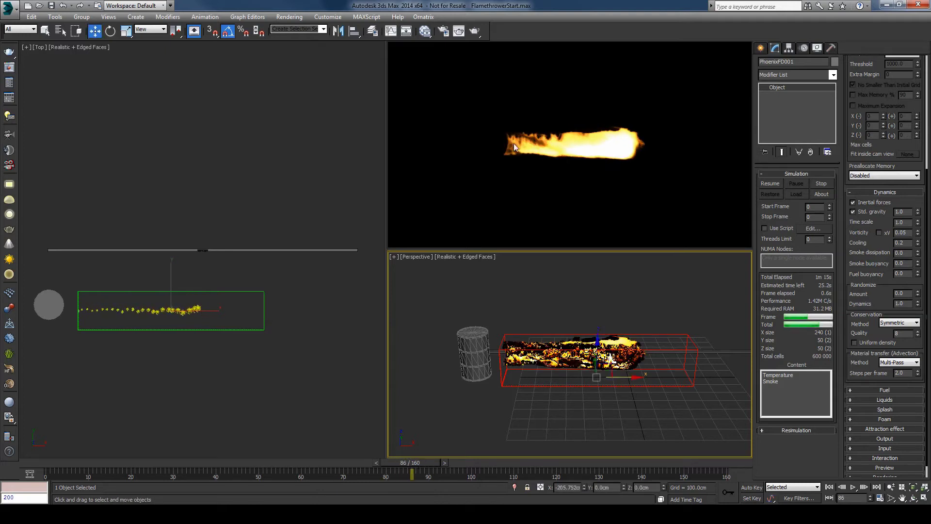
pyautogui.moveTo(407, 463); pyautogui.dragTo(359, 471)
pyautogui.press('w')
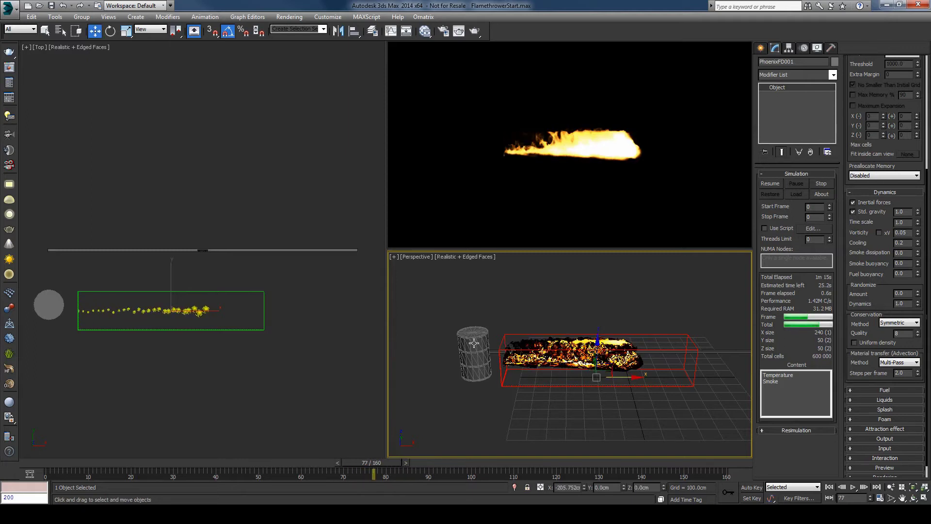
# Step: Enable Velocity for the PHXSource and start the PhoenixFD simulation again
pyautogui.click(473, 347)
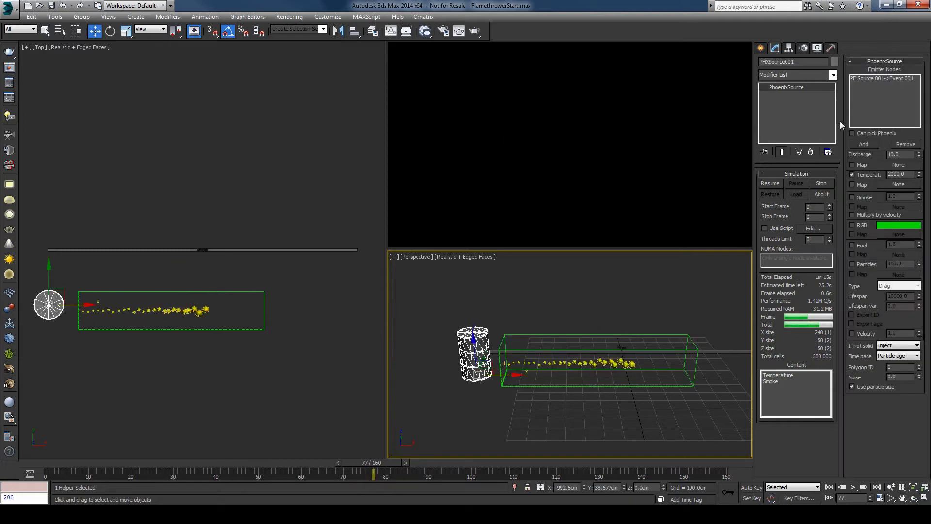
pyautogui.click(851, 332)
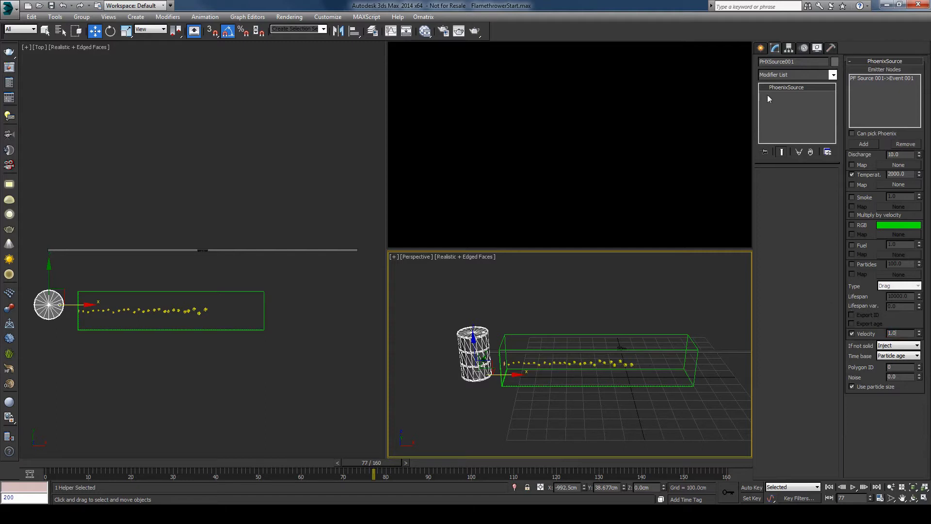
pyautogui.click(760, 47)
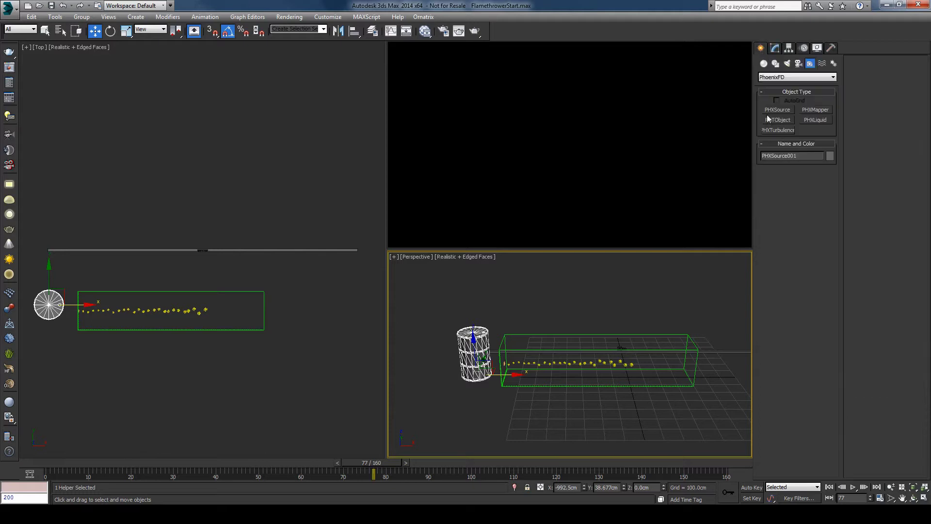
pyautogui.click(680, 385)
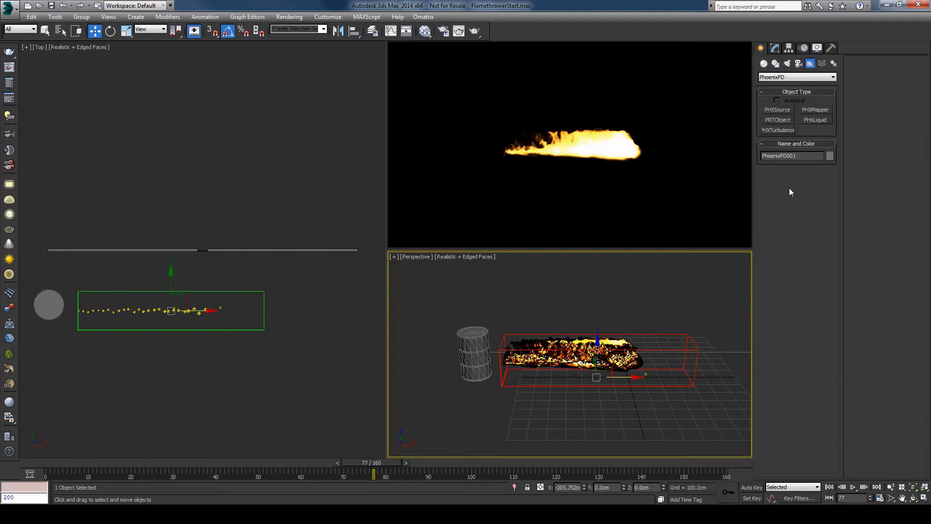
pyautogui.click(775, 47)
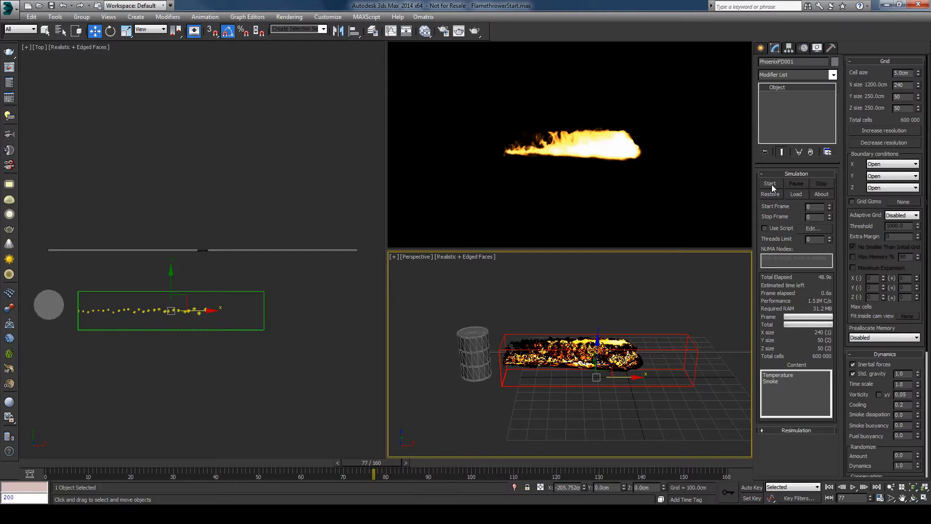
pyautogui.click(771, 183)
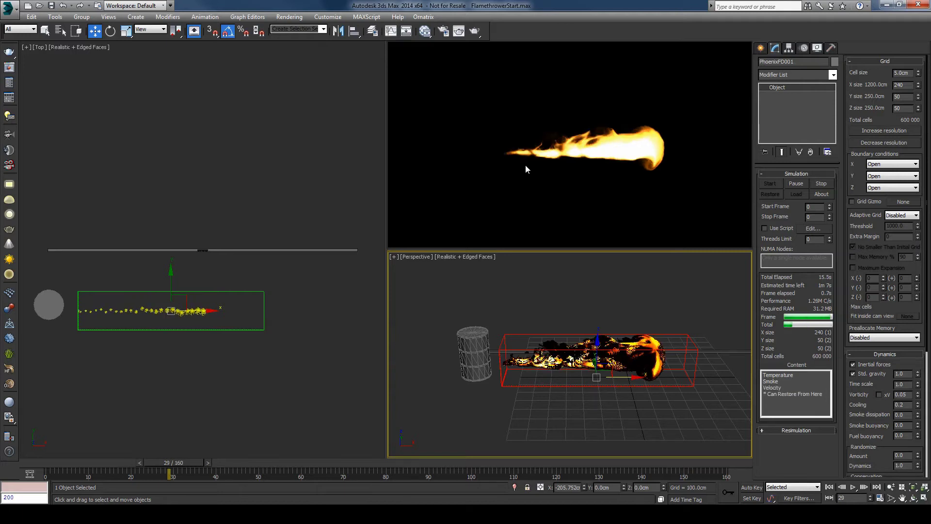
# Step: Set the PHXSource's Velocity to 1.5
pyautogui.click(471, 344)
pyautogui.click(892, 333)
pyautogui.press('BackSpace')
pyautogui.write('5')
pyautogui.press('Return')
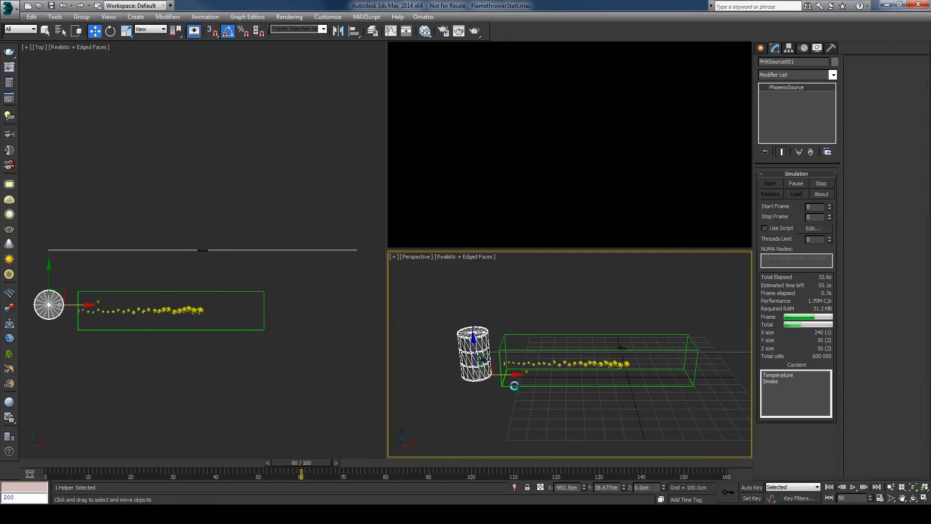
# Step: Pause the simulation to review the faster flame across the simulated frames, and stop it
pyautogui.click(568, 346)
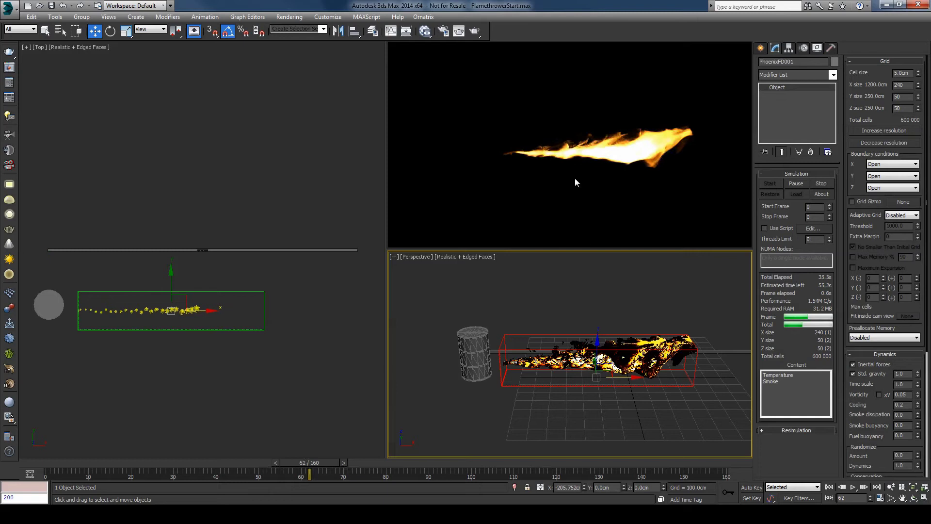
pyautogui.click(796, 183)
pyautogui.moveTo(101, 461); pyautogui.dragTo(288, 459)
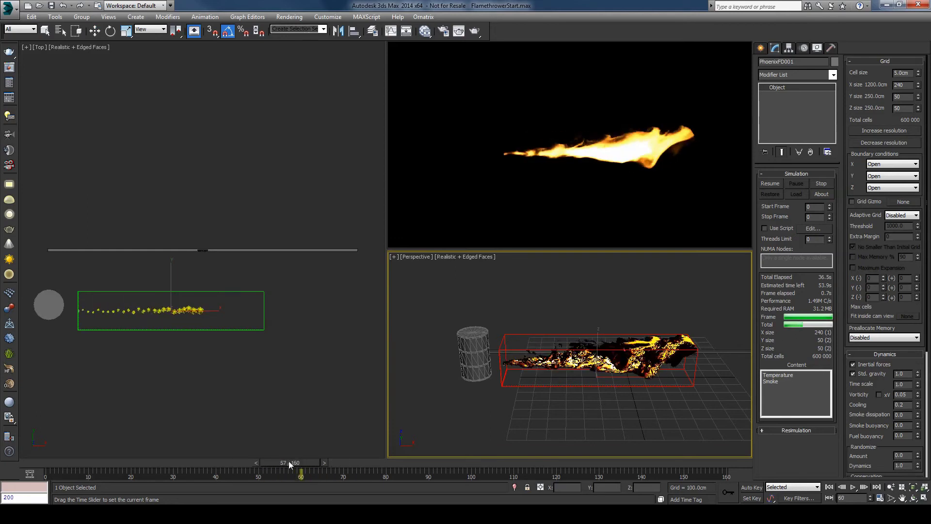
pyautogui.press('w')
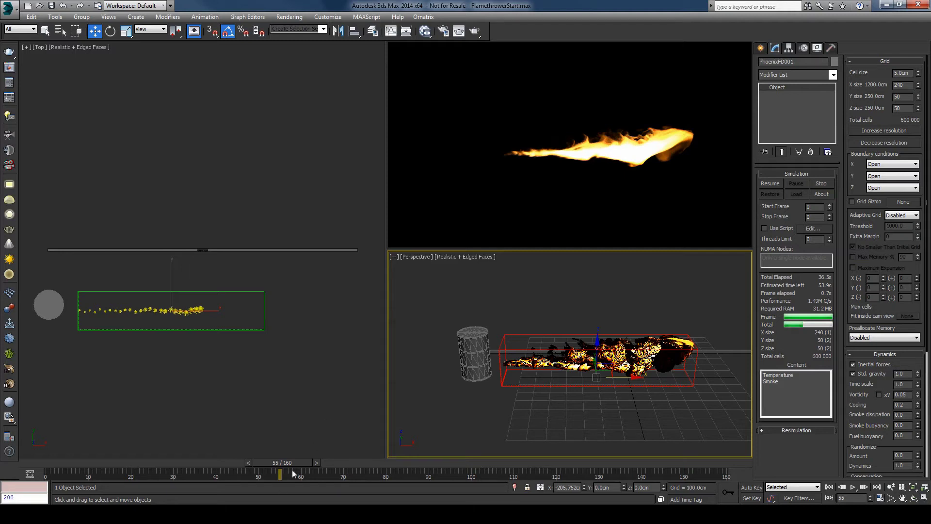
pyautogui.moveTo(284, 463); pyautogui.dragTo(237, 464)
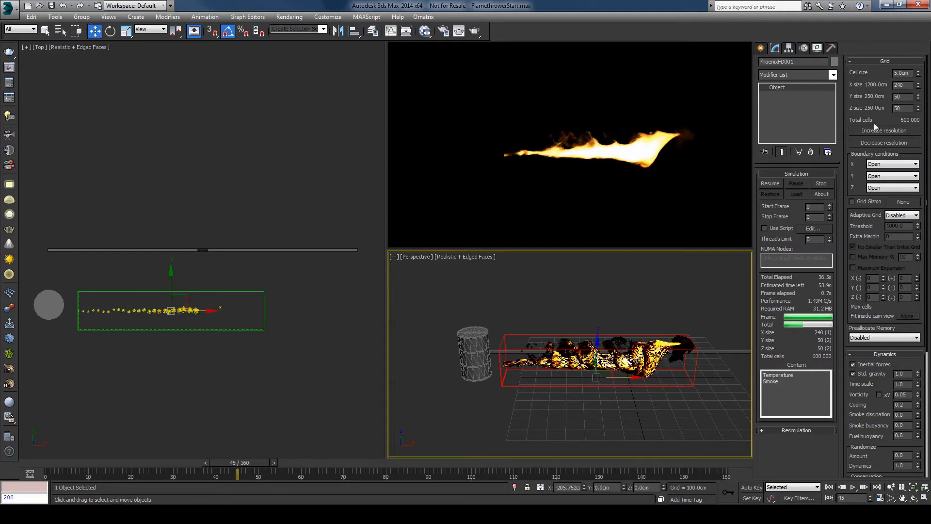
pyautogui.hotkey('ctrl', 'd')
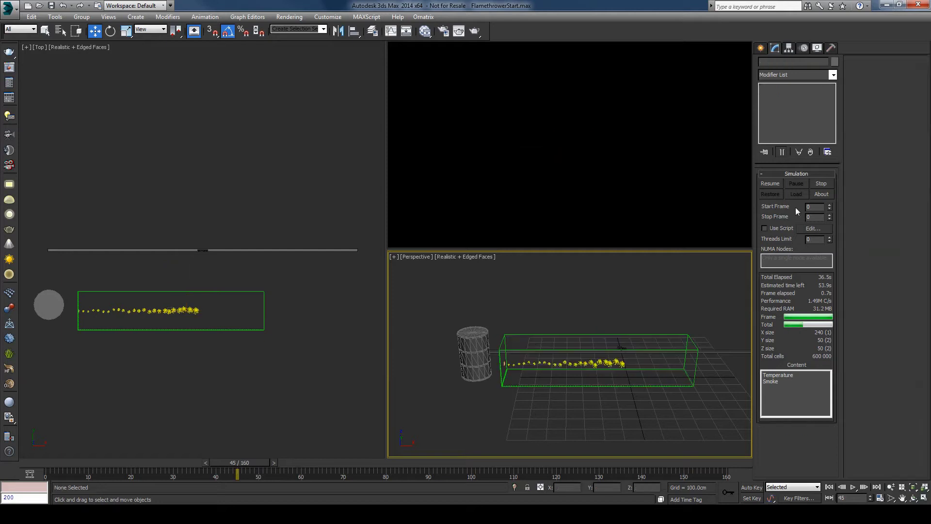
pyautogui.click(824, 183)
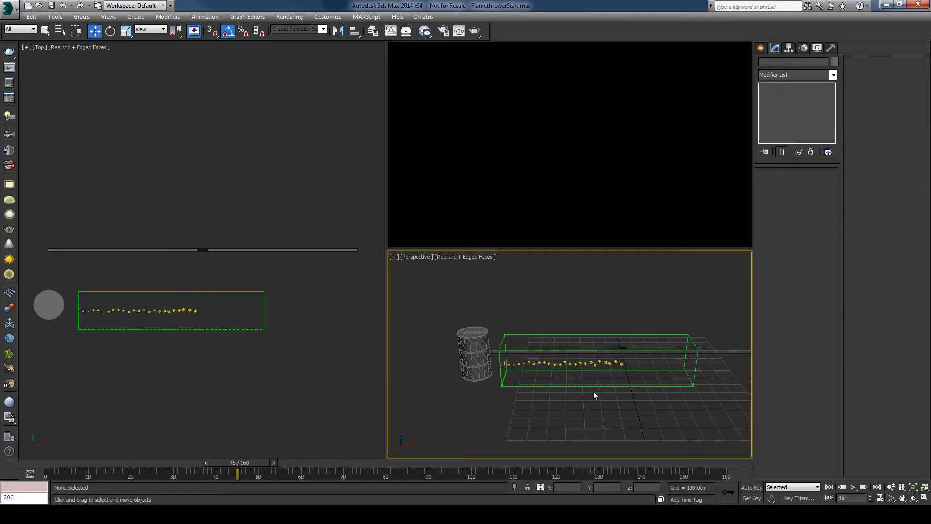
# Step: Select the PHXSource and examine the flamethrower combustion chart on the reference web page in Firefox
pyautogui.press('q')
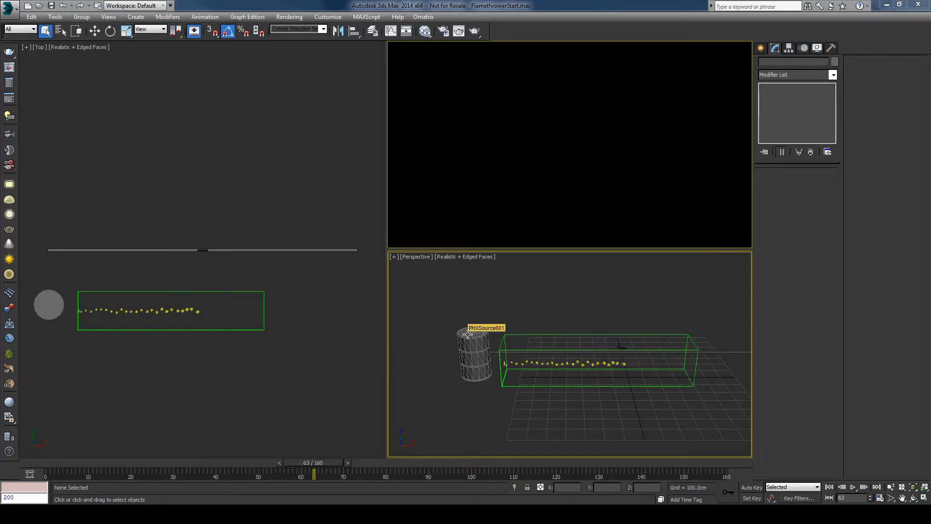
pyautogui.click(467, 334)
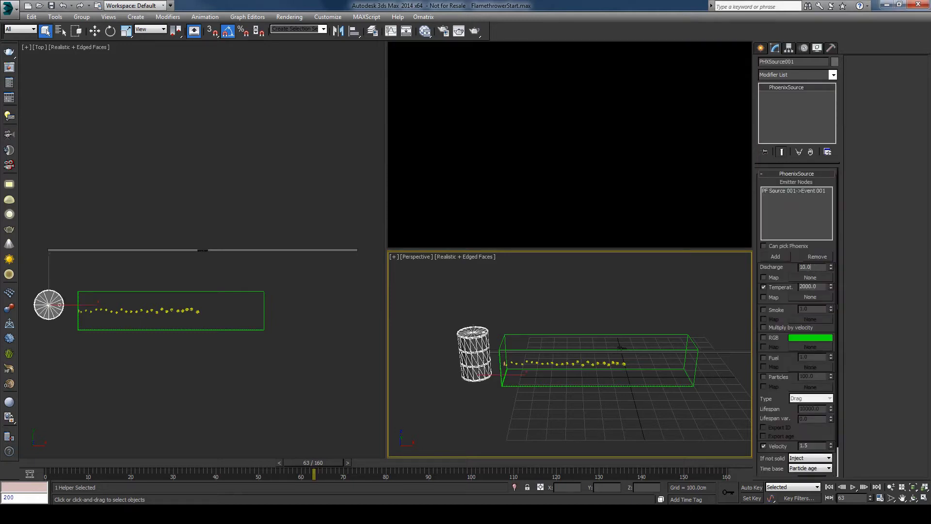
pyautogui.click(73, 463)
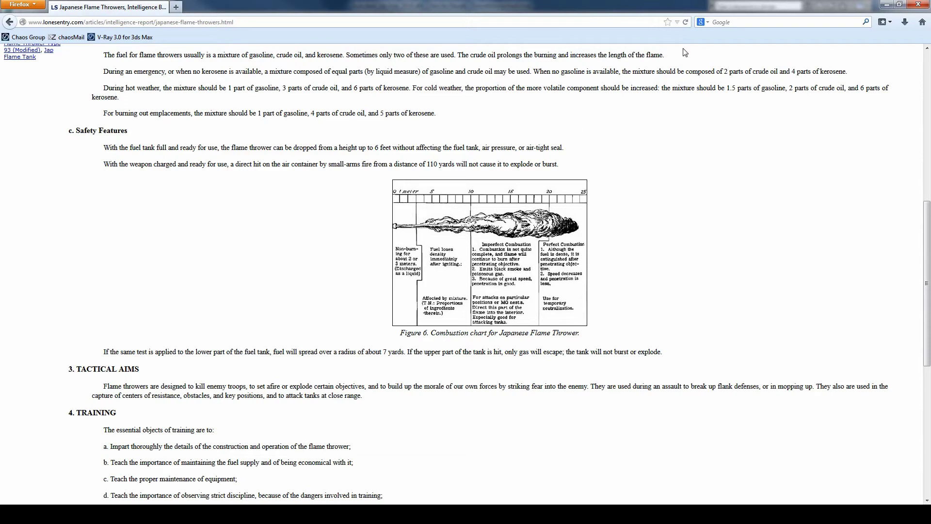
pyautogui.click(887, 6)
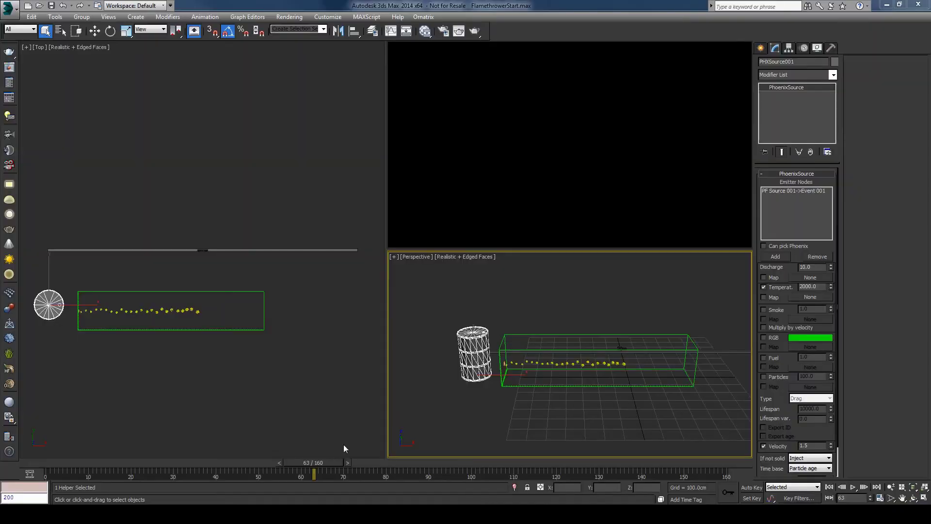
# Step: Select the PhoenixFD simulator and inspect the beginning of the flame at frame 7
pyautogui.click(552, 386)
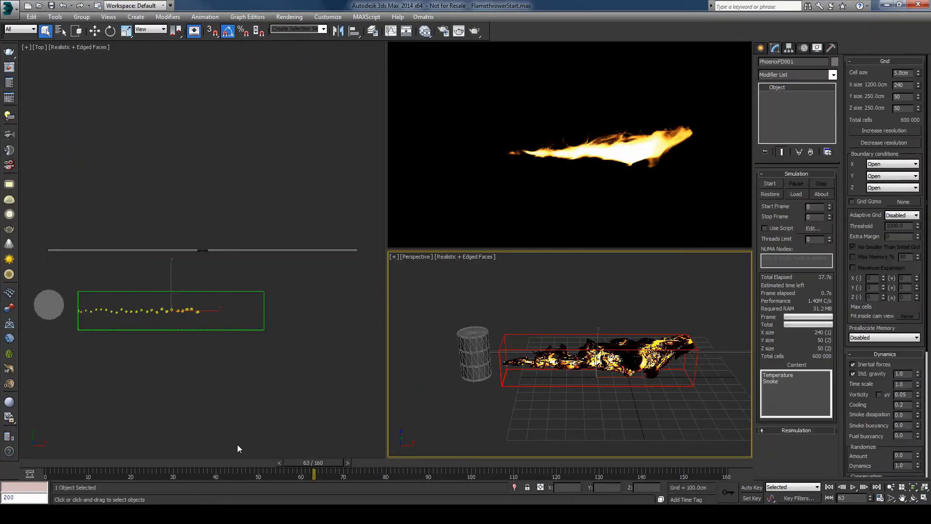
pyautogui.moveTo(59, 461); pyautogui.dragTo(88, 463)
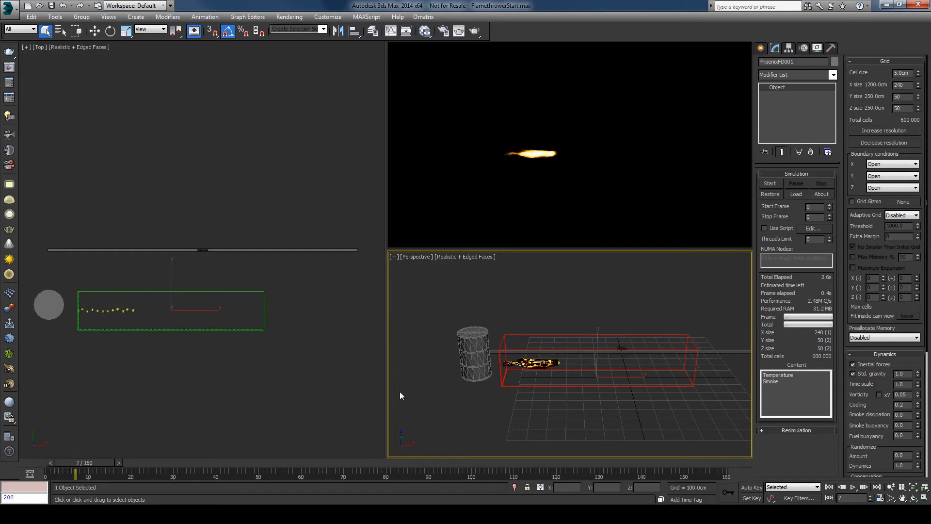
# Step: Animate the PHXSource's Discharge with Auto Key from 0 at the start of the timeline to 80 at frame 125
pyautogui.click(460, 344)
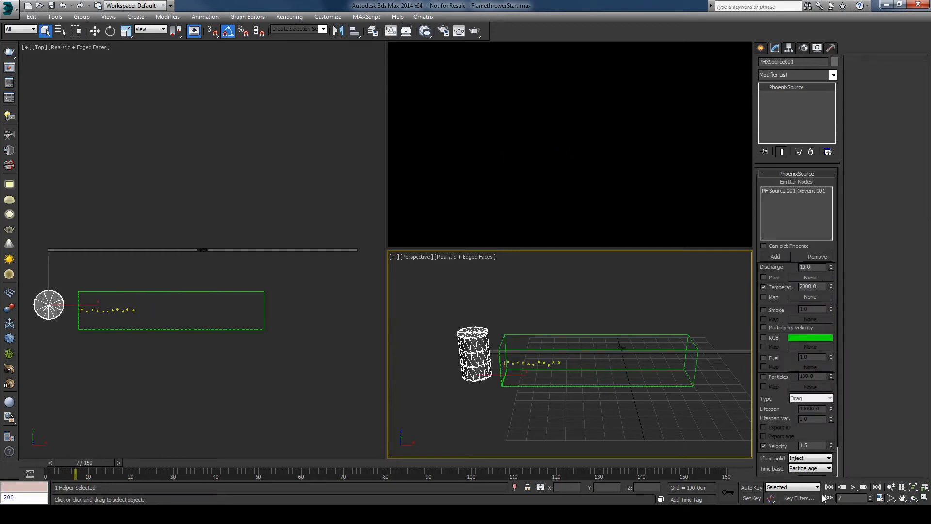
pyautogui.click(752, 486)
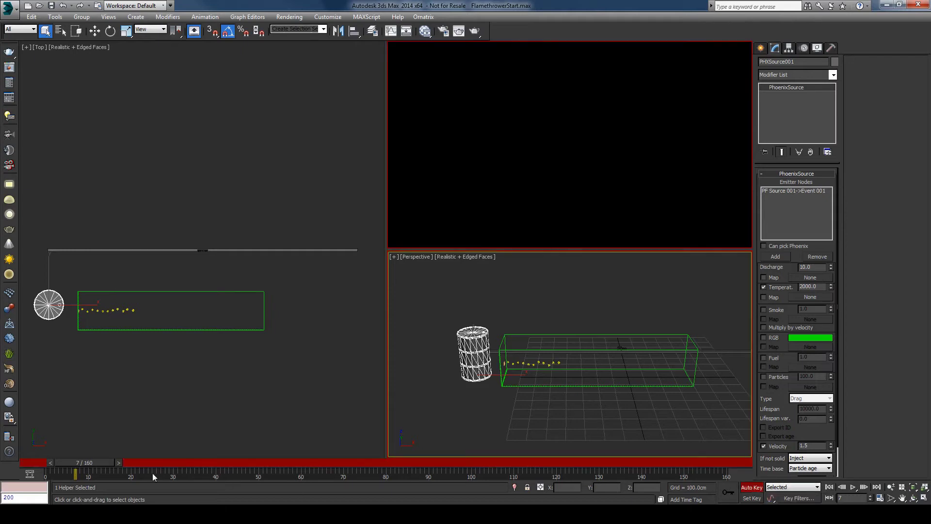
pyautogui.moveTo(95, 465); pyautogui.dragTo(59, 462)
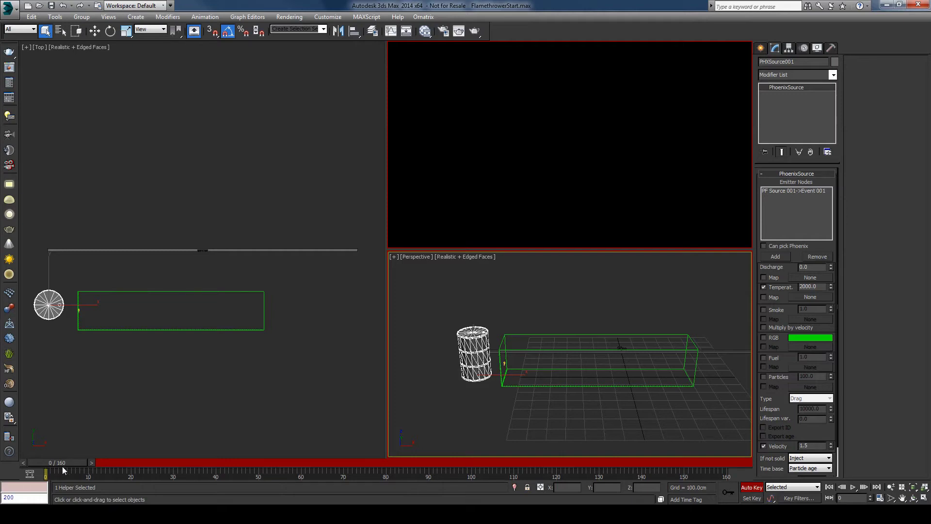
pyautogui.moveTo(62, 466); pyautogui.dragTo(72, 464)
pyautogui.click(831, 269)
pyautogui.moveTo(70, 460); pyautogui.dragTo(577, 474)
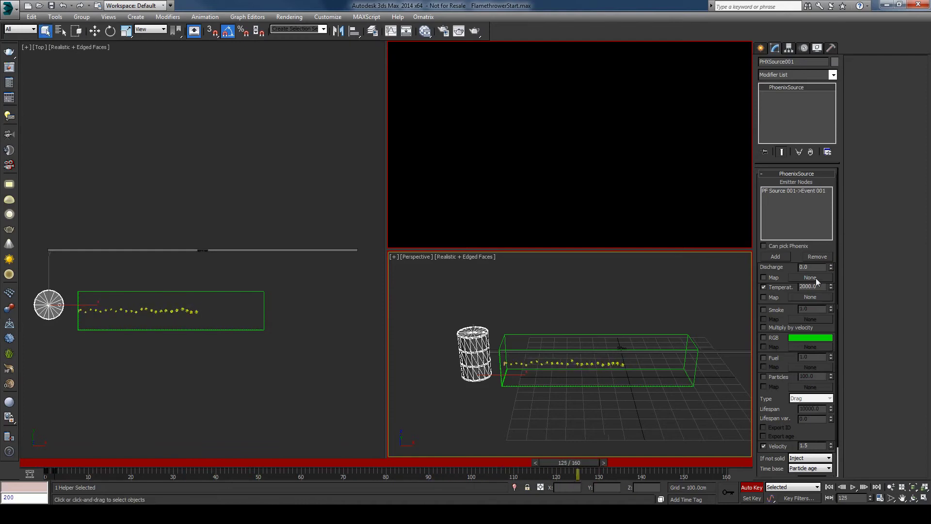
pyautogui.write('8')
pyautogui.click(760, 487)
# Step: Show the animated Discharge track in the Curve Editor and give all its keys linear tangents
pyautogui.rightClick(806, 267)
pyautogui.click(816, 411)
pyautogui.scroll(-5, 356, 158)
pyautogui.hotkey('ctrl', 'a')
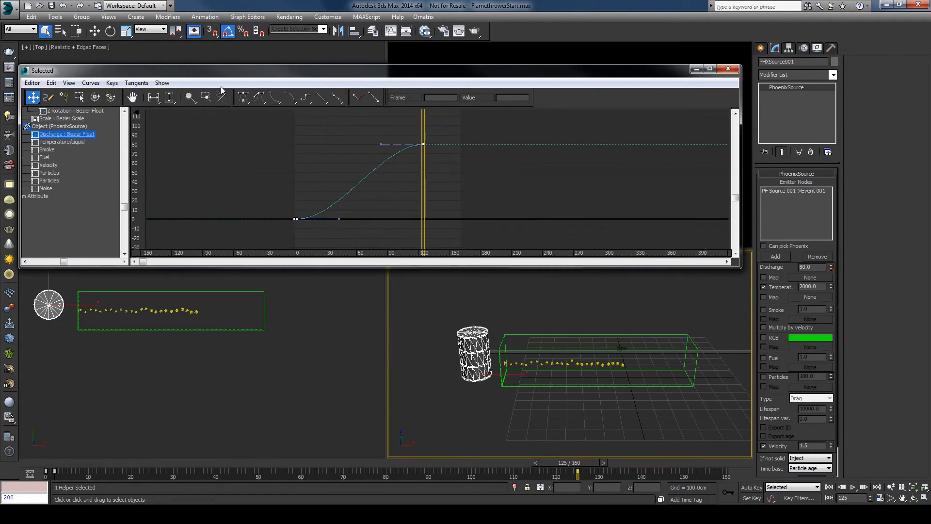
pyautogui.click(321, 97)
pyautogui.click(728, 70)
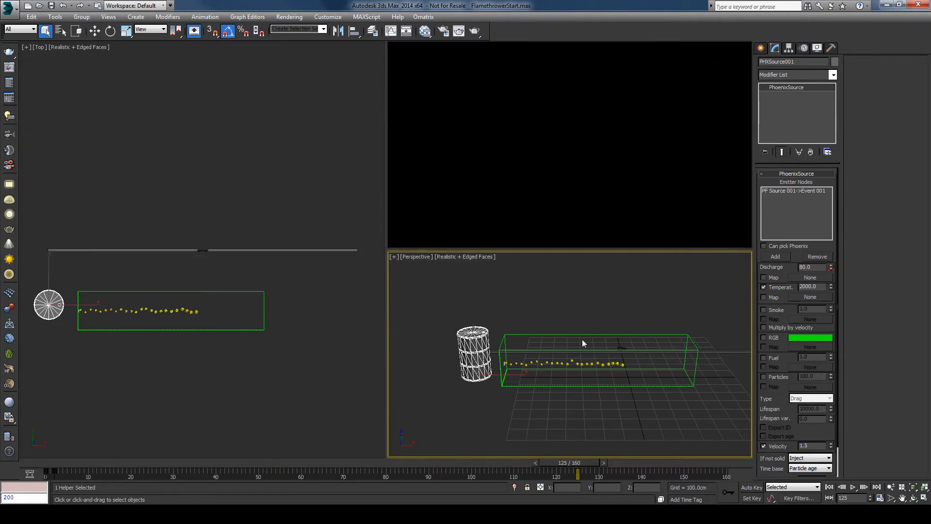
# Step: Select the PhoenixFD simulator, simulate the flame with the ramping Discharge, and stop it at frame 34
pyautogui.click(534, 385)
pyautogui.press('w')
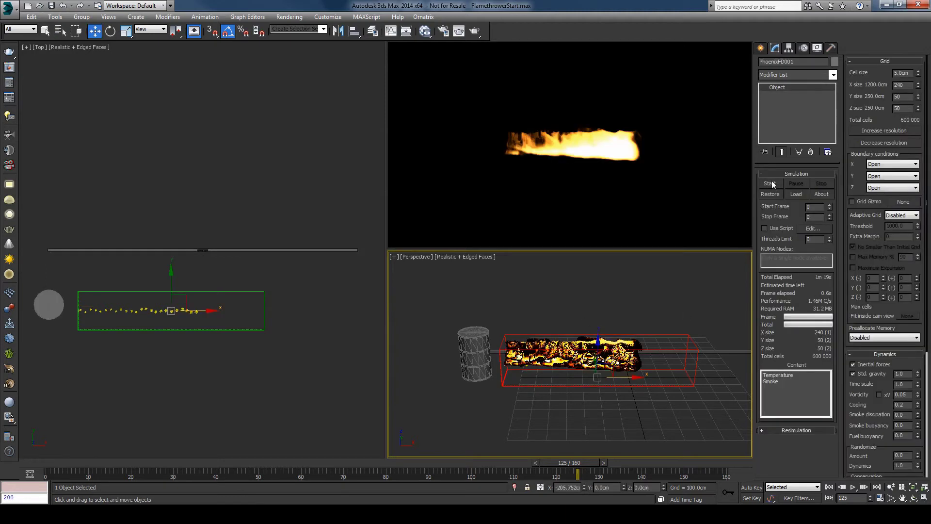
pyautogui.click(770, 183)
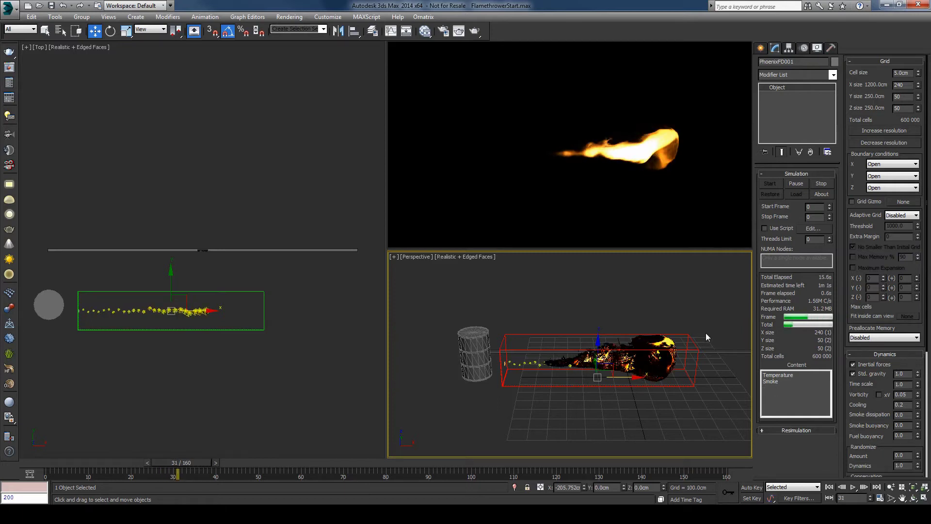
pyautogui.click(821, 184)
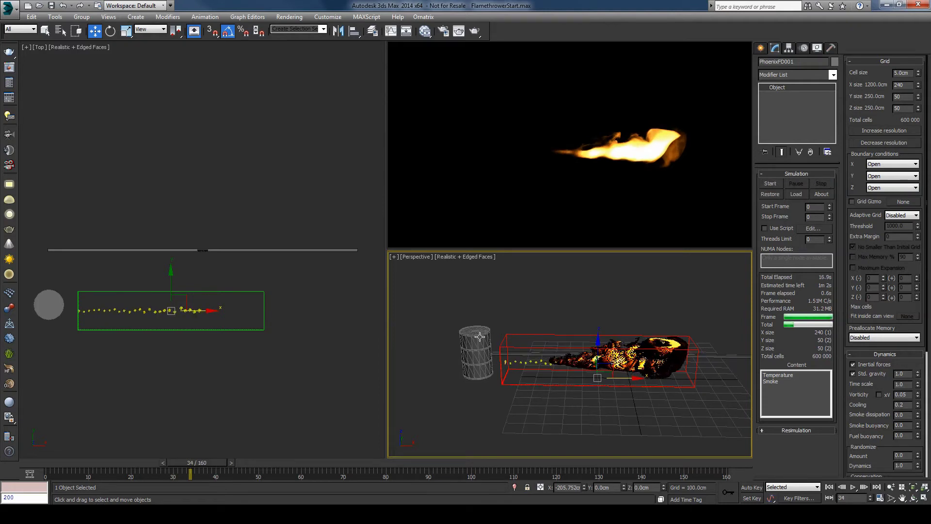
# Step: Disable the Smoke output channel of the PhoenixFD simulator
pyautogui.scroll(-4, 857, 404)
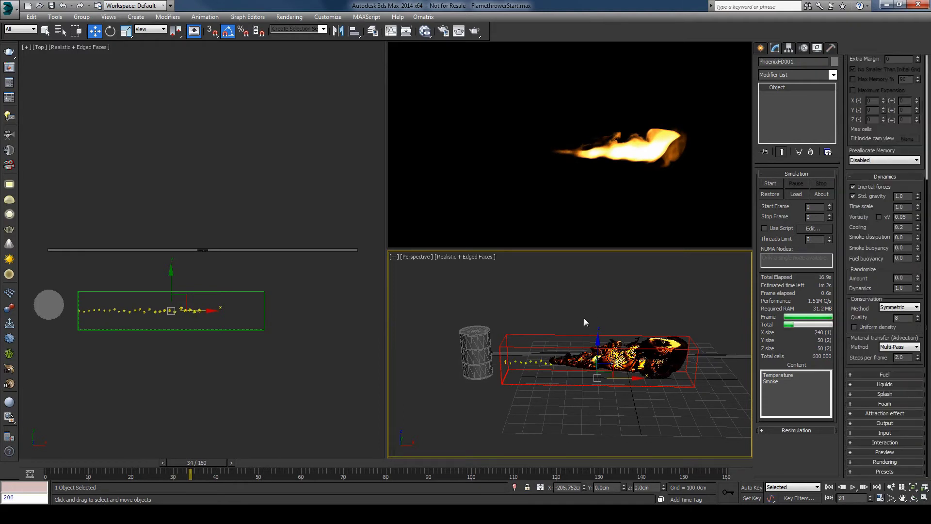
pyautogui.click(493, 334)
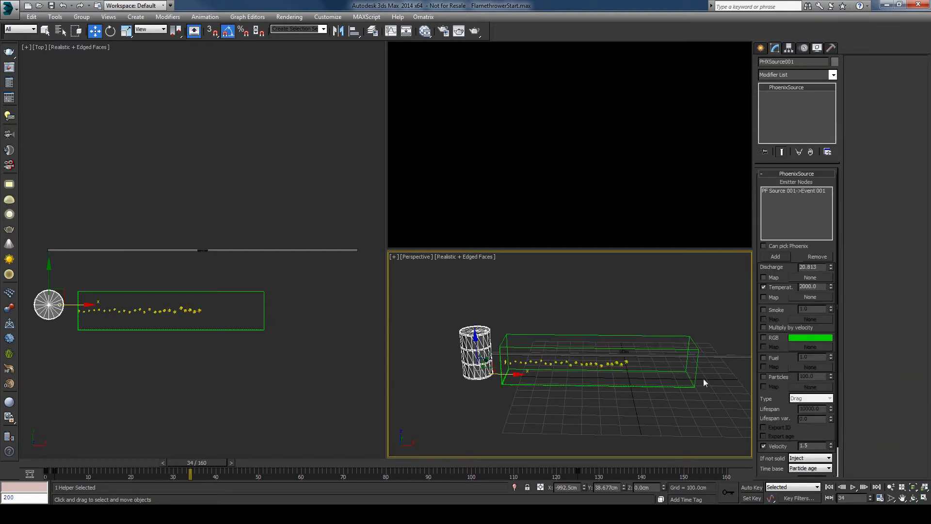
pyautogui.click(691, 385)
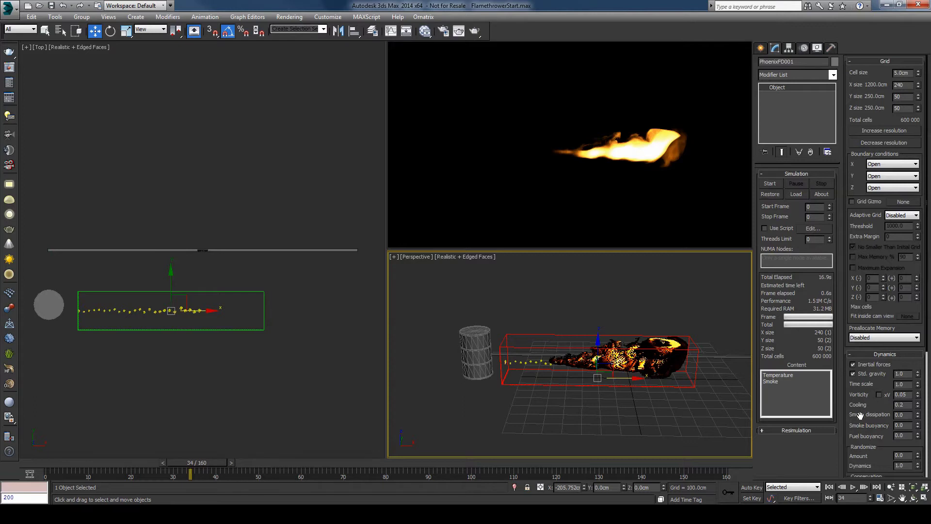
pyautogui.scroll(-4, 874, 391)
pyautogui.click(880, 423)
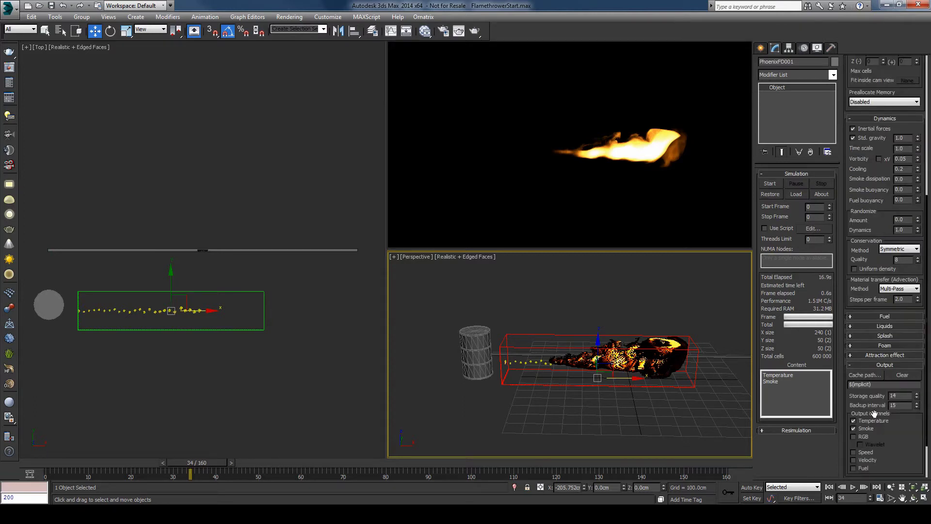
pyautogui.click(883, 365)
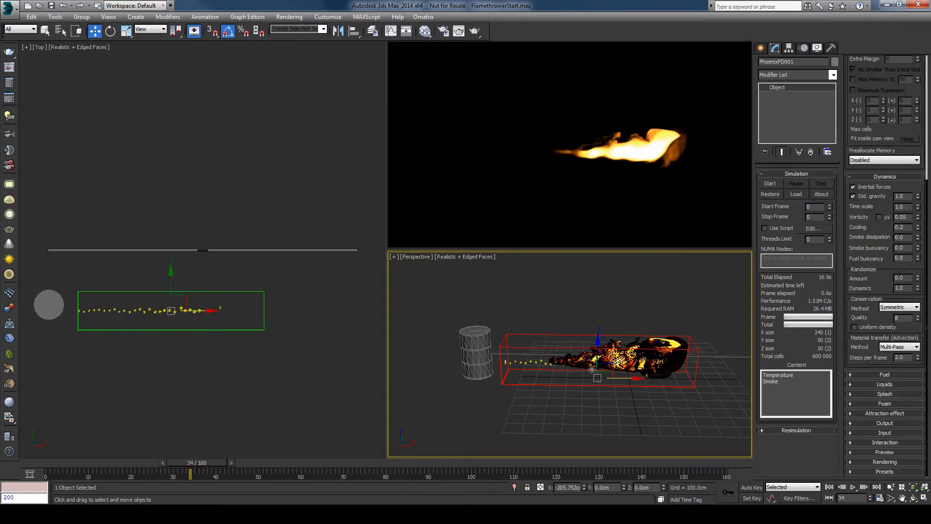
# Step: Enable Fuel on the PHXSource with a value of 1.0
pyautogui.click(490, 341)
pyautogui.moveTo(761, 364); pyautogui.dragTo(781, 337)
pyautogui.click(763, 325)
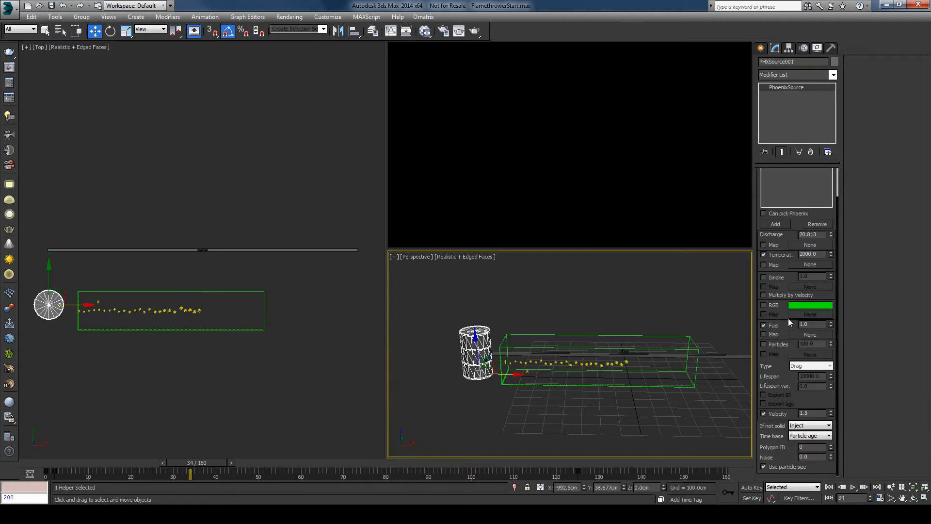
pyautogui.scroll(2, 834, 114)
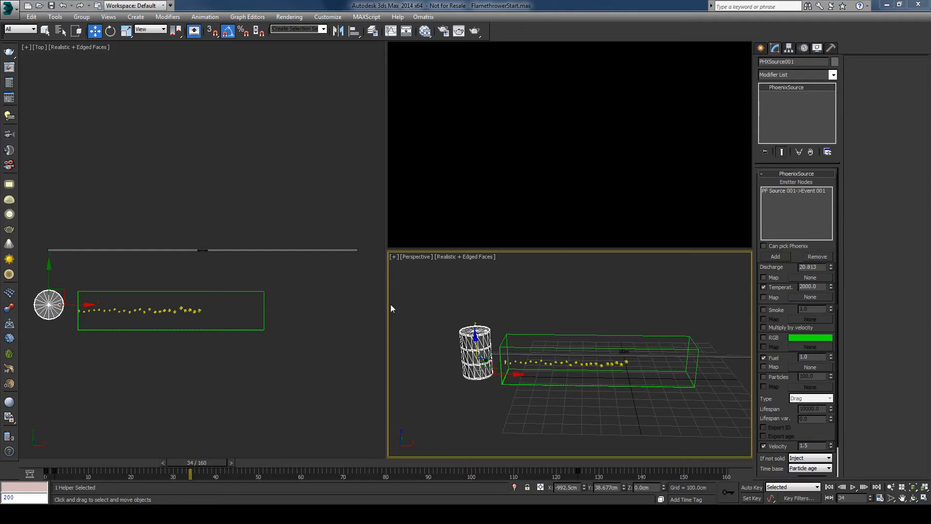
# Step: Switch to VLC, play the Flamethrower.mov reference to study its flame and smoke, and minimize the player
pyautogui.click(349, 500)
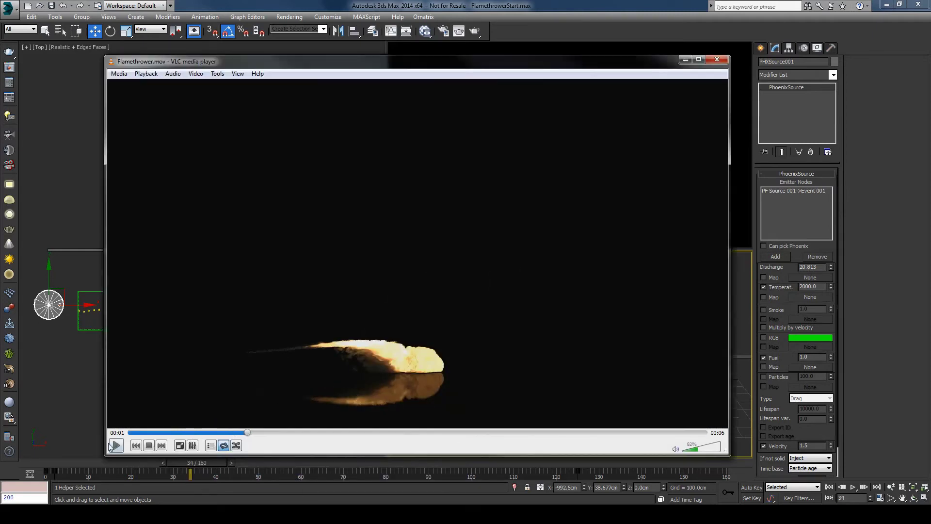
pyautogui.click(121, 449)
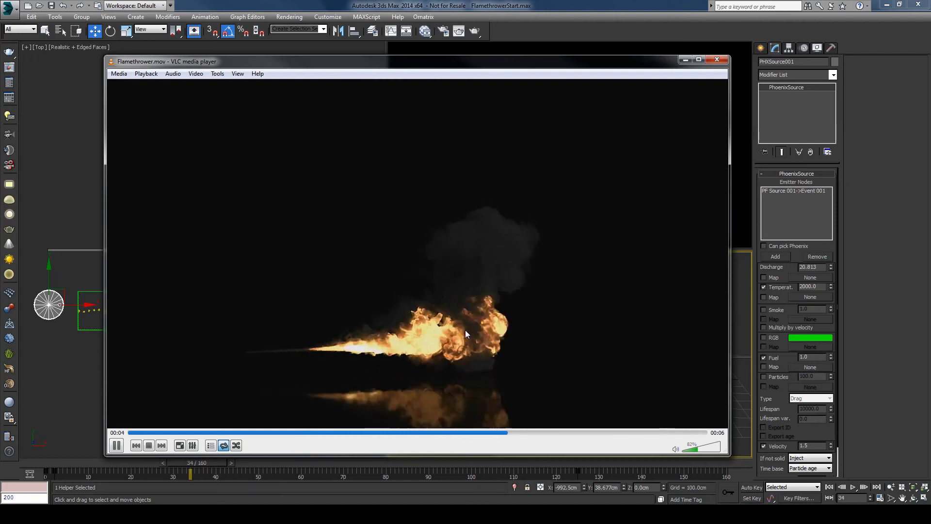
pyautogui.click(116, 445)
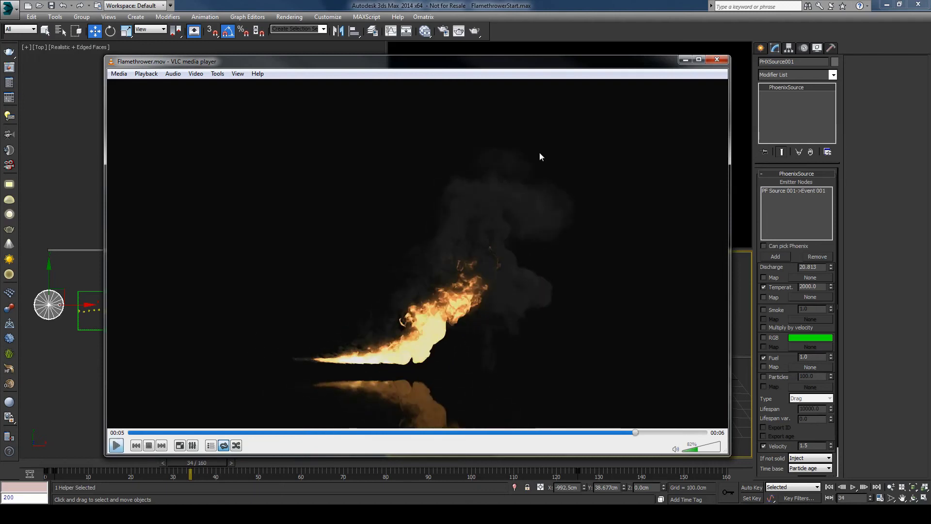
pyautogui.click(685, 59)
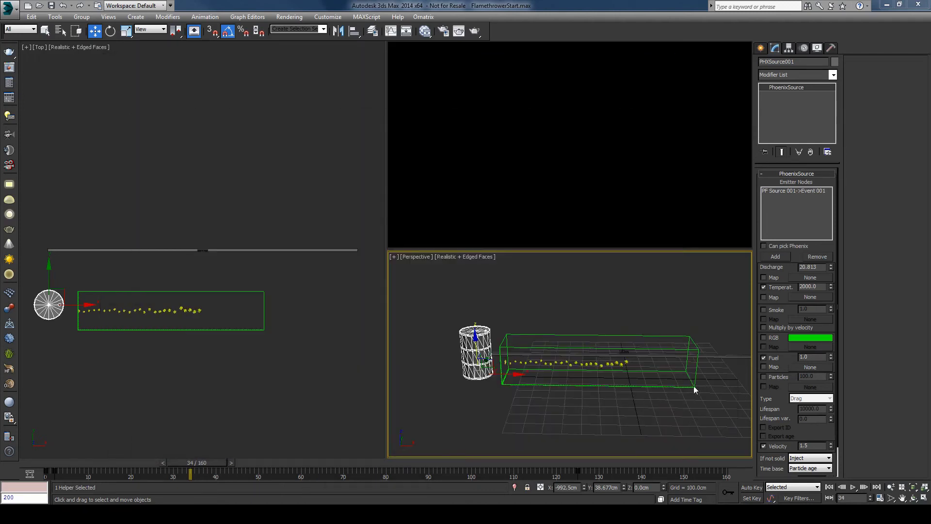
# Step: Disable Fuel on the PHXSource
pyautogui.click(693, 386)
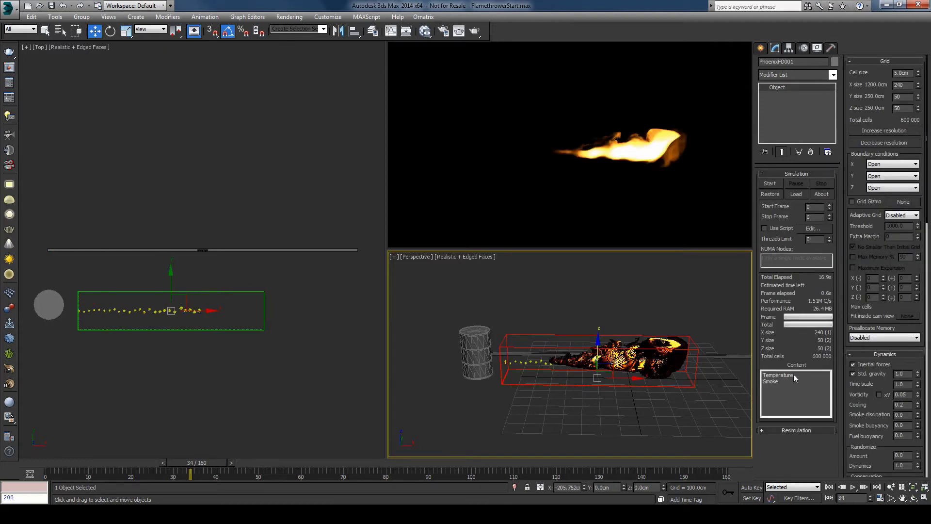
pyautogui.click(481, 370)
pyautogui.click(766, 357)
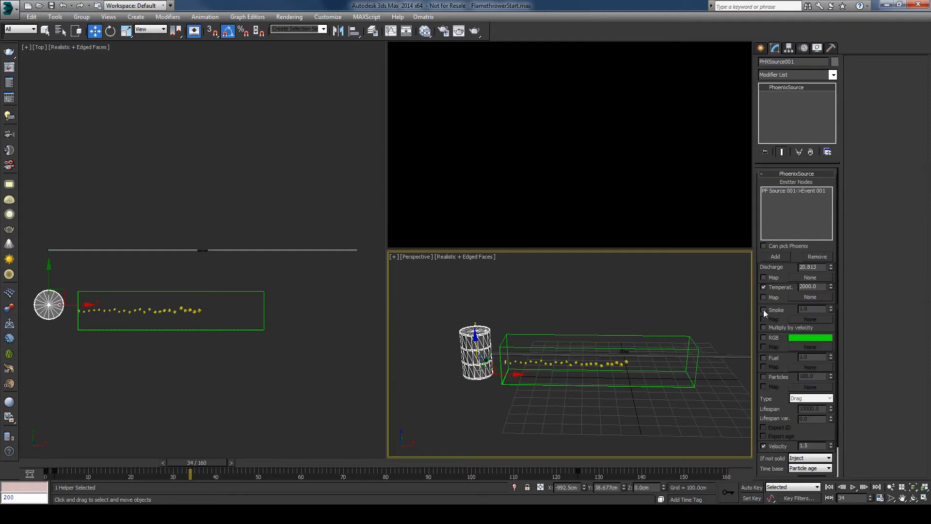
# Step: Check the simulator's output channels, run the simulation with only Temperature enabled, and pause it at frame 17
pyautogui.click(696, 380)
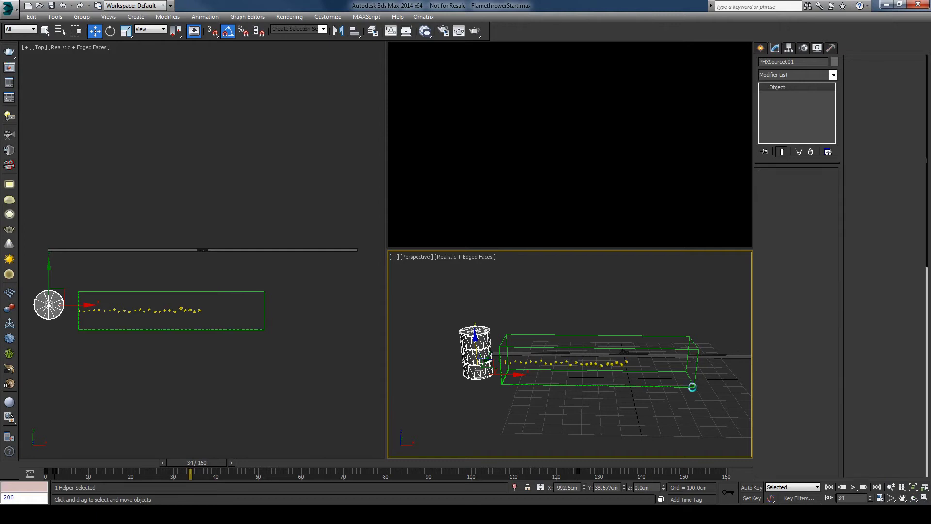
pyautogui.scroll(-5, 871, 415)
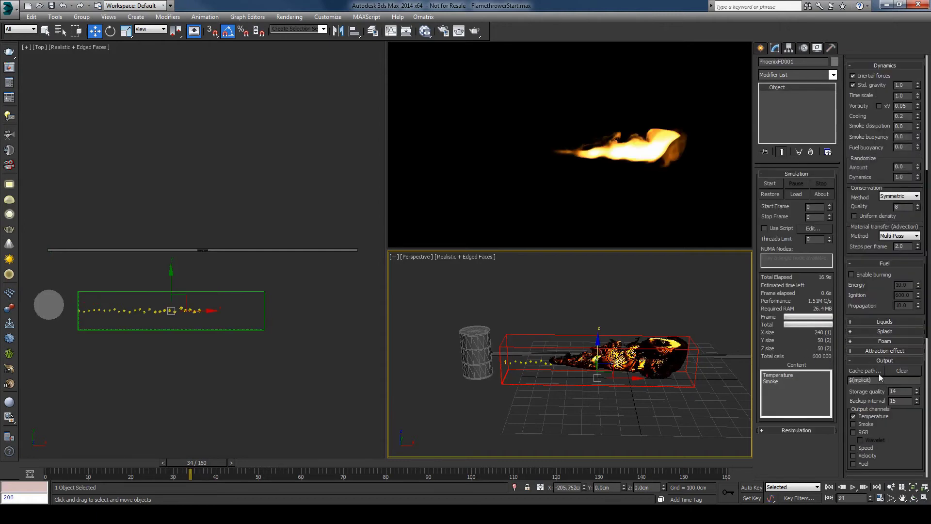
pyautogui.scroll(-1, 872, 378)
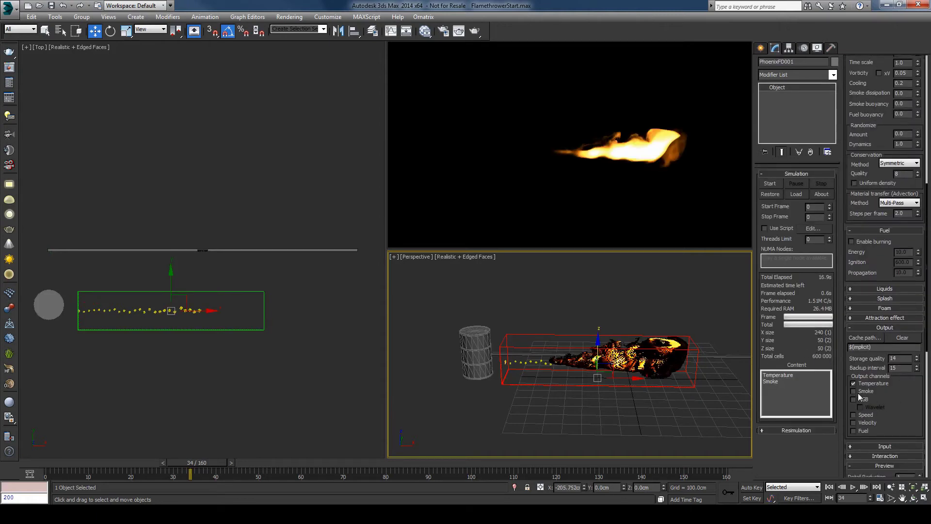
pyautogui.click(770, 184)
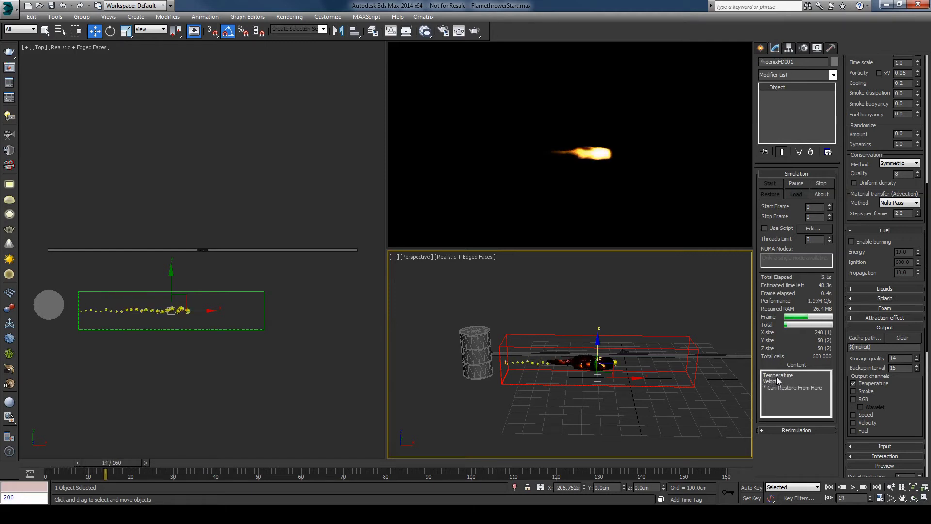
pyautogui.click(796, 183)
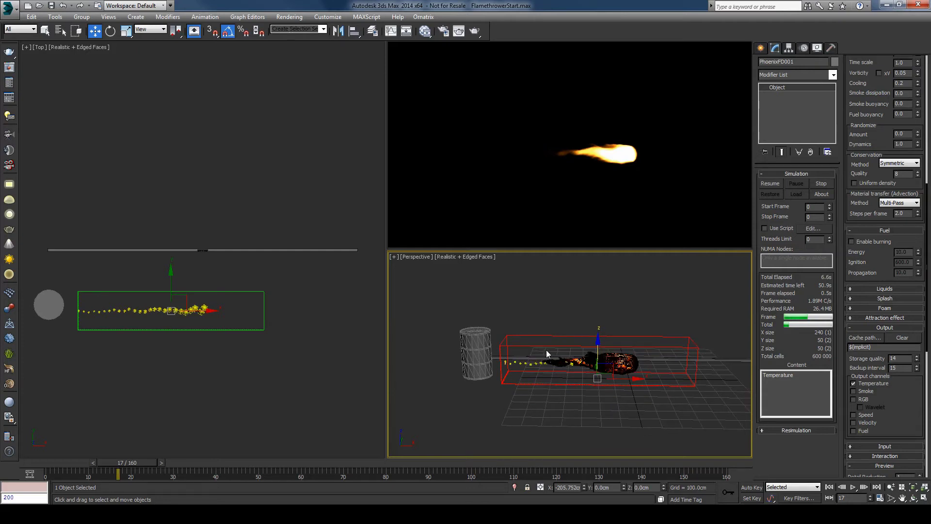
# Step: Enable Fuel at 1.0 on the PHXSource and enable burning in the PhoenixFD simulator's fuel settings
pyautogui.click(472, 335)
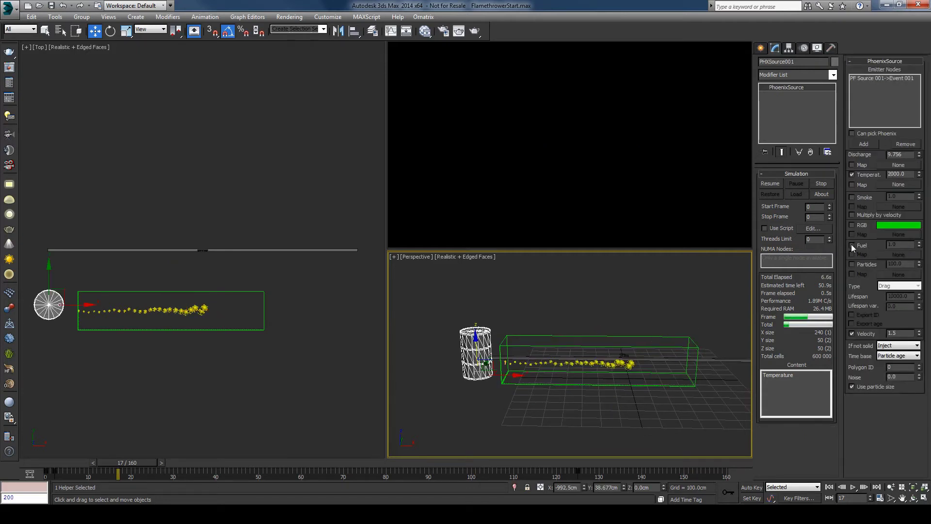
pyautogui.click(851, 245)
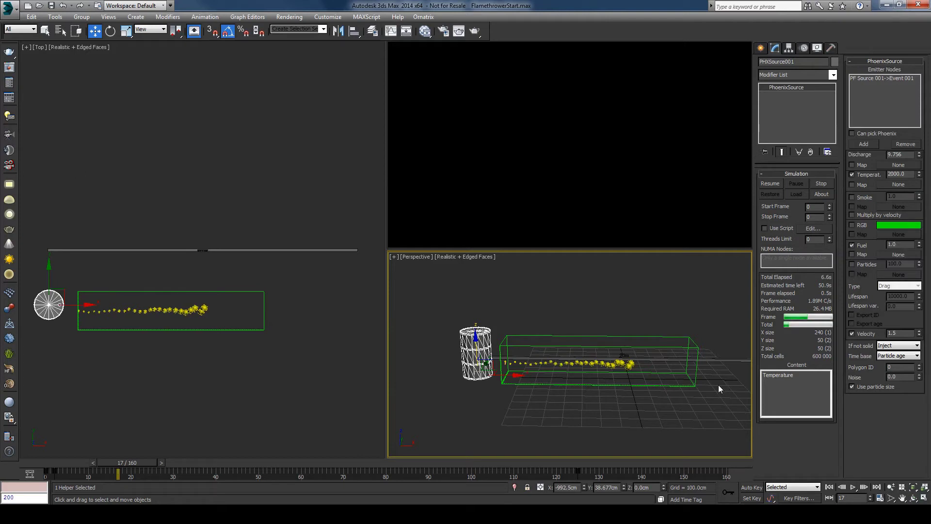
pyautogui.click(694, 384)
pyautogui.scroll(-5, 864, 404)
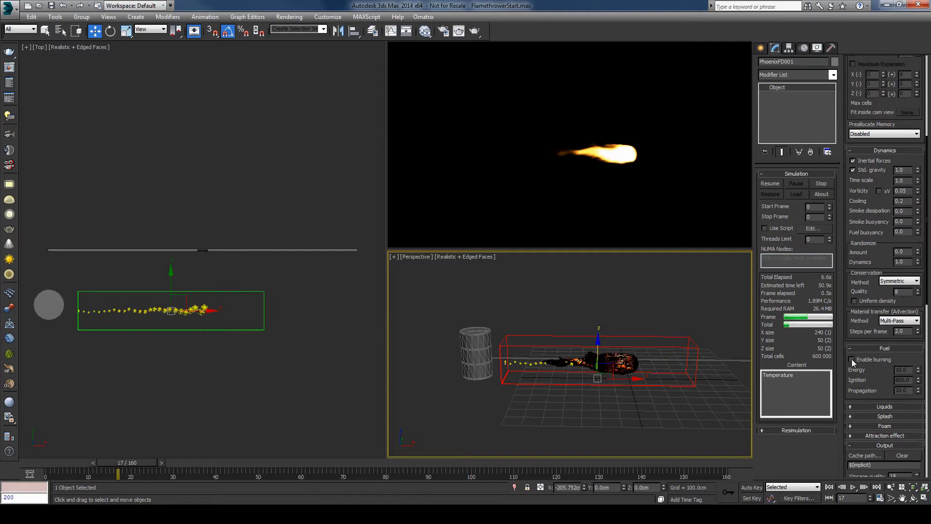
pyautogui.click(852, 359)
pyautogui.scroll(5, 800, 340)
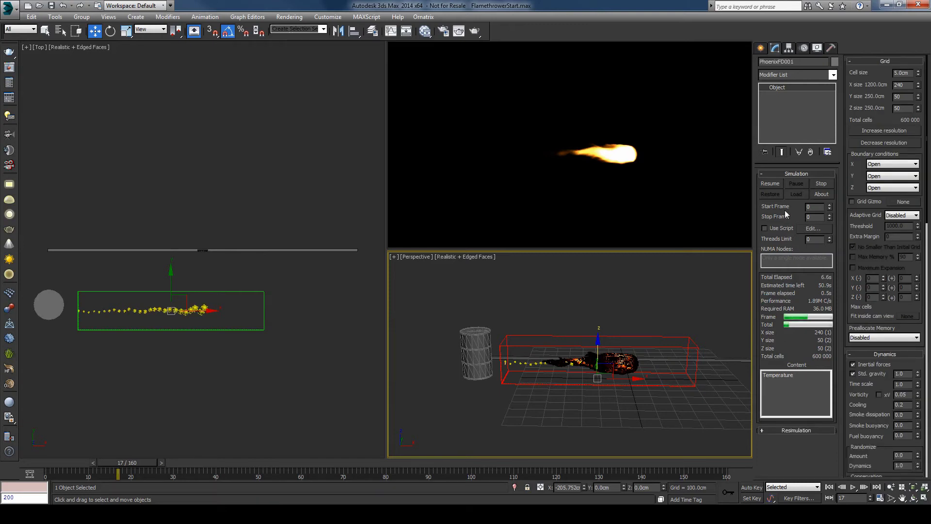
# Step: Rerun the simulation with burning fuel and pause it at frame 18 to review the flame
pyautogui.click(775, 184)
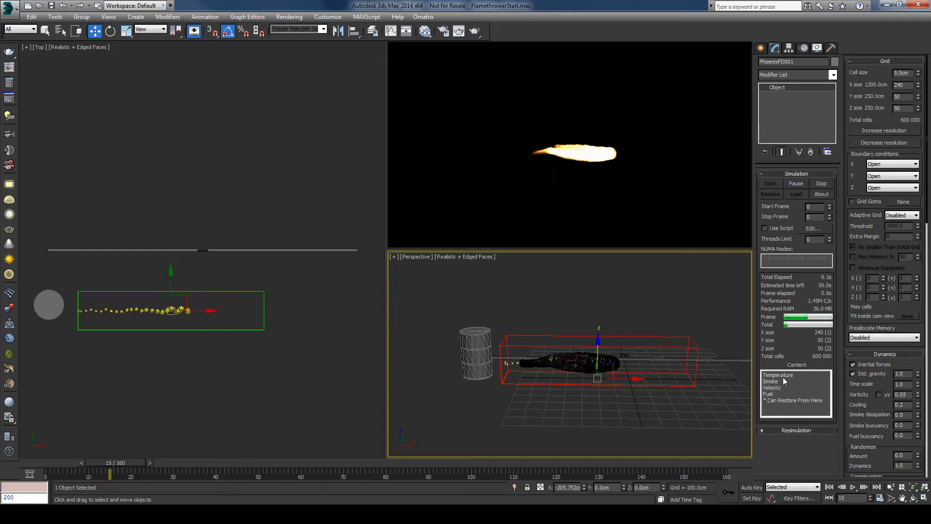
pyautogui.click(796, 185)
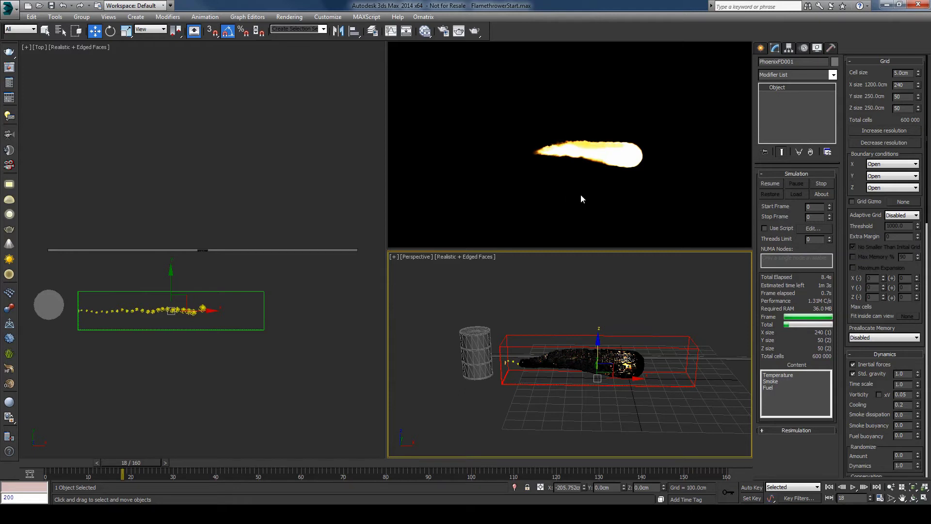
# Step: Create a standard Omni light near the simulator and raise it above the PhoenixFD grid
pyautogui.click(760, 49)
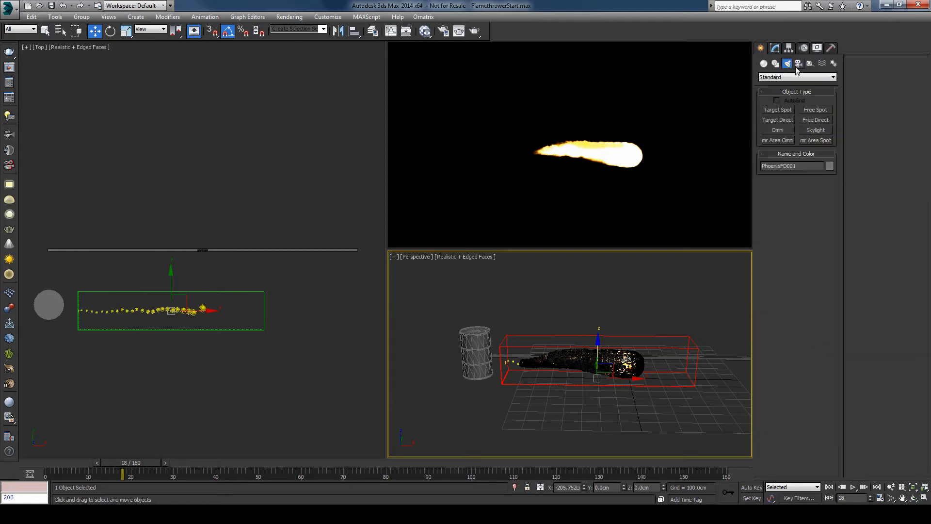
pyautogui.click(788, 77)
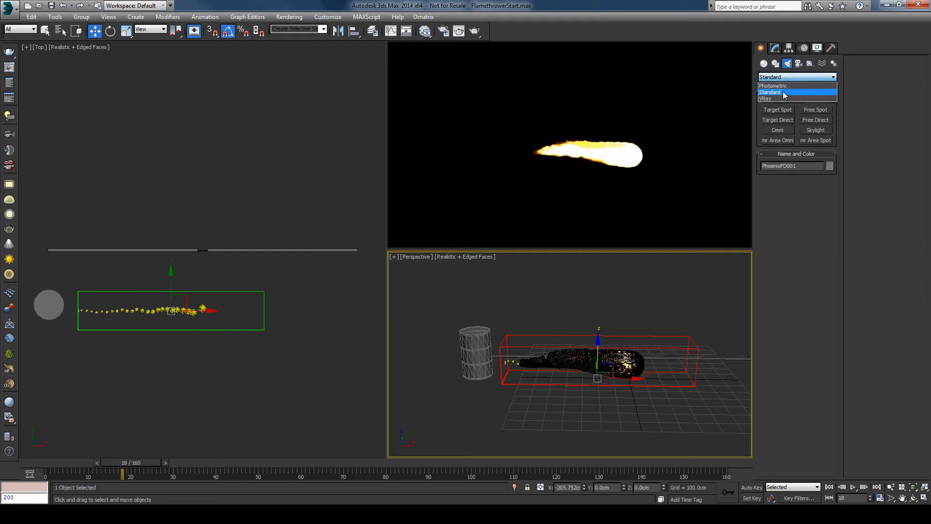
pyautogui.click(783, 91)
pyautogui.click(778, 130)
pyautogui.click(597, 388)
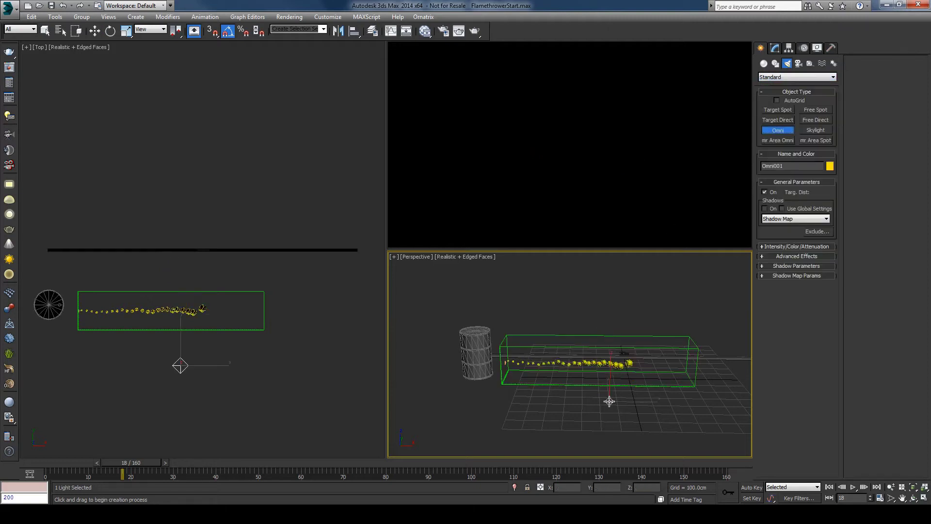
pyautogui.rightClick(597, 388)
pyautogui.moveTo(607, 383); pyautogui.dragTo(605, 315)
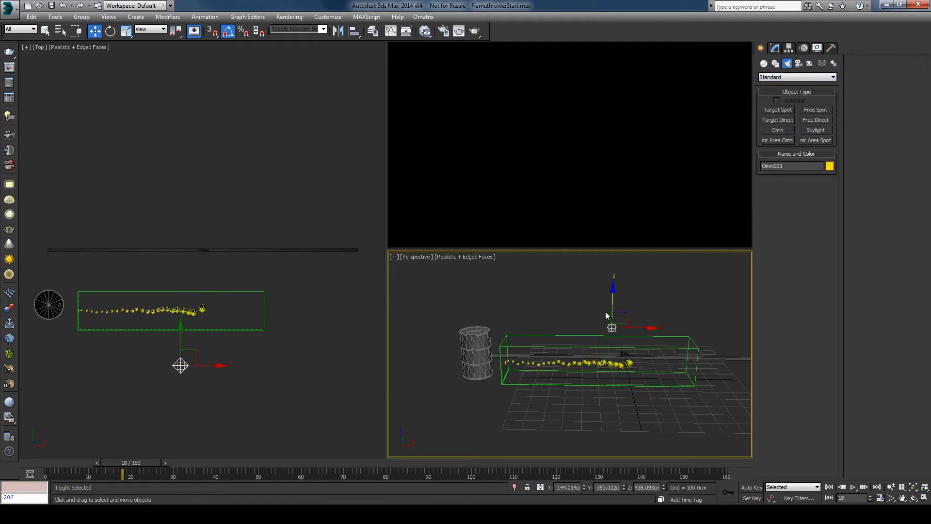
# Step: Assign the new Omni light as the lighting source for the PhoenixFD simulator's GPU preview
pyautogui.click(660, 383)
pyautogui.click(775, 47)
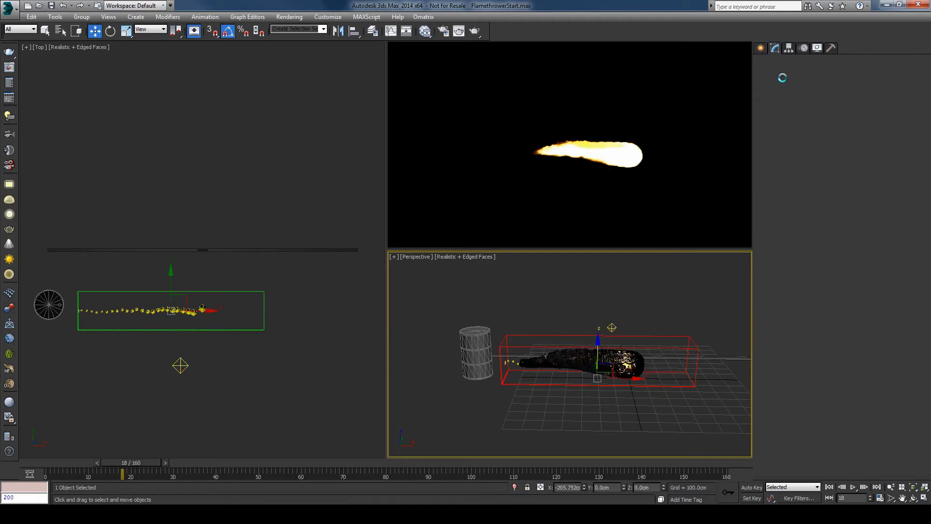
pyautogui.moveTo(864, 407); pyautogui.dragTo(851, 6)
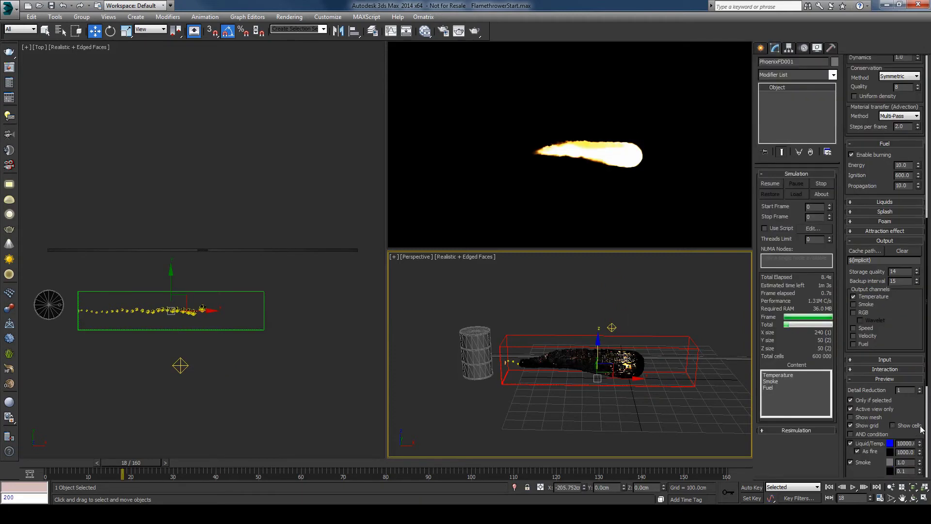
pyautogui.scroll(-5, 868, 415)
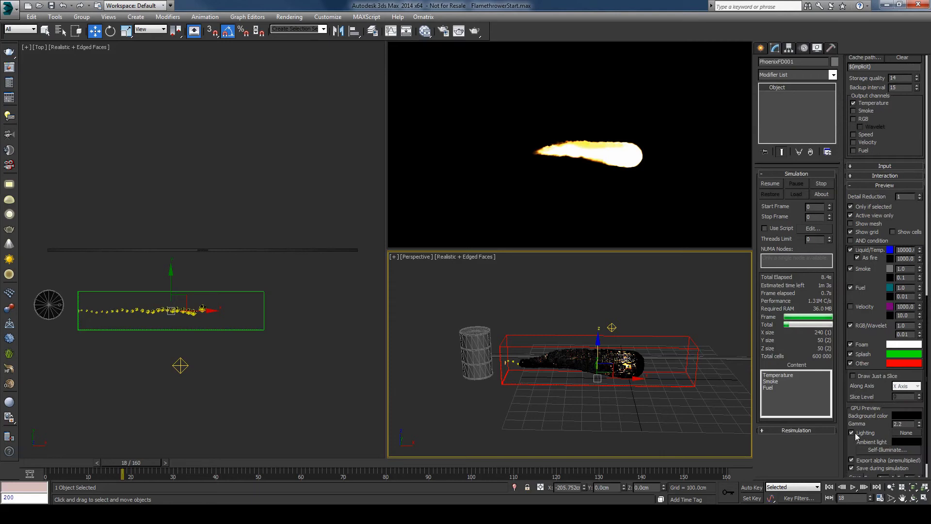
pyautogui.click(901, 432)
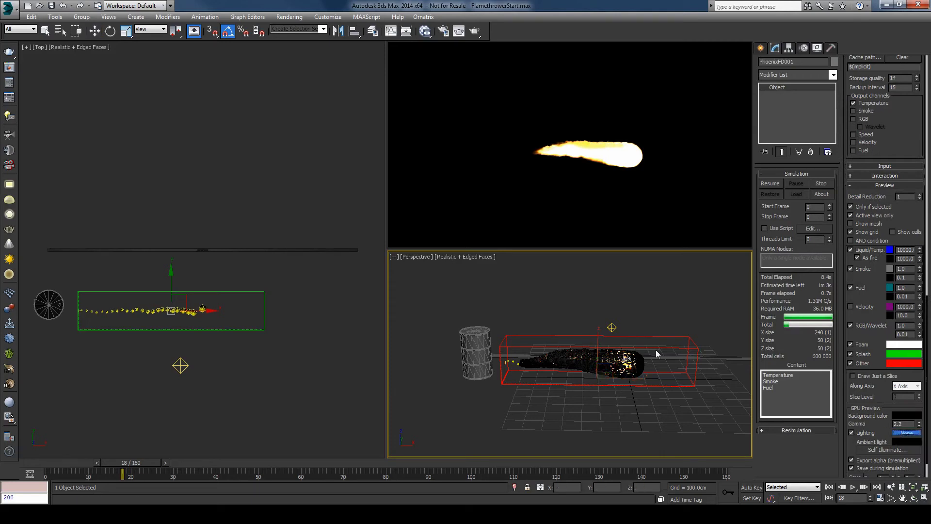
pyautogui.click(610, 327)
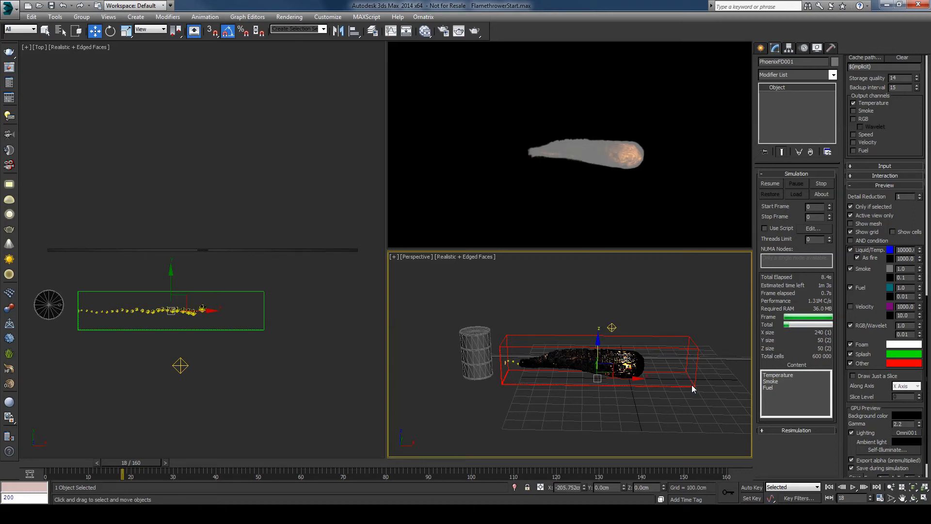
# Step: Stop the paused simulation and restart it from the beginning with the lit GPU preview
pyautogui.click(712, 388)
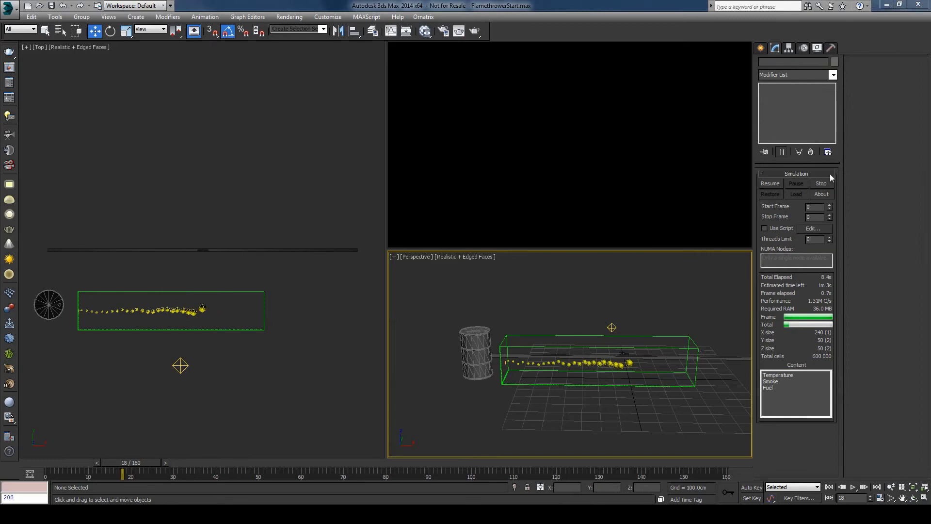
pyautogui.click(815, 187)
pyautogui.click(679, 385)
pyautogui.click(769, 182)
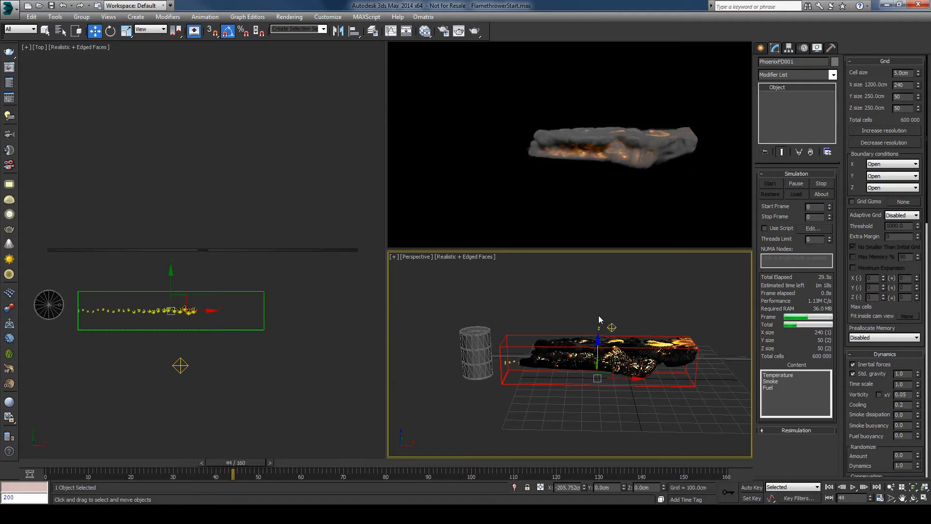
# Step: Reduce the Particle Flow Shape operator's sphere size to 7 cm
pyautogui.press('6')
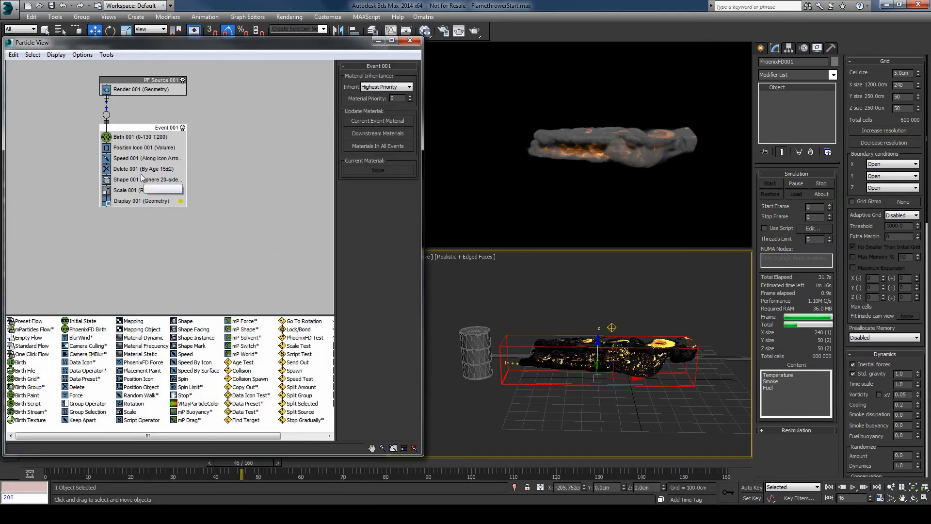
pyautogui.click(141, 180)
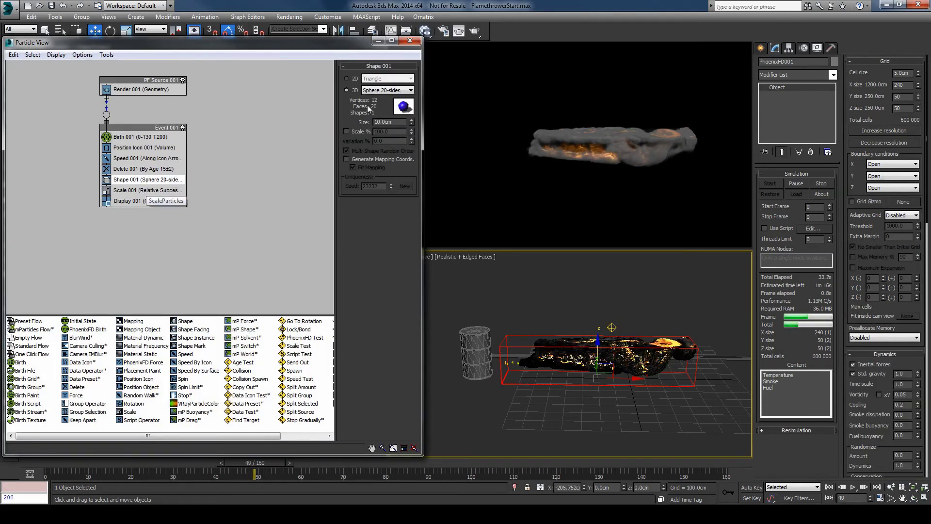
pyautogui.doubleClick(376, 122)
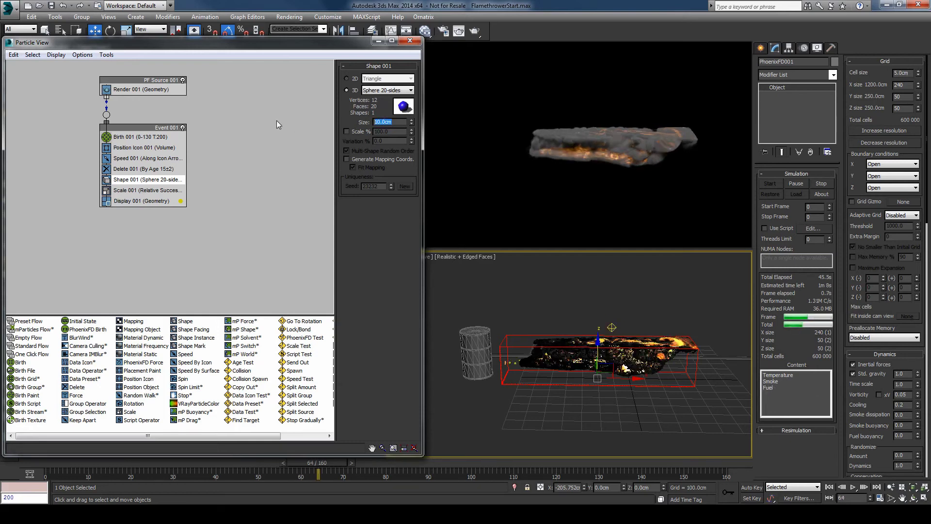
pyautogui.write('7')
pyautogui.press('Return')
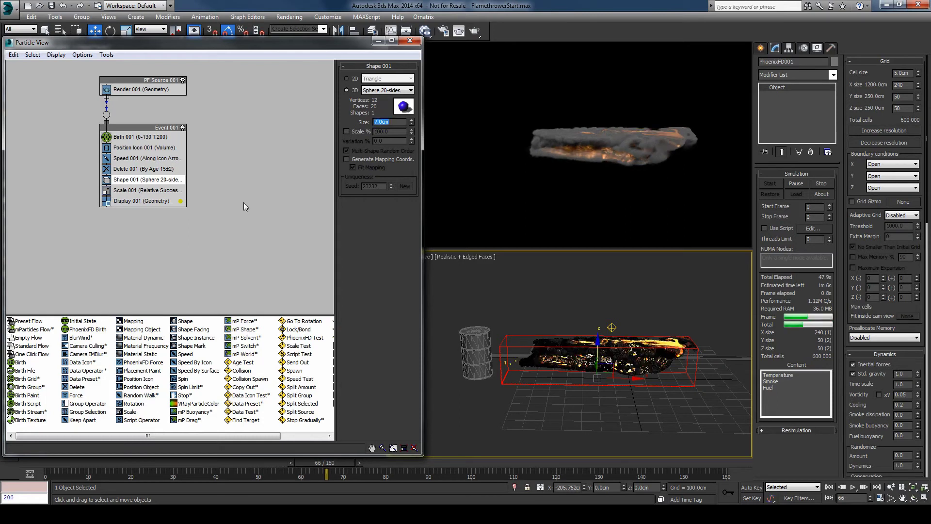
pyautogui.click(410, 40)
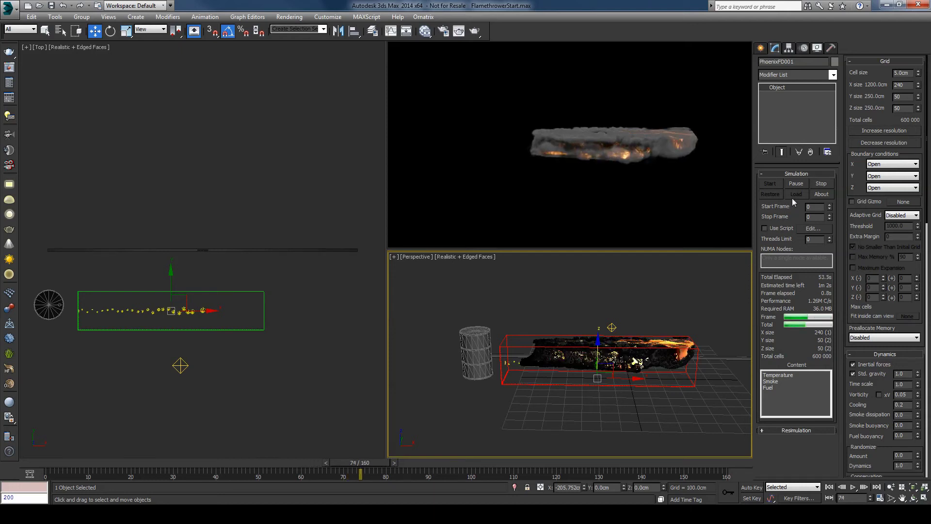
# Step: Stop the simulation and scrub through the simulated frames to review the flame's smoke and fire
pyautogui.click(815, 185)
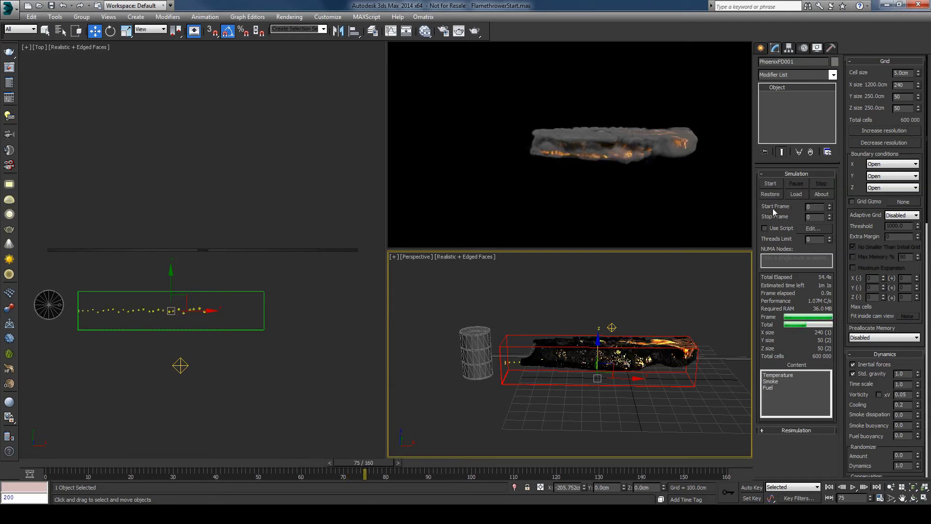
pyautogui.moveTo(55, 465); pyautogui.dragTo(203, 457)
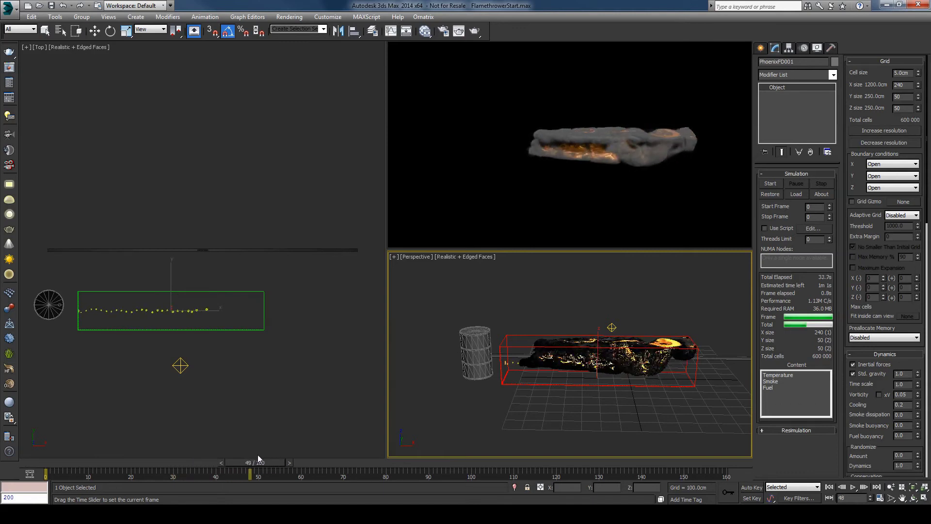
pyautogui.moveTo(301, 452)
pyautogui.mouseDown()
pyautogui.moveTo(120, 457)
pyautogui.moveTo(192, 456)
pyautogui.mouseUp()
pyautogui.press('w')
# Step: Turn on automatic keyframing for the PHXSource and keyframe its Fuel at 0 on frames 0 and 5
pyautogui.click(475, 351)
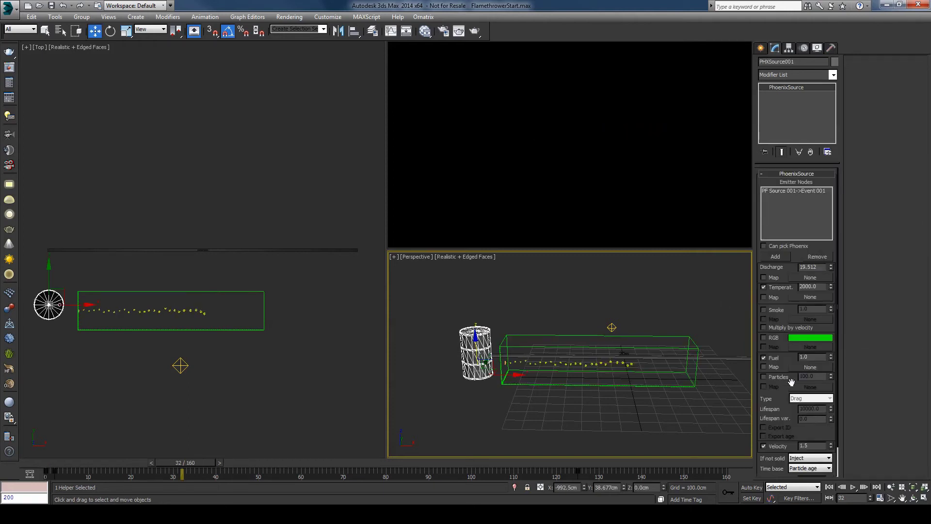
pyautogui.moveTo(782, 386); pyautogui.dragTo(786, 335)
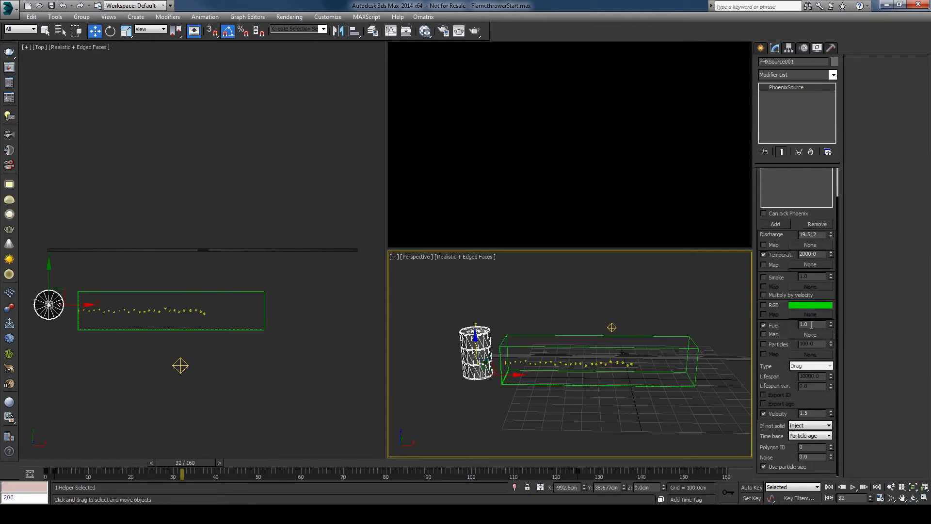
pyautogui.scroll(2, 810, 324)
pyautogui.click(751, 487)
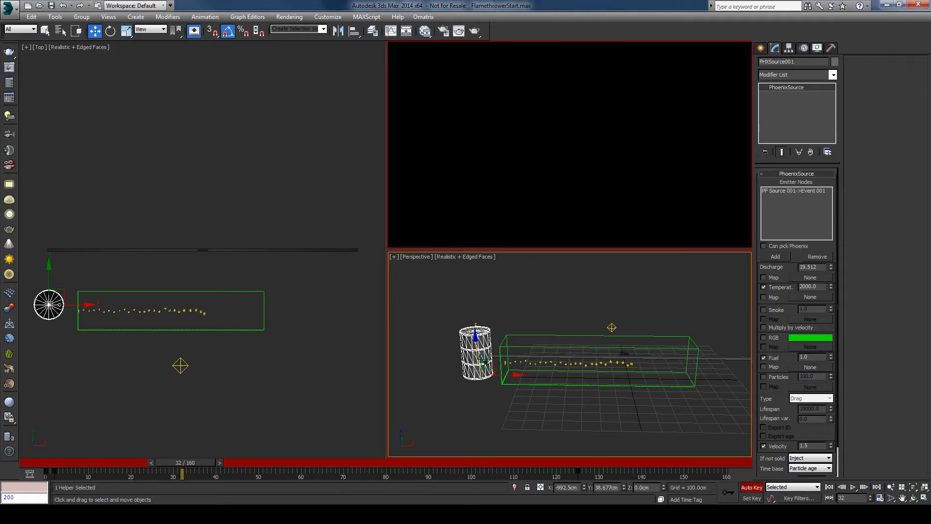
pyautogui.moveTo(186, 466); pyautogui.dragTo(83, 462)
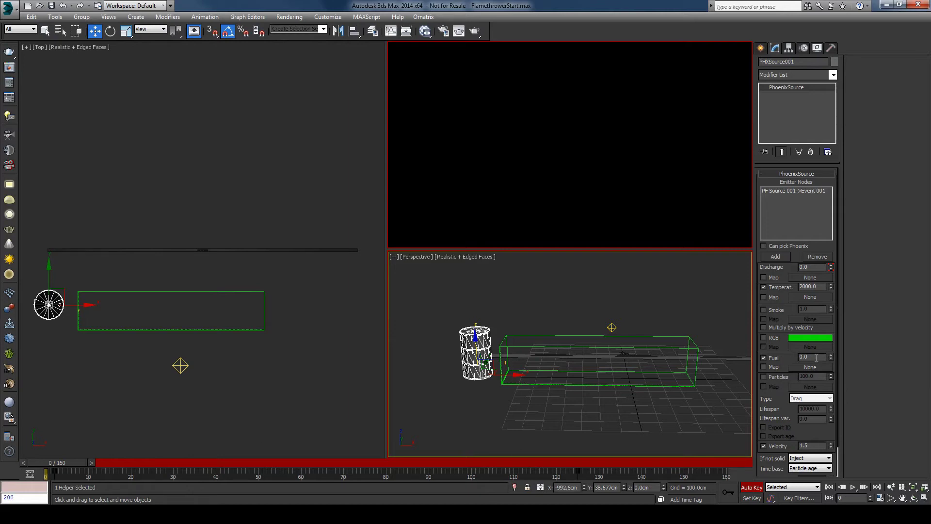
pyautogui.moveTo(67, 464); pyautogui.dragTo(90, 468)
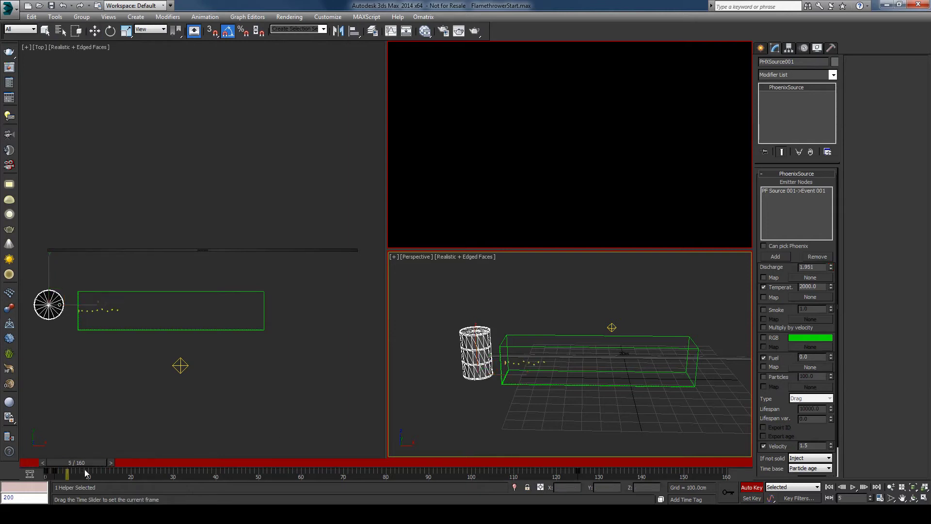
pyautogui.rightClick(830, 357)
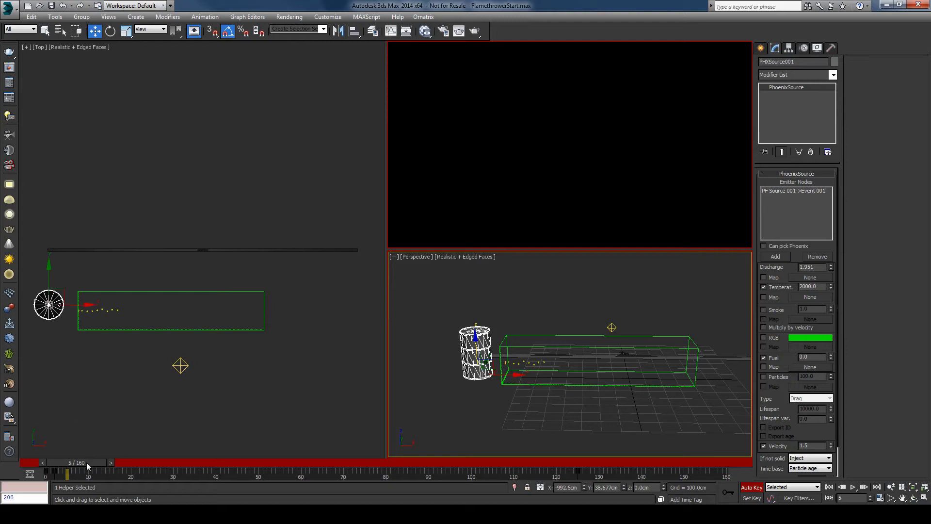
# Step: Keyframe the PHXSource's Fuel at 0.7 on frame 20
pyautogui.moveTo(86, 462); pyautogui.dragTo(148, 470)
pyautogui.press('w')
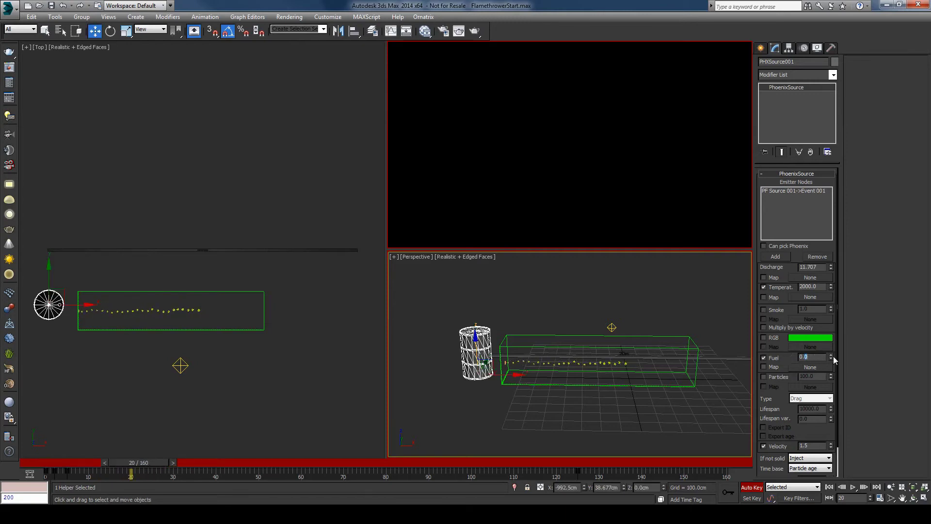
pyautogui.write('0.7')
pyautogui.press('Return')
pyautogui.click(816, 357)
pyautogui.moveTo(807, 356); pyautogui.dragTo(793, 357)
pyautogui.click(807, 356)
pyautogui.moveTo(807, 356); pyautogui.dragTo(801, 356)
# Step: Keyframe the PHXSource's Fuel at 0.65 on frame 35
pyautogui.moveTo(147, 461); pyautogui.dragTo(214, 463)
pyautogui.press('w')
pyautogui.doubleClick(805, 356)
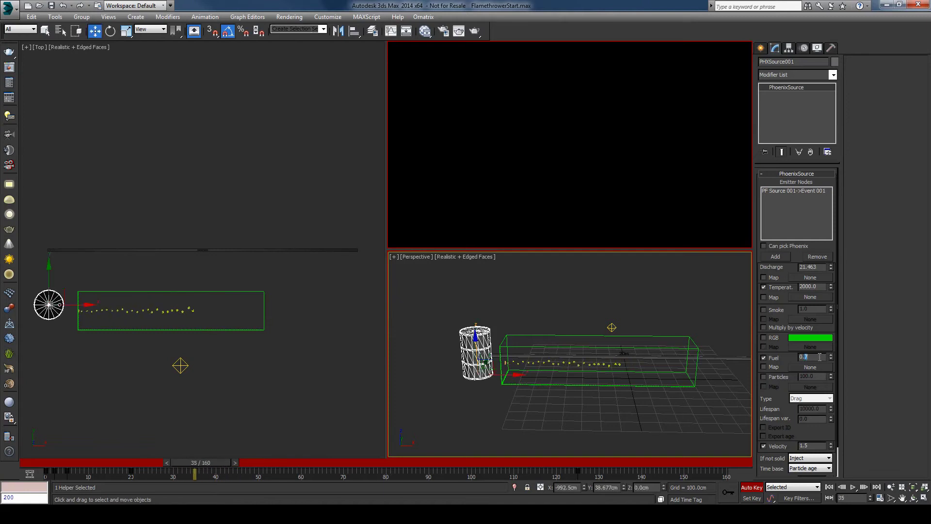
pyautogui.press('Return')
# Step: Keyframe the PHXSource's Fuel at 0.5 on frame 50
pyautogui.moveTo(200, 464); pyautogui.dragTo(267, 469)
pyautogui.press('w')
pyautogui.doubleClick(805, 357)
pyautogui.click(806, 357)
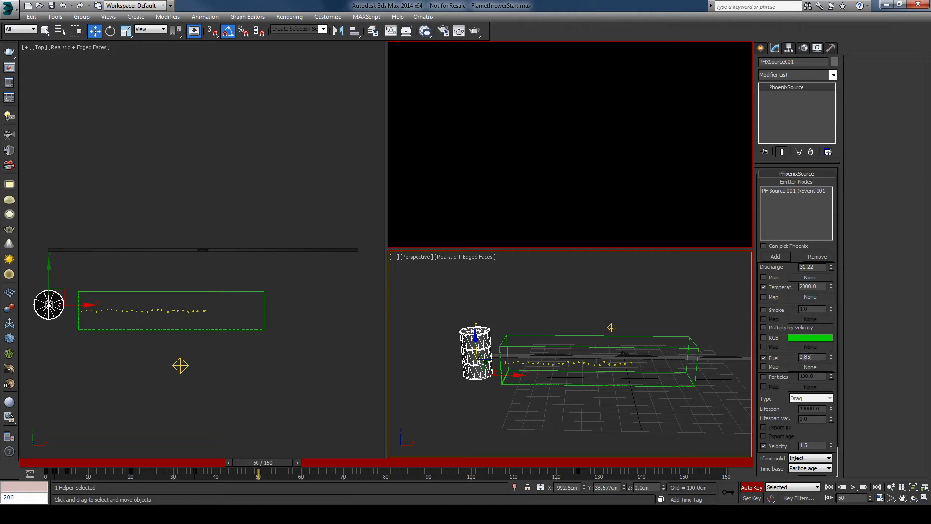
pyautogui.doubleClick(813, 356)
pyautogui.write('0.5')
pyautogui.press('Return')
pyautogui.click(805, 356)
pyautogui.click(816, 356)
# Step: Keyframe the PHXSource's Fuel at 0 on frame 70 and turn off automatic keyframing
pyautogui.moveTo(270, 464); pyautogui.dragTo(354, 463)
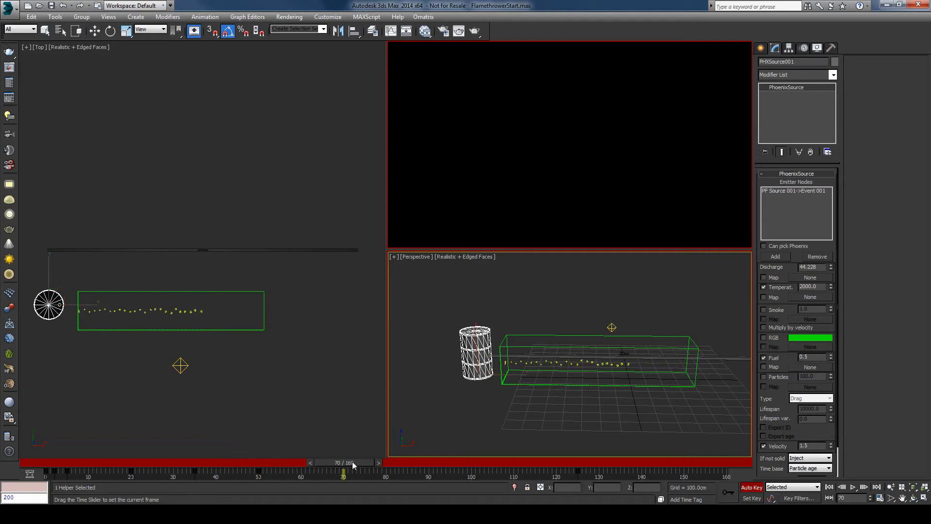
pyautogui.doubleClick(811, 357)
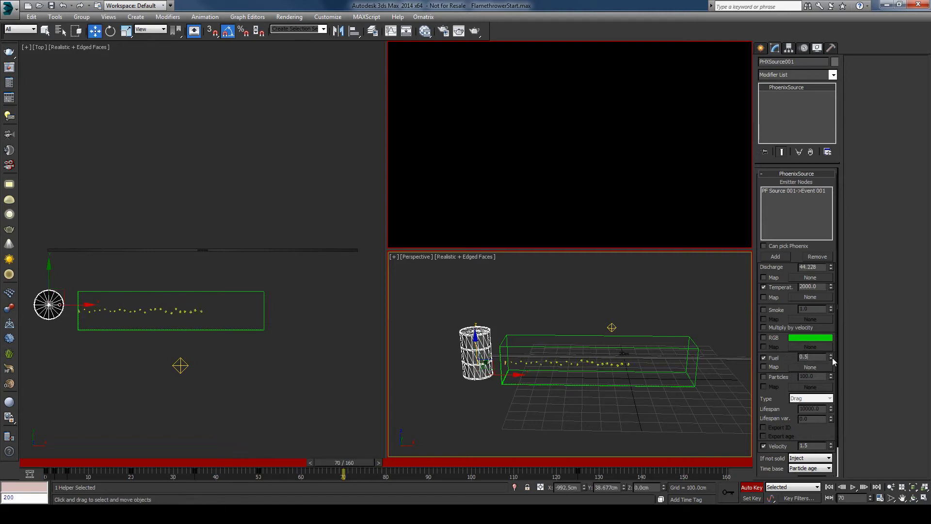
pyautogui.rightClick(831, 357)
pyautogui.click(751, 487)
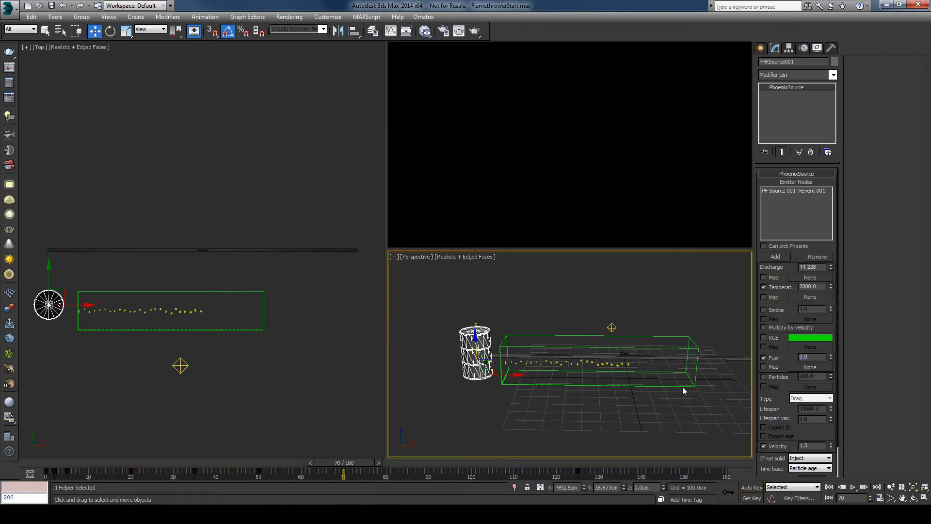
# Step: Rerun the PhoenixFD simulation through frame 160 with the animated fuel and scrub the timeline to review it
pyautogui.click(57, 465)
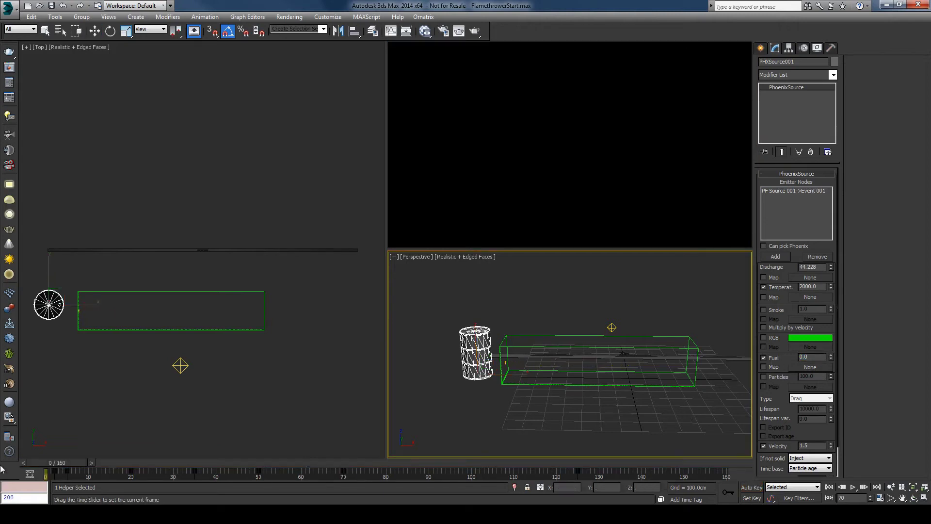
pyautogui.click(620, 383)
pyautogui.click(769, 183)
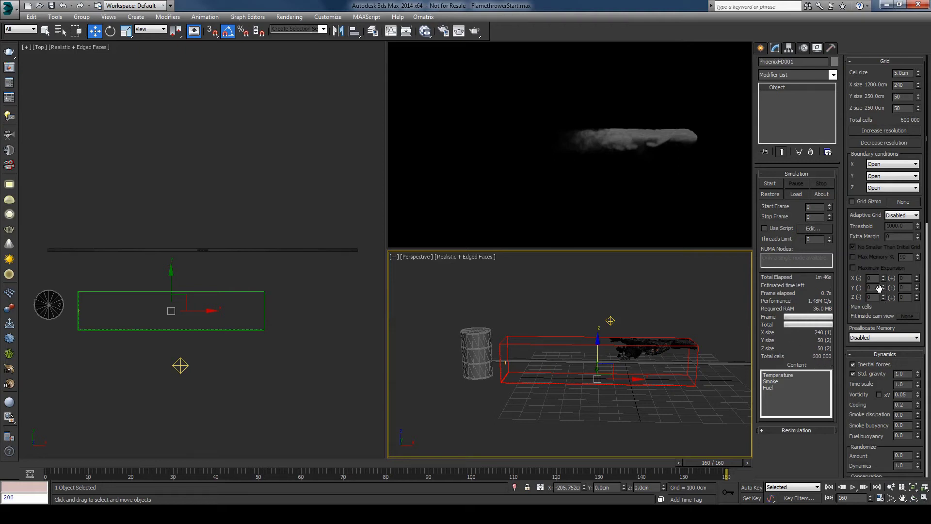
pyautogui.moveTo(56, 464); pyautogui.dragTo(457, 463)
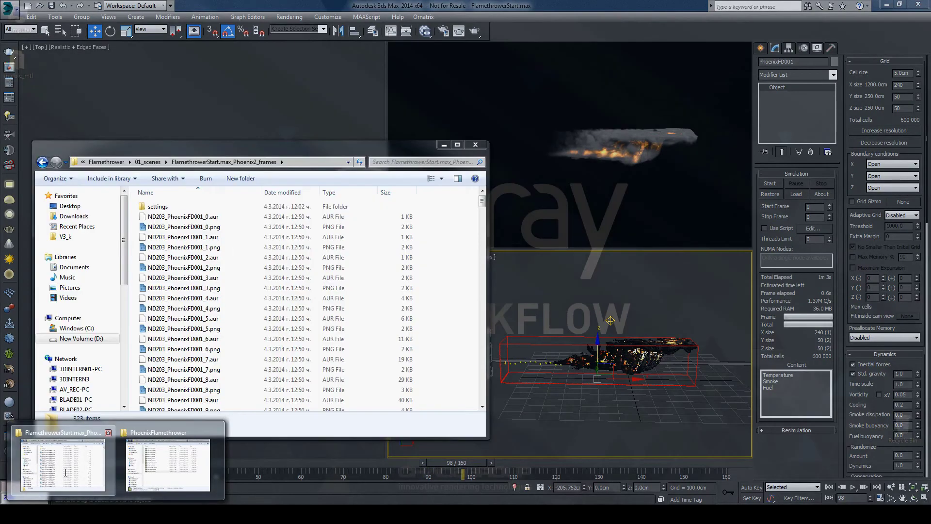
# Step: Switch to Windows Explorer and inspect the saved preview PNG images in the FlamethrowerStart.max_Phoenix2_frames folder
pyautogui.click(170, 459)
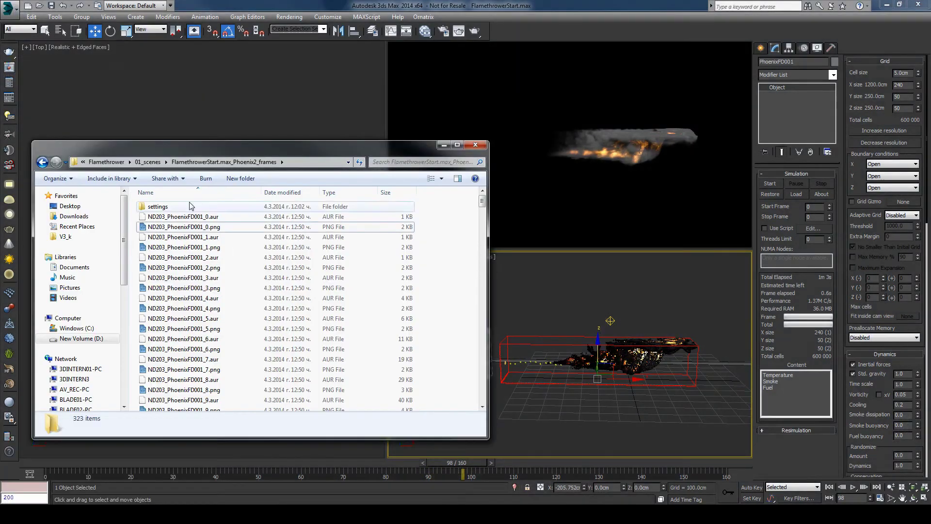
pyautogui.click(208, 227)
pyautogui.click(212, 247)
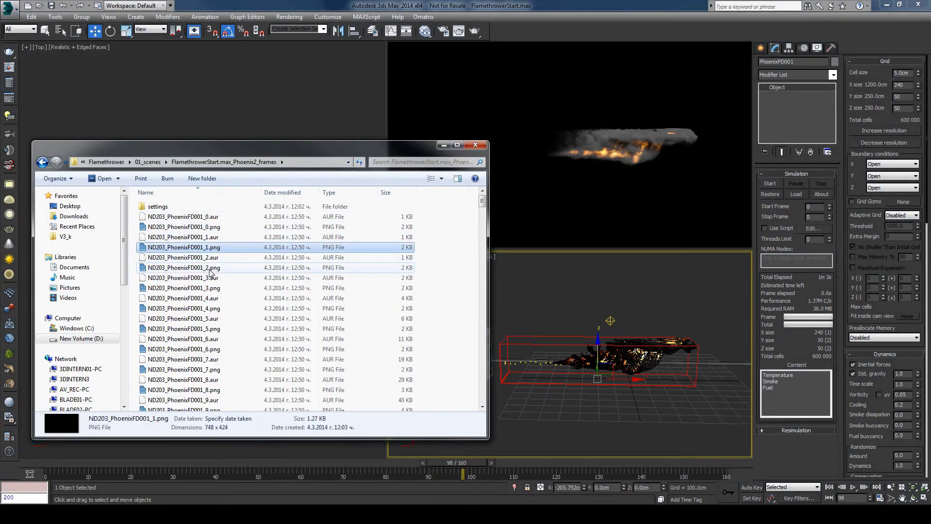
# Step: Open the ND203_PhoenixFD001 PNG sequence from the frames folder in Pdplayer and play it
pyautogui.click(211, 268)
pyautogui.click(215, 288)
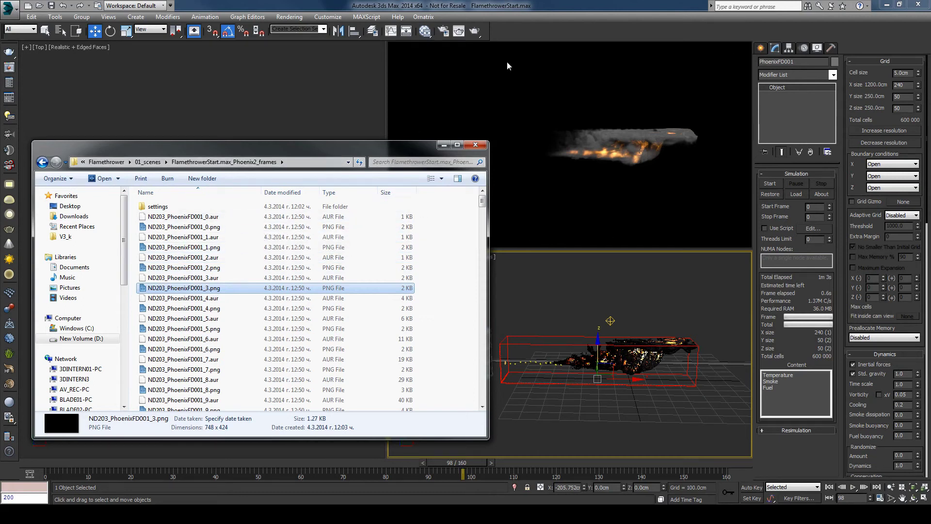
pyautogui.moveTo(403, 153); pyautogui.dragTo(401, 162)
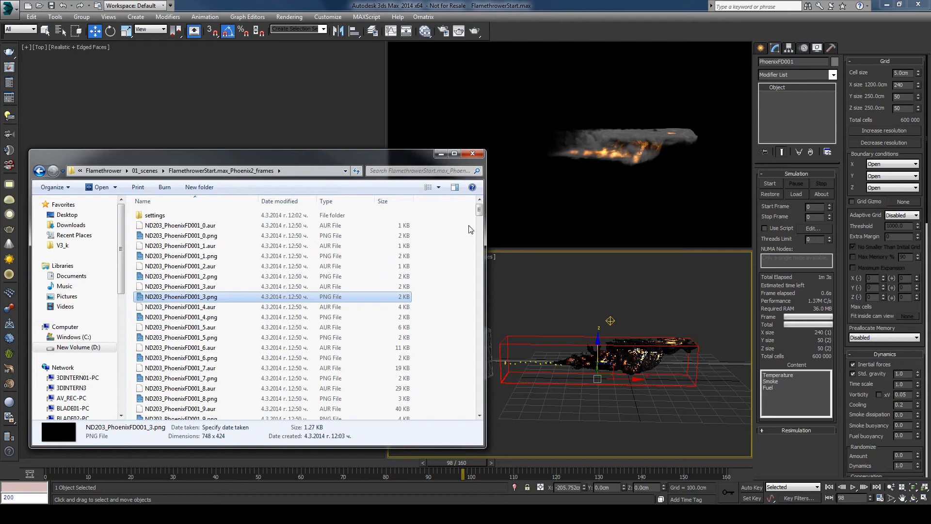
pyautogui.doubleClick(185, 236)
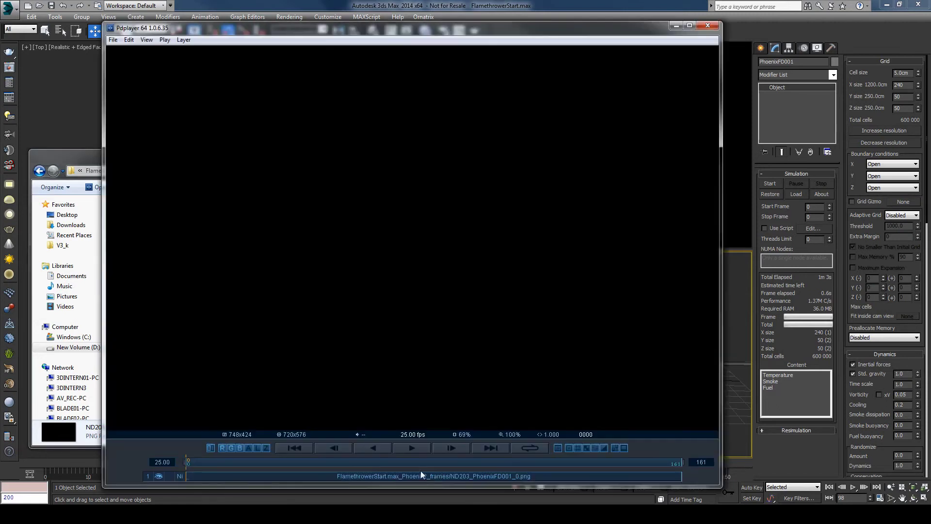
pyautogui.click(417, 447)
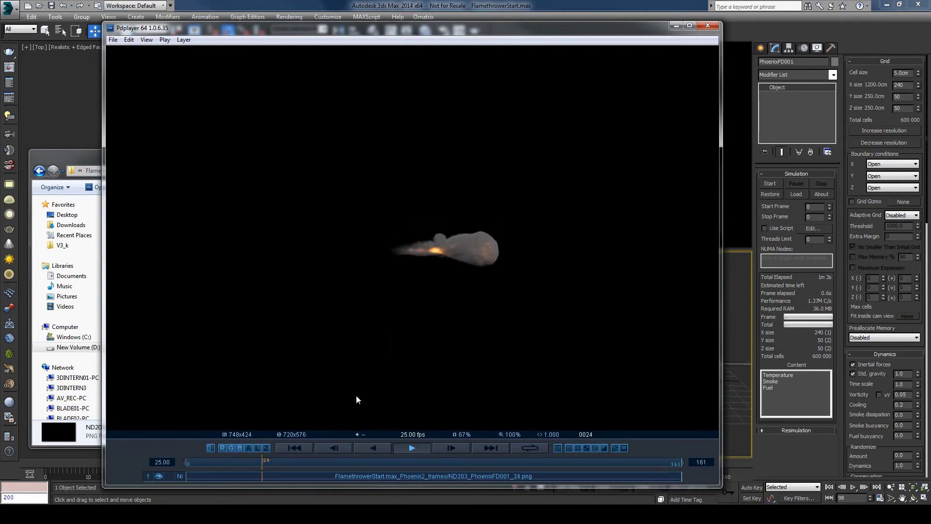
# Step: Replay the preview sequence from frame 12, then minimize the player and folder windows to return to 3ds Max
pyautogui.click(223, 462)
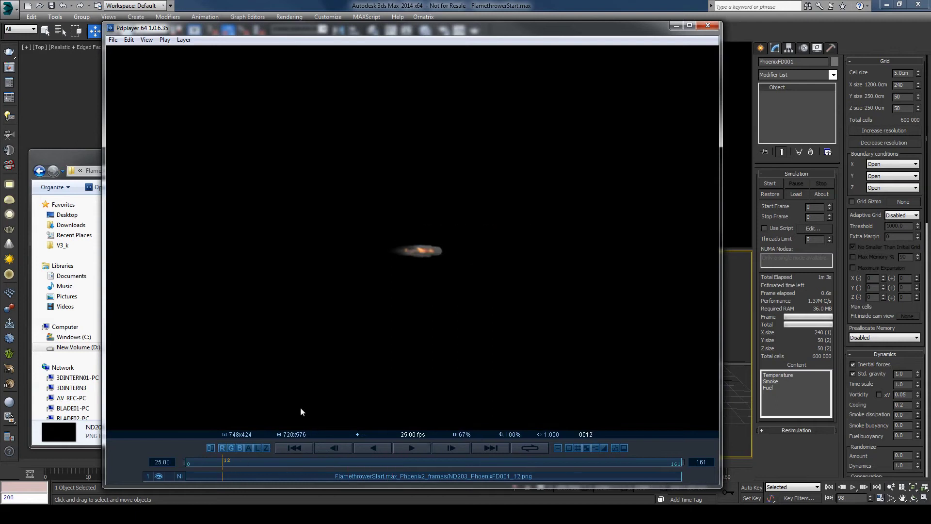
pyautogui.click(400, 447)
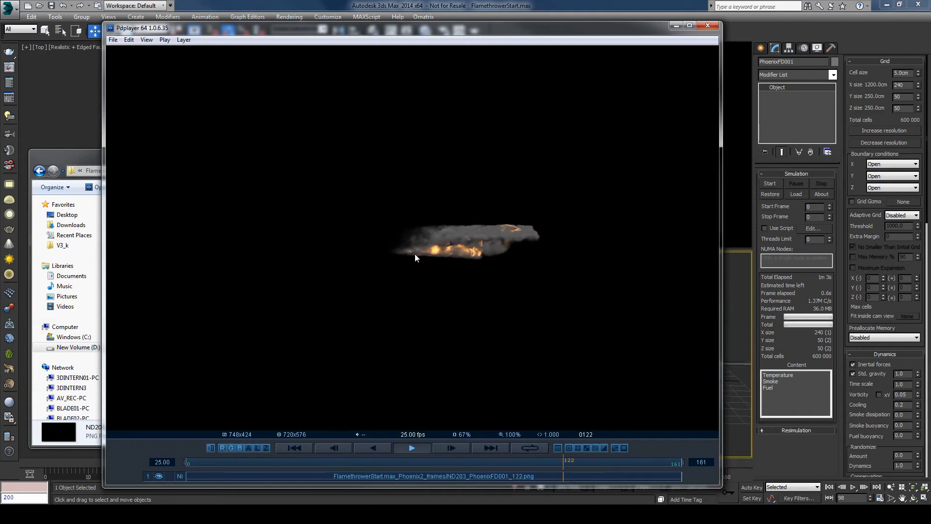
pyautogui.moveTo(414, 252)
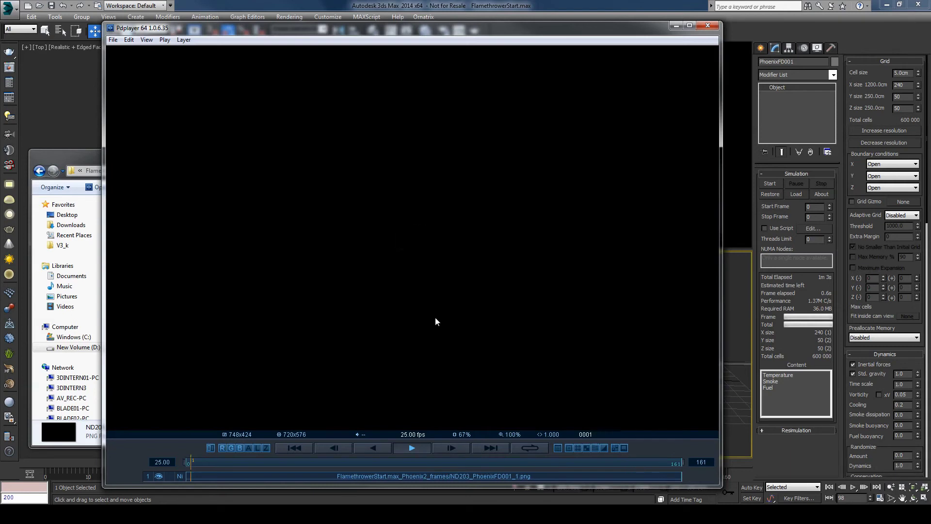
pyautogui.moveTo(433, 340)
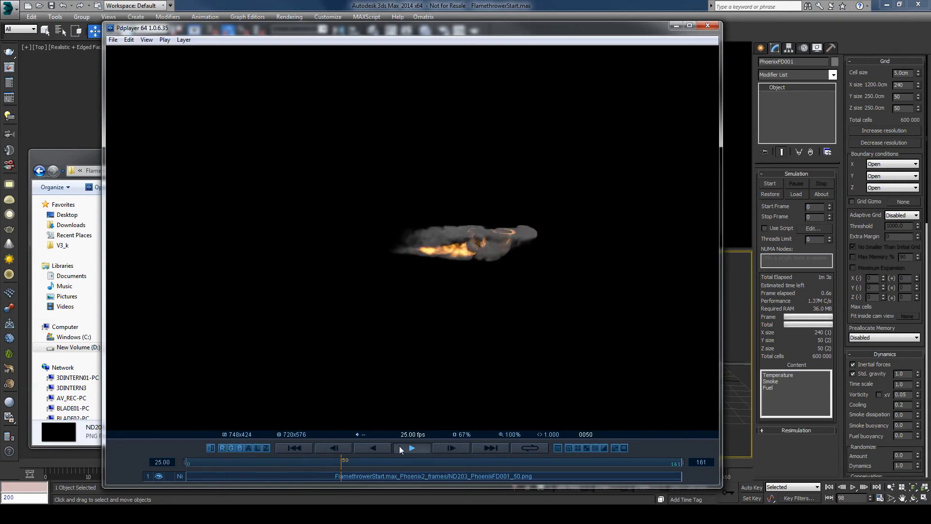
pyautogui.click(676, 26)
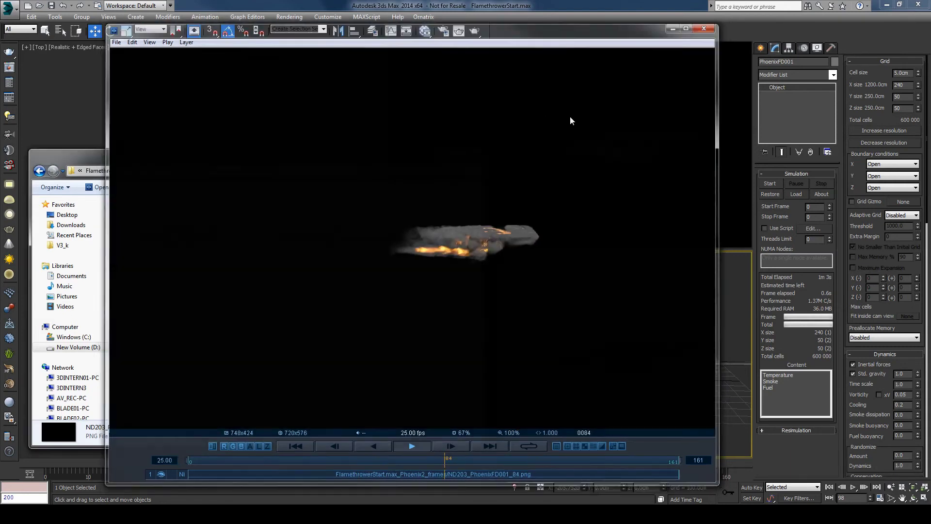
pyautogui.click(439, 154)
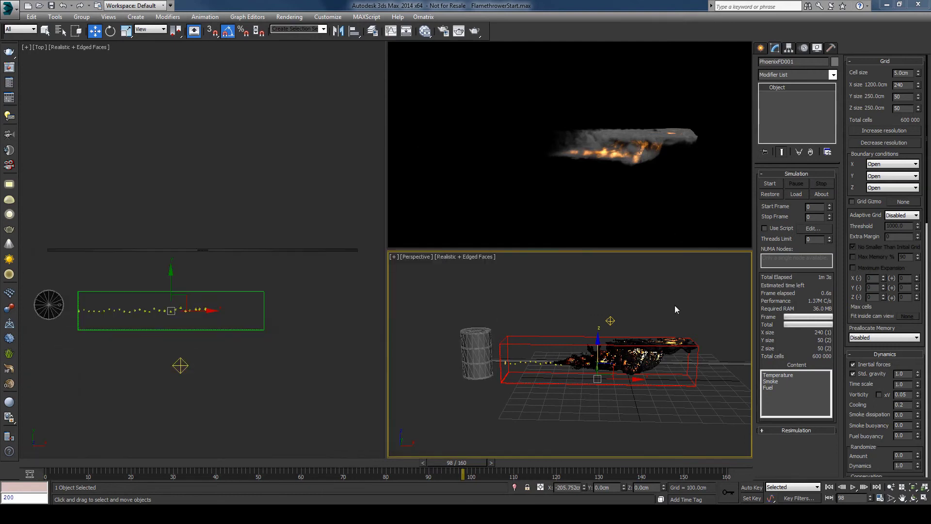
# Step: Select the long Distance box together with its text label and freeze both objects
pyautogui.keyDown('alt'); pyautogui.moveTo(681, 320); pyautogui.dragTo(671, 323, button='middle'); pyautogui.keyUp('alt')
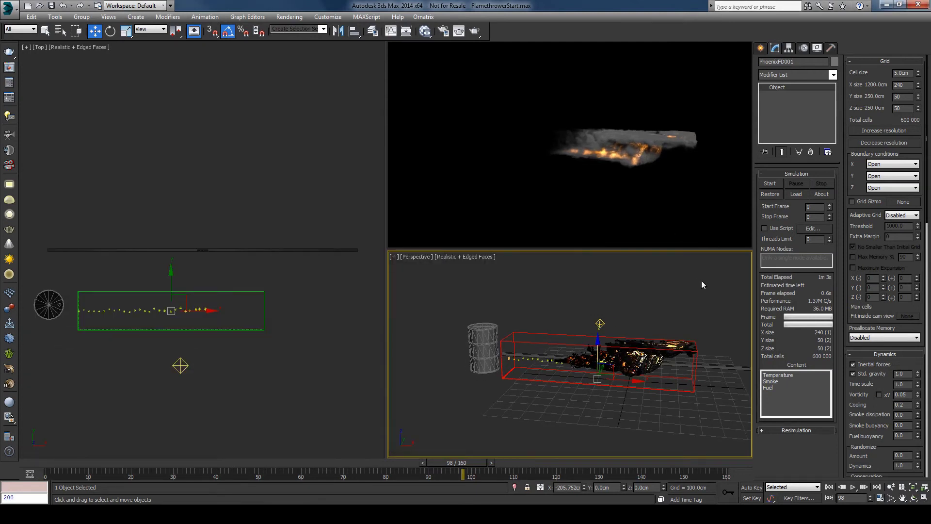
pyautogui.click(514, 409)
pyautogui.scroll(5, 519, 380)
pyautogui.moveTo(520, 380); pyautogui.dragTo(585, 335, button='middle')
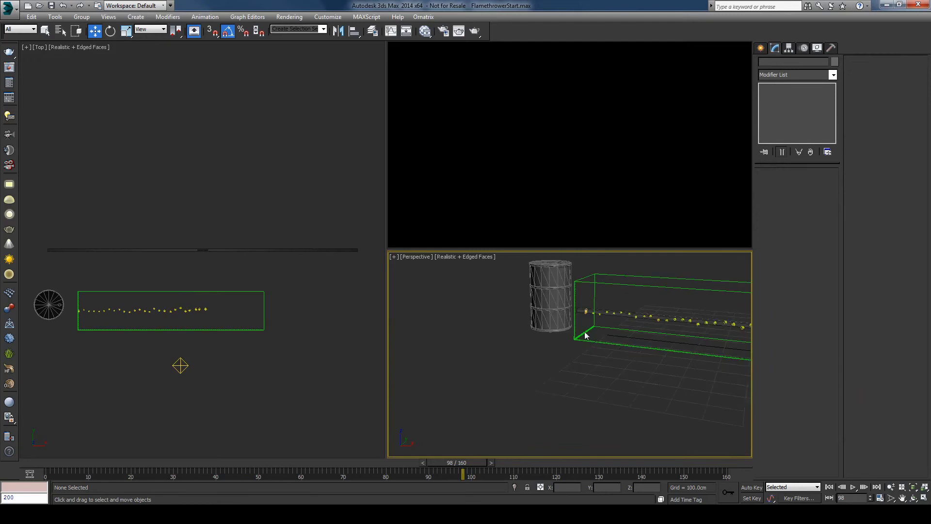
pyautogui.click(584, 312)
pyautogui.keyDown('alt'); pyautogui.moveTo(607, 325); pyautogui.dragTo(629, 339, button='middle'); pyautogui.keyUp('alt')
pyautogui.click(587, 301)
pyautogui.click(640, 296)
pyautogui.click(641, 296)
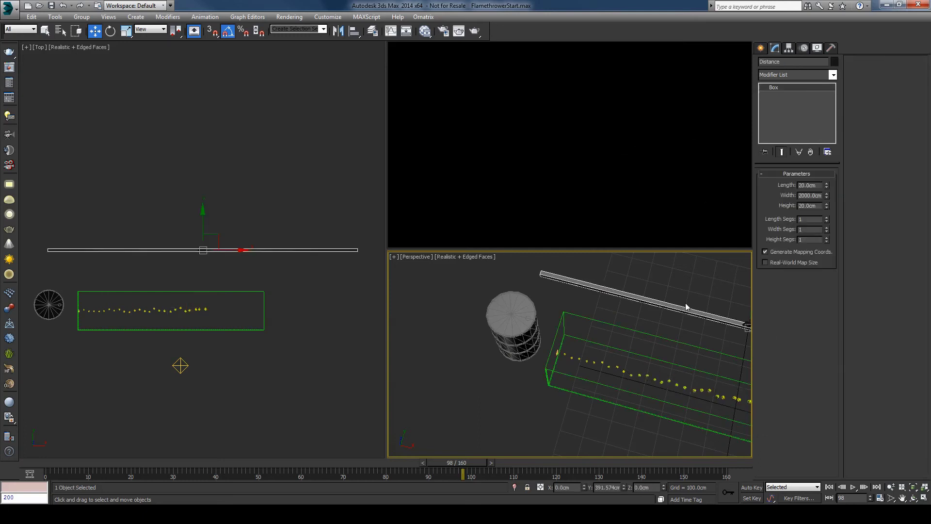
pyautogui.keyDown('alt'); pyautogui.moveTo(641, 297); pyautogui.dragTo(646, 313, button='middle'); pyautogui.keyUp('alt')
pyautogui.keyDown('ctrl'); pyautogui.click(652, 339); pyautogui.keyUp('ctrl')
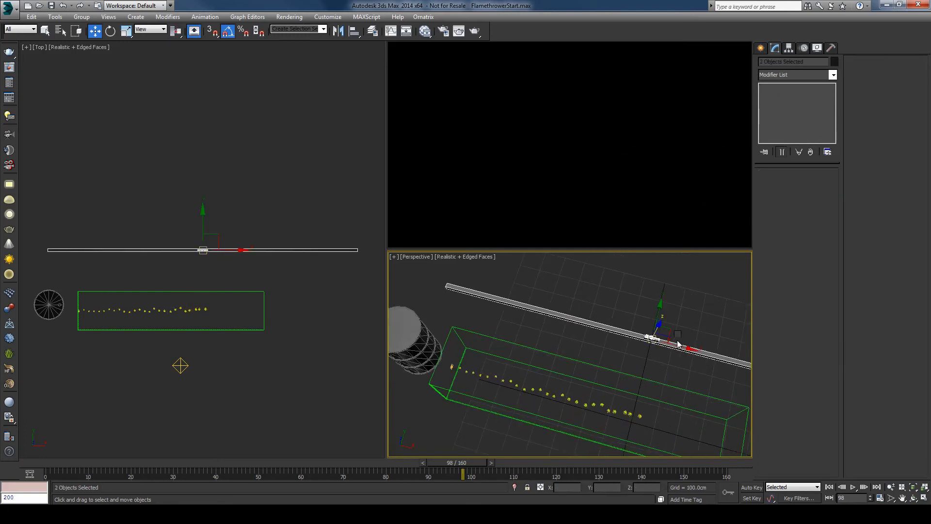
pyautogui.rightClick(674, 338)
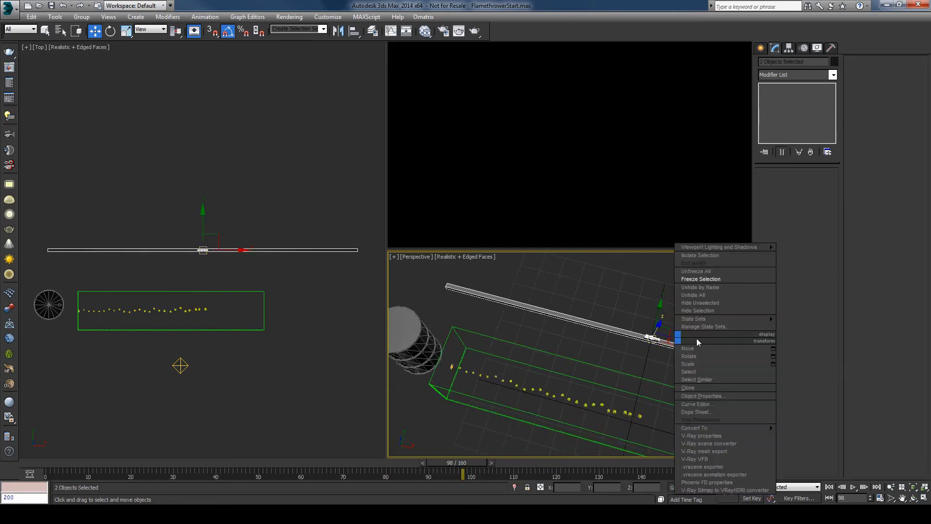
pyautogui.click(702, 279)
# Step: Select PF Source 001 for rotation and turn on automatic keyframing at frame 0
pyautogui.keyDown('alt'); pyautogui.moveTo(610, 324); pyautogui.dragTo(588, 307, button='middle'); pyautogui.keyUp('alt')
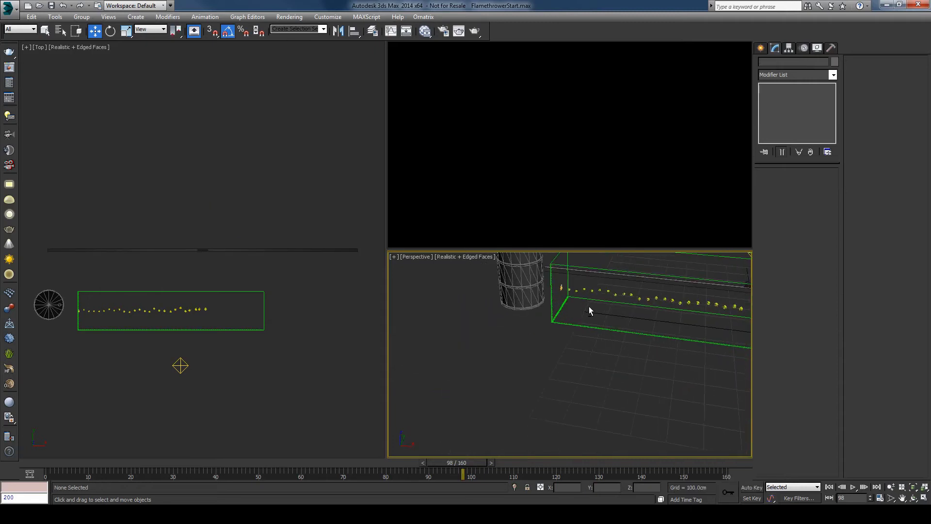
pyautogui.click(562, 287)
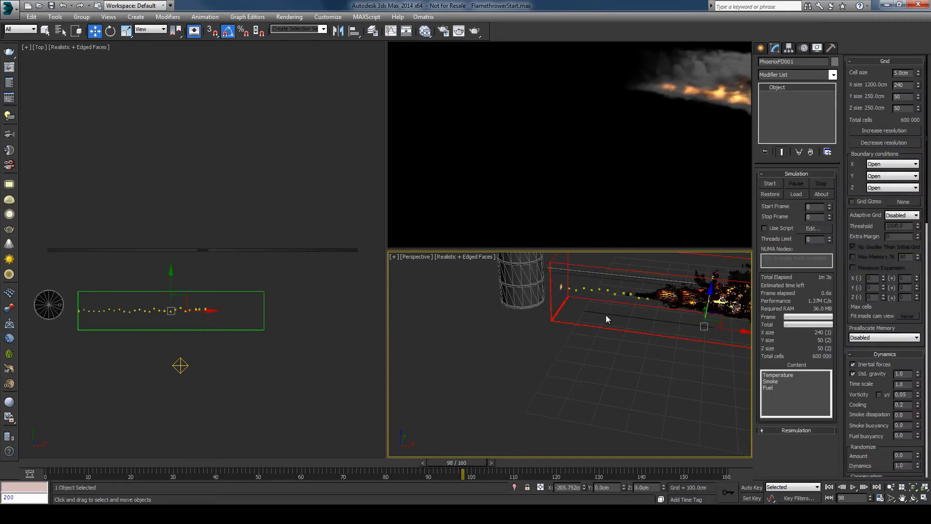
pyautogui.keyDown('alt'); pyautogui.moveTo(610, 306); pyautogui.dragTo(589, 361, button='middle'); pyautogui.keyUp('alt')
pyautogui.press('e')
pyautogui.moveTo(595, 362); pyautogui.dragTo(604, 360)
pyautogui.keyDown('alt'); pyautogui.moveTo(603, 360); pyautogui.dragTo(604, 360, button='middle'); pyautogui.keyUp('alt')
pyautogui.click(757, 489)
pyautogui.click(62, 464)
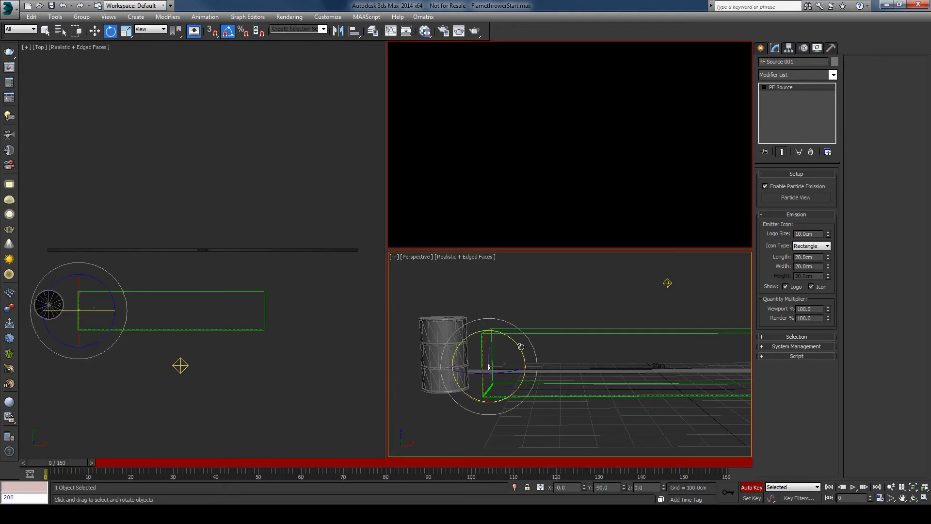
# Step: Keyframe the PF Source's Y rotation at -95 degrees on frame 20, working in the front view
pyautogui.moveTo(521, 347); pyautogui.dragTo(132, 432)
pyautogui.moveTo(60, 467); pyautogui.dragTo(132, 471)
pyautogui.press('e')
pyautogui.moveTo(527, 363); pyautogui.dragTo(526, 355)
pyautogui.press('f')
pyautogui.scroll(2, 537, 351)
pyautogui.scroll(2, 491, 344)
pyautogui.moveTo(469, 347)
pyautogui.mouseDown(button='middle')
pyautogui.moveTo(491, 345)
pyautogui.moveTo(481, 349)
pyautogui.mouseUp(button='middle')
pyautogui.scroll(2, 481, 348)
pyautogui.moveTo(437, 324); pyautogui.dragTo(519, 335, button='middle')
pyautogui.moveTo(520, 331); pyautogui.dragTo(520, 335)
pyautogui.moveTo(563, 348); pyautogui.dragTo(541, 369, button='middle')
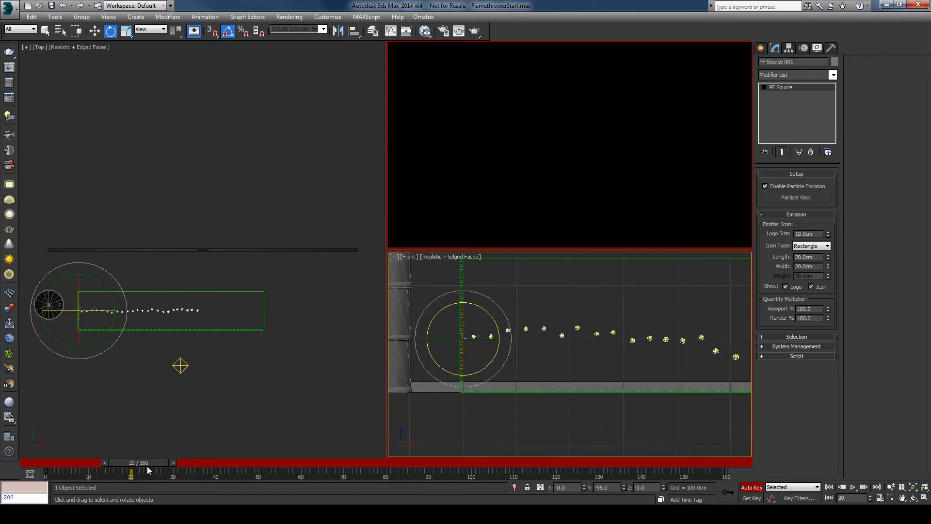
# Step: Keyframe the PF Source's Y rotation at -85 degrees on frame 50
pyautogui.moveTo(146, 465); pyautogui.dragTo(267, 475)
pyautogui.press('e')
pyautogui.moveTo(494, 357); pyautogui.dragTo(501, 369)
pyautogui.moveTo(527, 370); pyautogui.dragTo(578, 359, button='middle')
# Step: Keyframe the PF Source's Y rotation at -90 degrees on frame 100
pyautogui.moveTo(278, 469); pyautogui.dragTo(478, 478)
pyautogui.press('e')
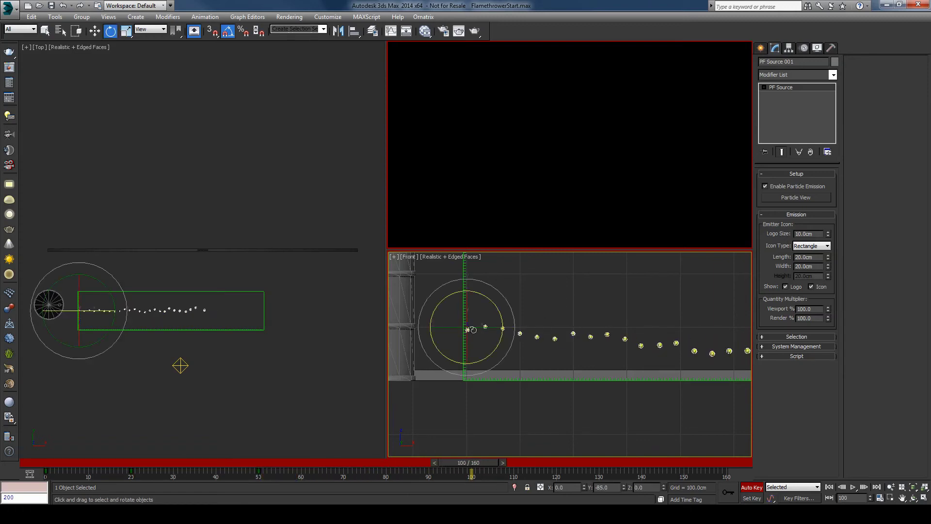
pyautogui.scroll(5, 458, 320)
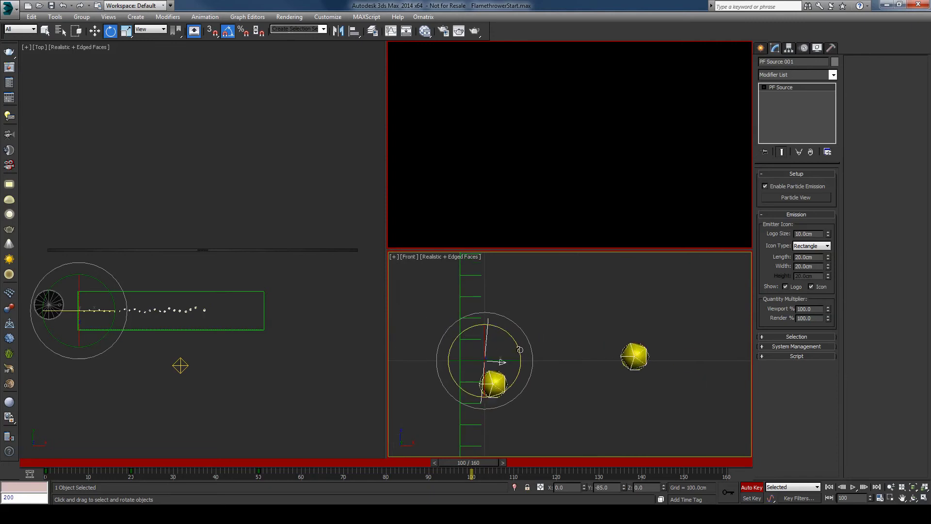
pyautogui.moveTo(520, 349); pyautogui.dragTo(520, 346)
# Step: Keyframe the PF Source tilted about 20 degrees downward on frame 160 and turn off automatic keyframing
pyautogui.moveTo(478, 463); pyautogui.dragTo(727, 471)
pyautogui.press('e')
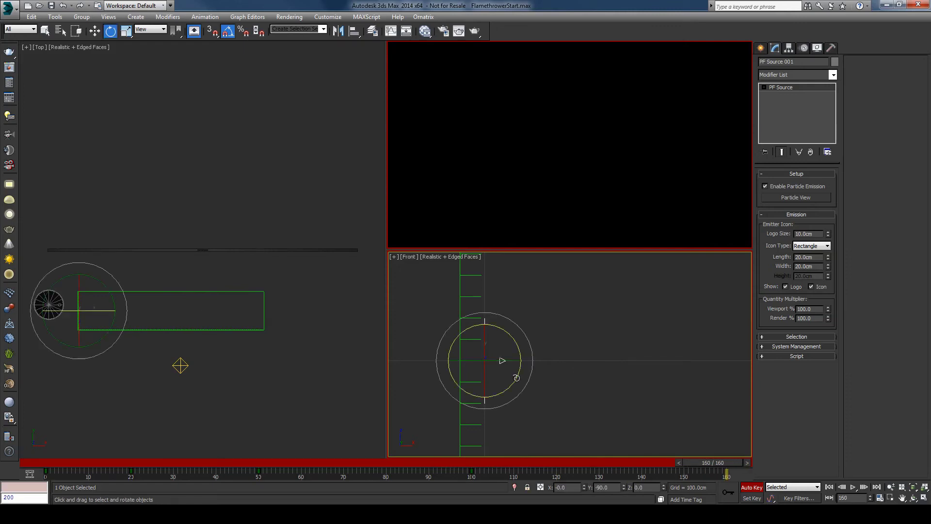
pyautogui.moveTo(517, 378); pyautogui.dragTo(513, 391)
pyautogui.press('w')
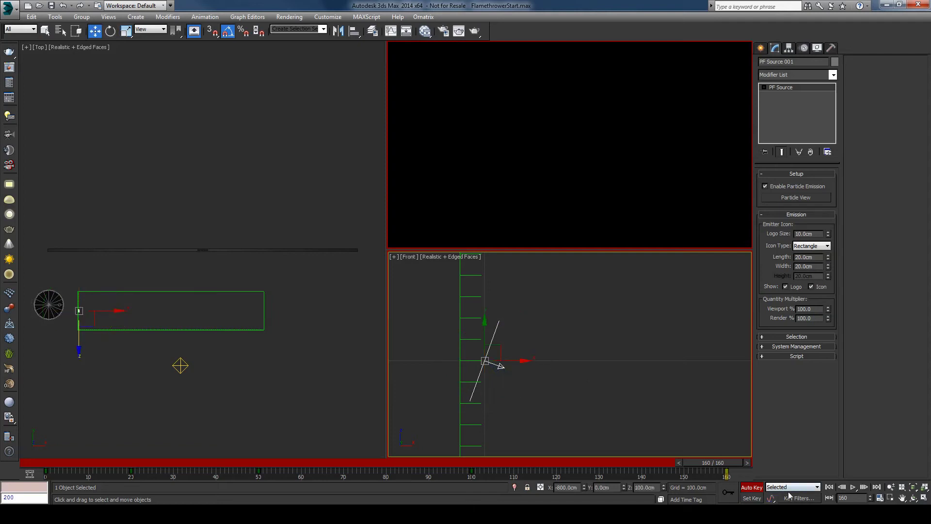
pyautogui.click(751, 487)
# Step: Scrub the timeline to examine the swinging particle stream in orthographic and front views, especially where it meets the ground
pyautogui.keyDown('alt'); pyautogui.moveTo(571, 374); pyautogui.dragTo(644, 410, button='middle'); pyautogui.keyUp('alt')
pyautogui.scroll(4, 645, 409)
pyautogui.moveTo(72, 463); pyautogui.dragTo(701, 465)
pyautogui.press('w')
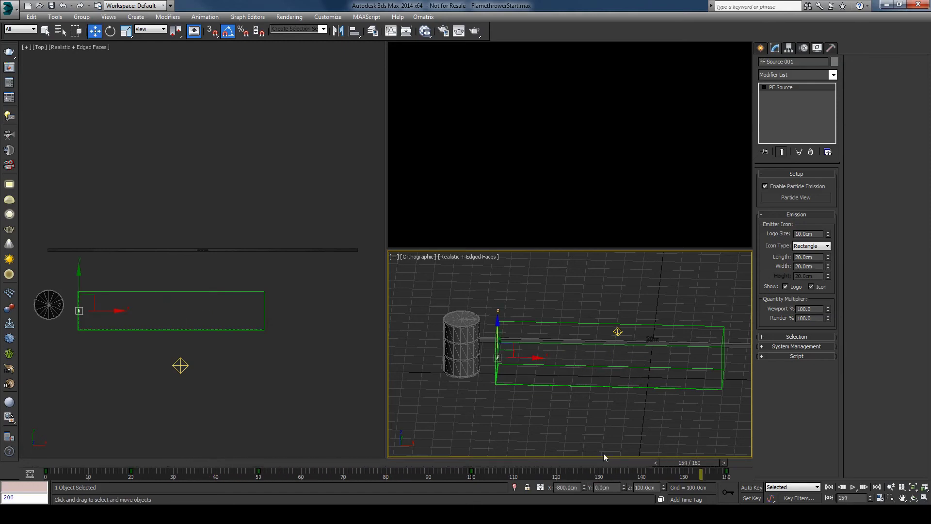
pyautogui.moveTo(358, 460); pyautogui.dragTo(121, 466)
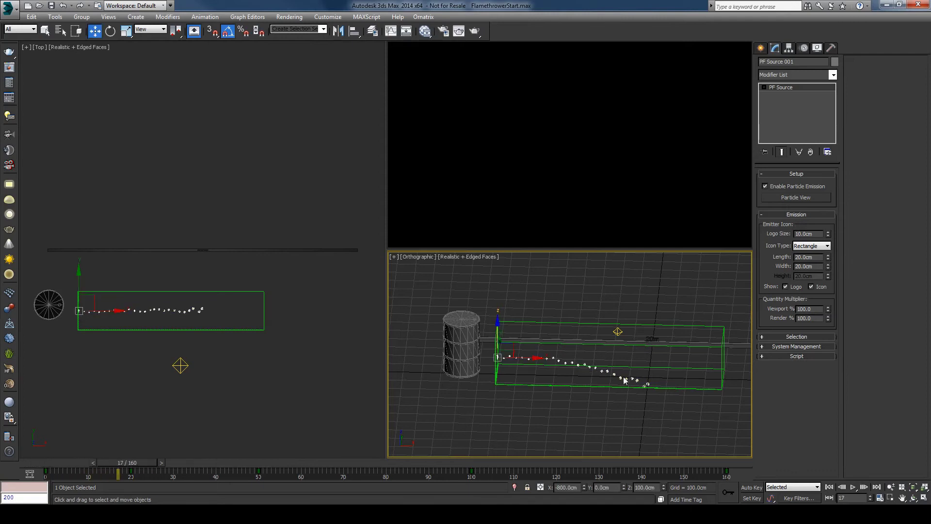
pyautogui.press('f')
pyautogui.scroll(-6, 621, 380)
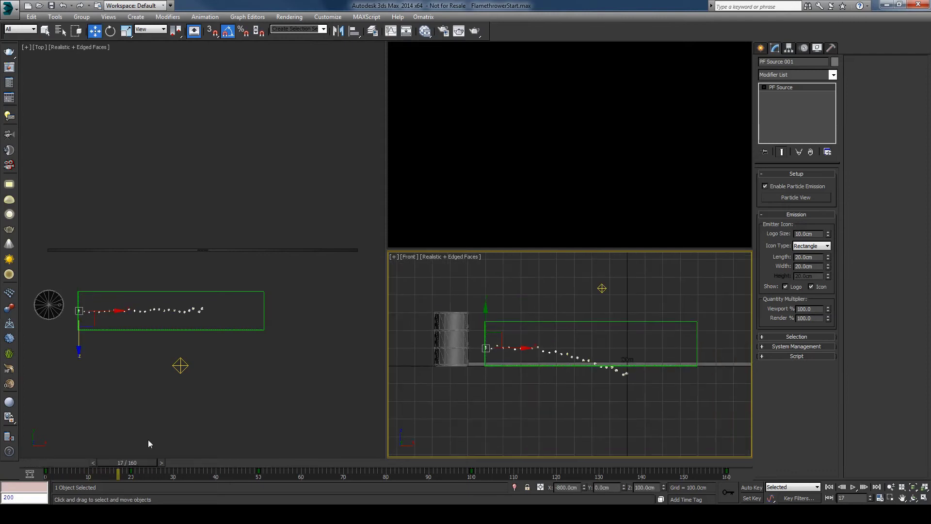
pyautogui.moveTo(124, 467)
pyautogui.mouseDown()
pyautogui.moveTo(64, 464)
pyautogui.moveTo(177, 466)
pyautogui.moveTo(106, 465)
pyautogui.moveTo(119, 466)
pyautogui.mouseUp()
pyautogui.press('w')
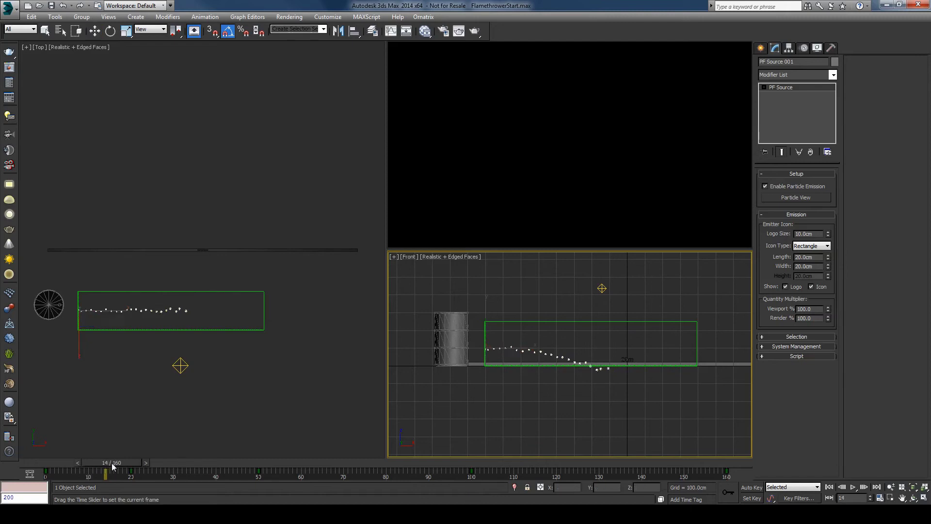
pyautogui.moveTo(97, 465); pyautogui.dragTo(120, 465)
pyautogui.keyDown('alt'); pyautogui.moveTo(518, 360); pyautogui.dragTo(638, 358, button='middle'); pyautogui.keyUp('alt')
# Step: Create a Deflector space warp about 1667 by 1199 cm on the ground beneath the barrel and particle stream
pyautogui.click(761, 48)
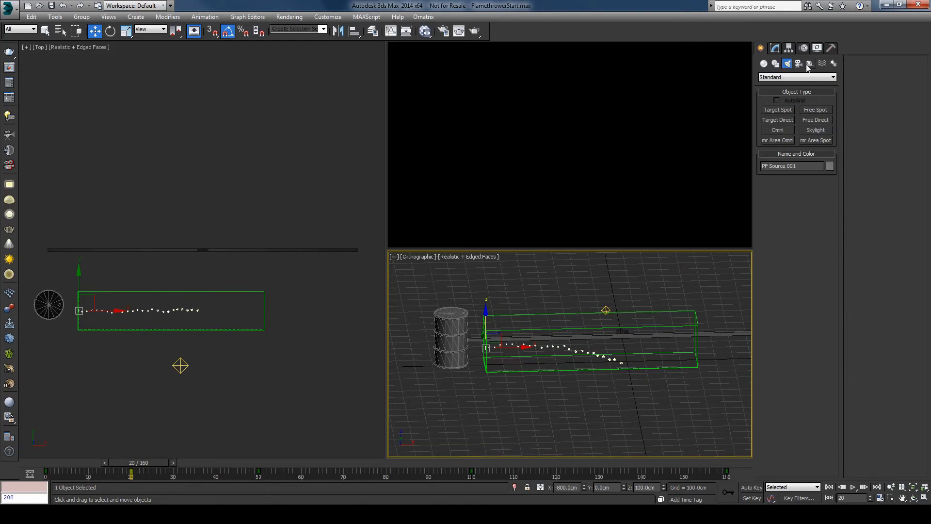
pyautogui.click(822, 64)
pyautogui.click(796, 77)
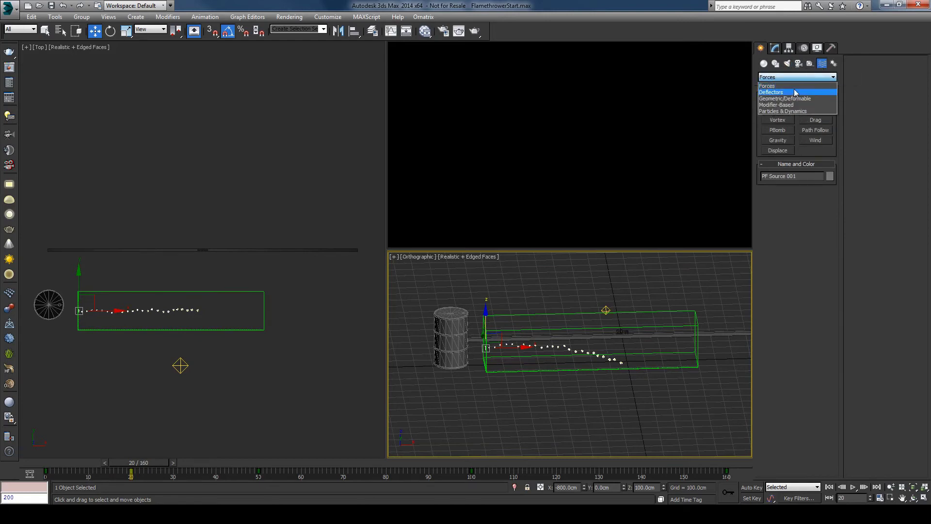
pyautogui.click(796, 92)
pyautogui.click(814, 131)
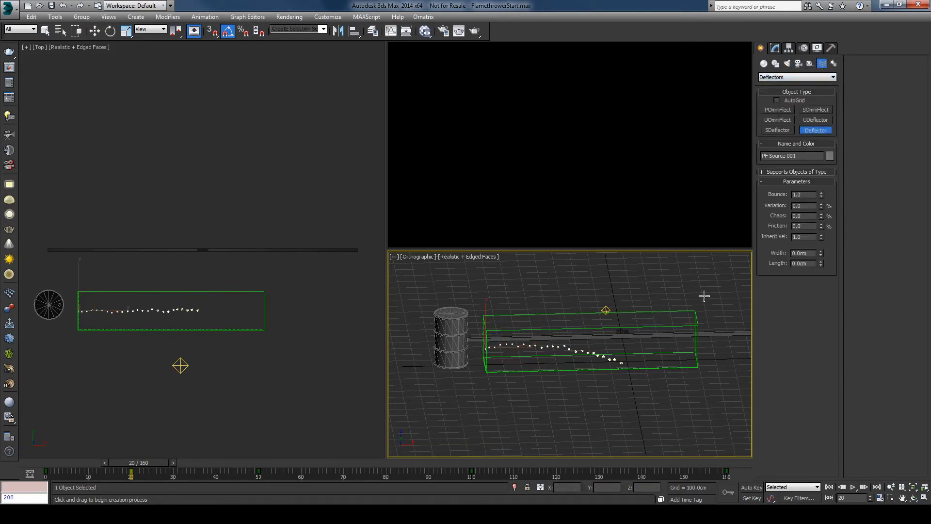
pyautogui.moveTo(706, 321); pyautogui.dragTo(427, 399)
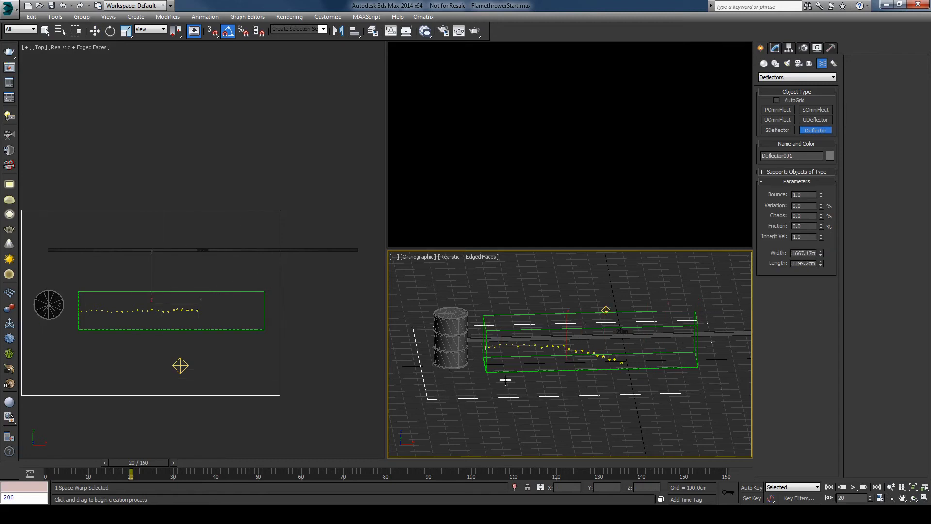
pyautogui.keyDown('alt'); pyautogui.moveTo(505, 380); pyautogui.dragTo(544, 368, button='middle'); pyautogui.keyUp('alt')
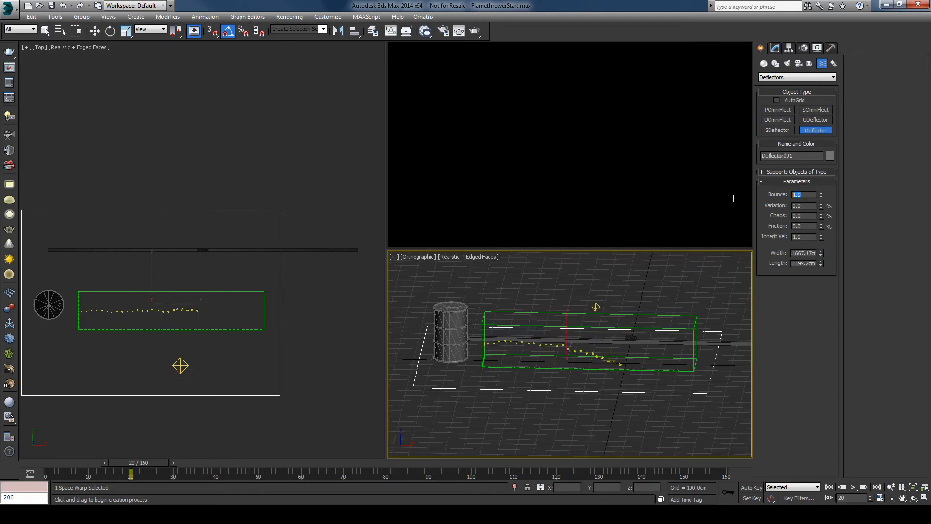
# Step: Append a Collision test below Scale 001 in Event 001 of the particle flow
pyautogui.press('6')
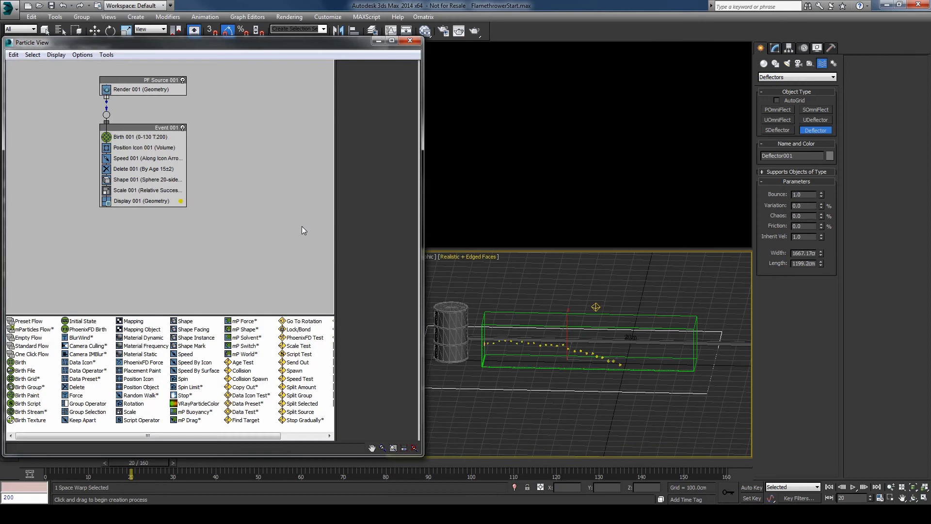
pyautogui.click(157, 190)
pyautogui.rightClick(158, 190)
pyautogui.moveTo(206, 208)
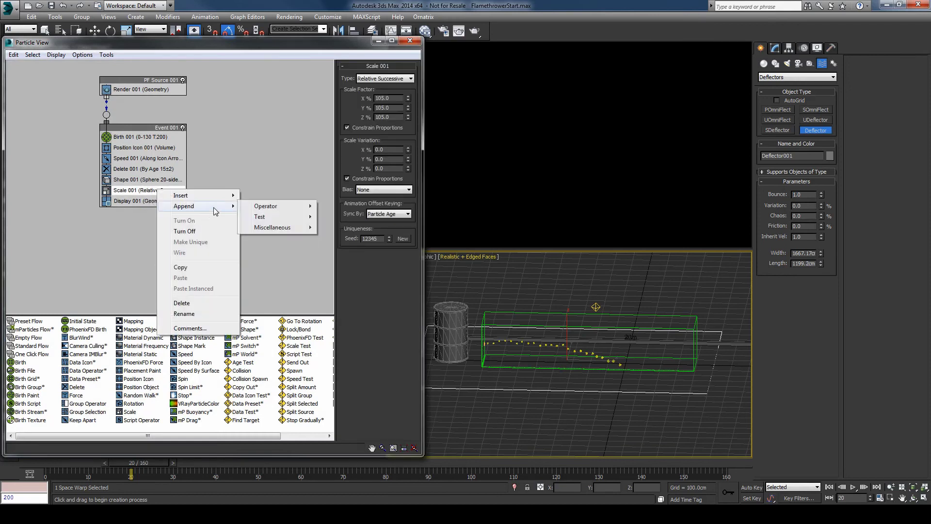
pyautogui.moveTo(267, 219)
pyautogui.click(367, 235)
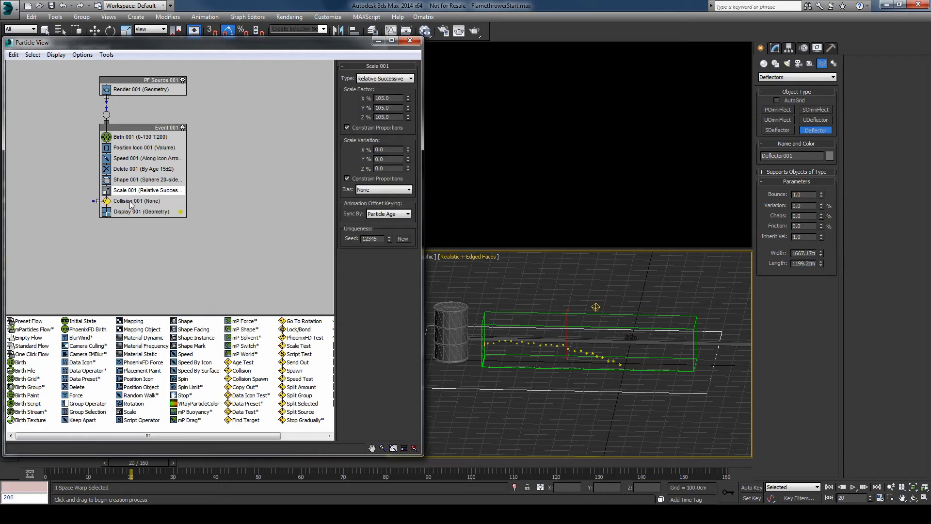
# Step: Assign Deflector001 to the Collision 001 test and scrub the timeline to check the particles against the ground
pyautogui.click(140, 196)
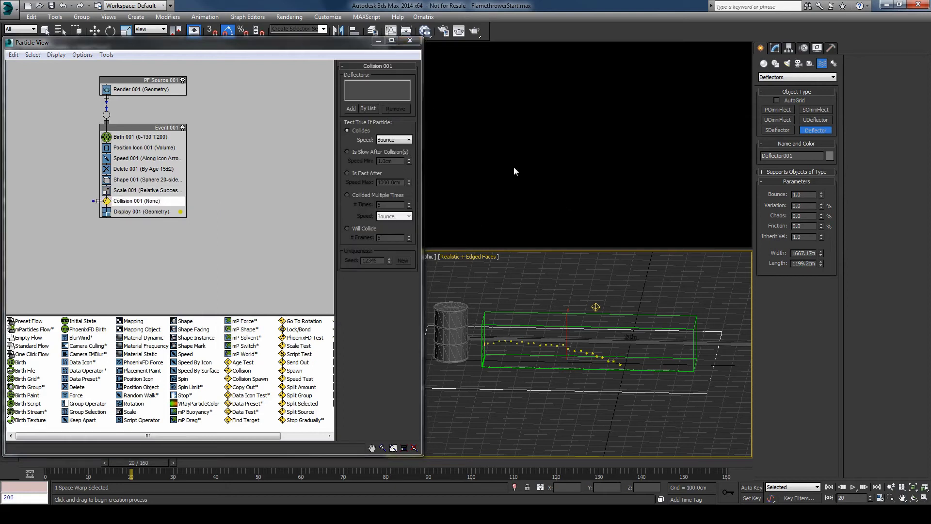
pyautogui.click(368, 108)
pyautogui.doubleClick(511, 198)
pyautogui.moveTo(75, 464); pyautogui.dragTo(128, 463)
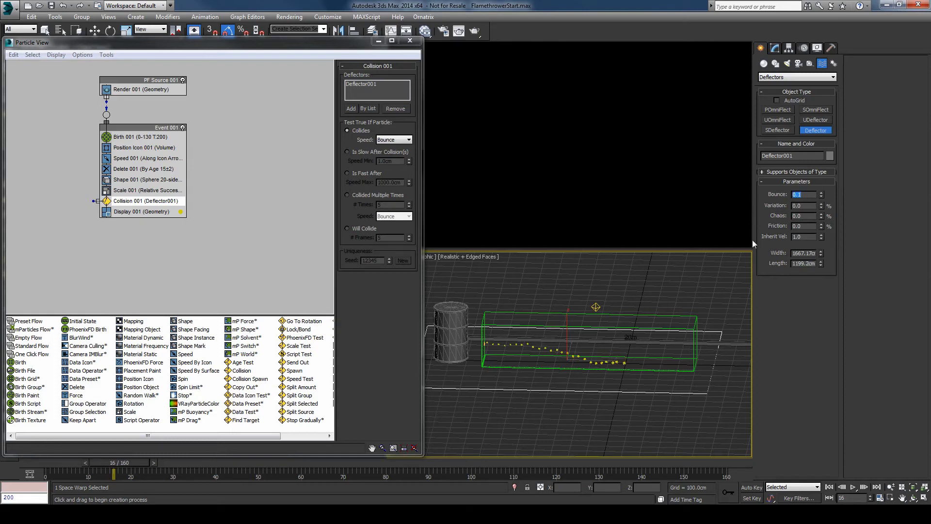
# Step: Set the deflector's Bounce to 0.1, Variation to 16% and Friction to 17%, and scrub to check the stream
pyautogui.moveTo(821, 207); pyautogui.dragTo(823, 172)
pyautogui.moveTo(820, 227); pyautogui.dragTo(820, 216)
pyautogui.moveTo(114, 462); pyautogui.dragTo(190, 464)
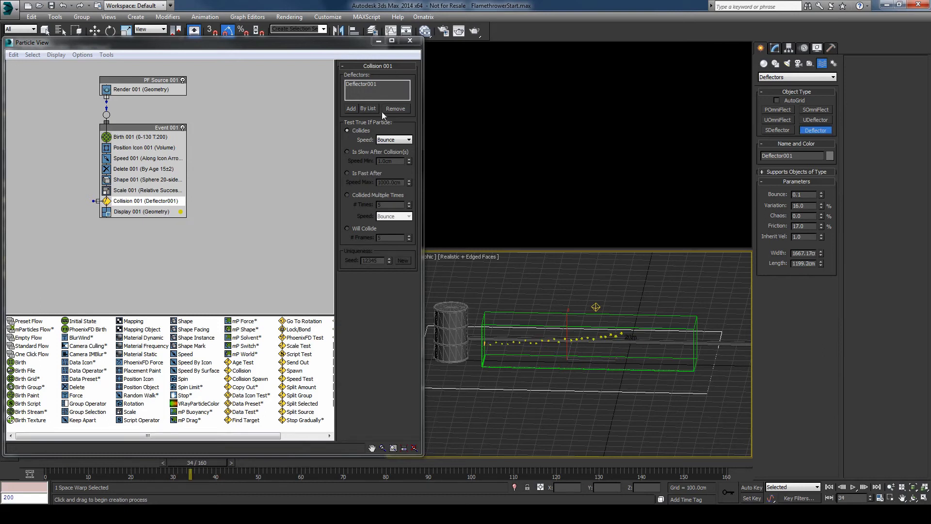
# Step: Set Collision 001 to test for particles that collided multiple times, with 5 times and Speed set to Stop
pyautogui.click(357, 195)
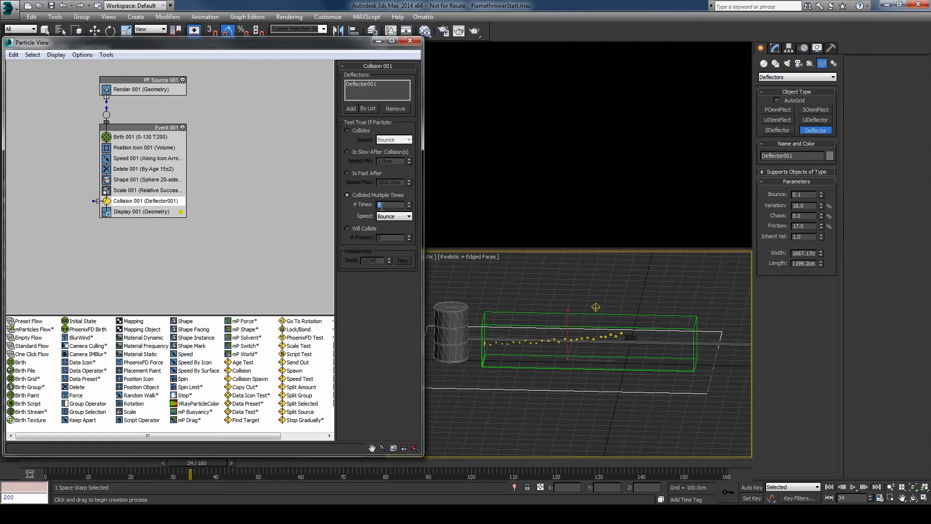
pyautogui.click(387, 217)
pyautogui.click(387, 238)
pyautogui.moveTo(83, 466); pyautogui.dragTo(343, 463)
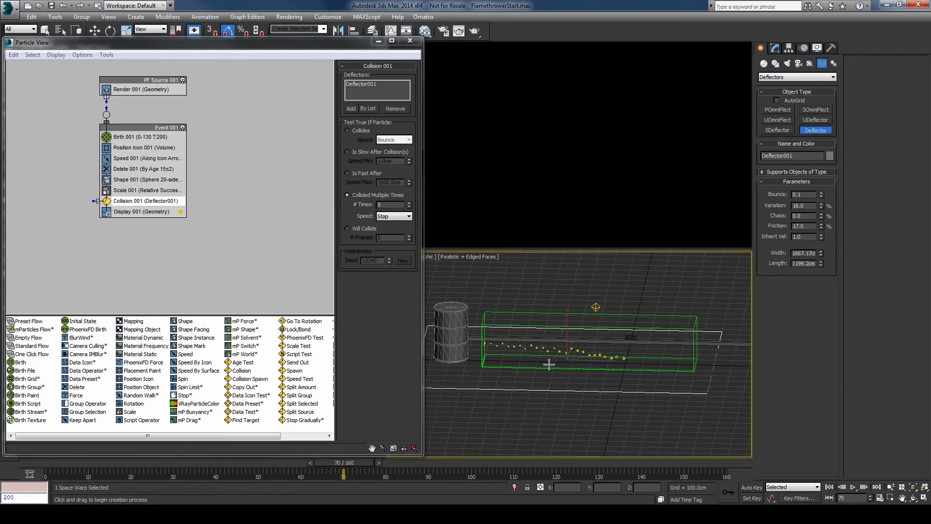
pyautogui.doubleClick(386, 204)
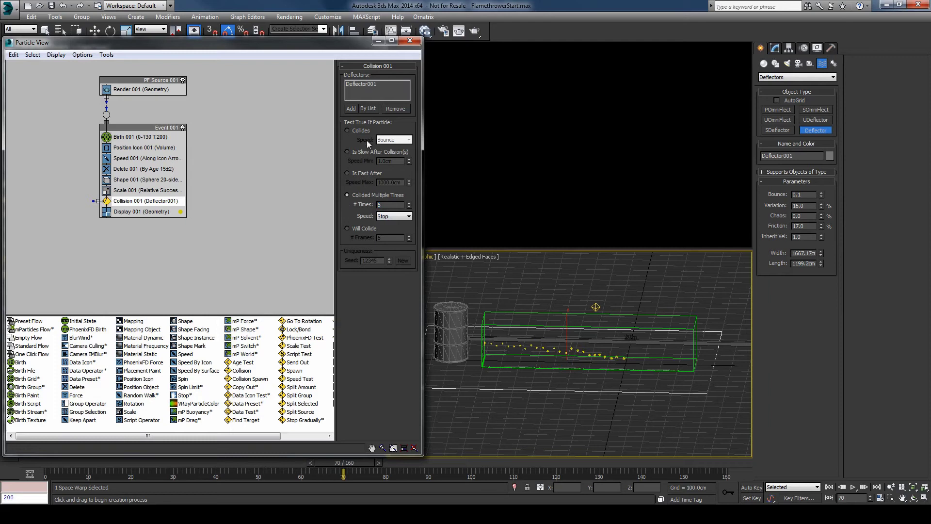
pyautogui.click(293, 132)
# Step: Close the particle flow editor, select the PhoenixFD simulator box around the stream and show its parameters
pyautogui.click(410, 40)
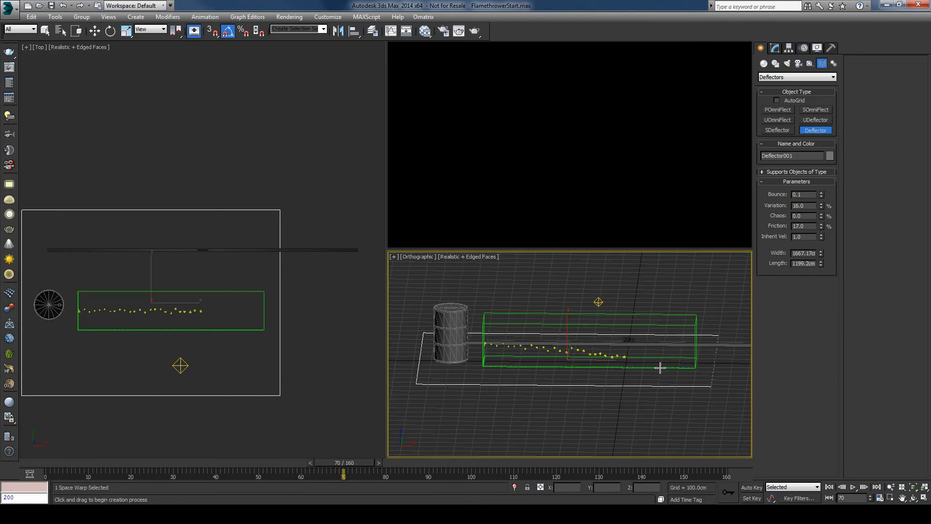
pyautogui.press('w')
pyautogui.keyDown('alt'); pyautogui.moveTo(660, 367); pyautogui.dragTo(663, 377, button='middle'); pyautogui.keyUp('alt')
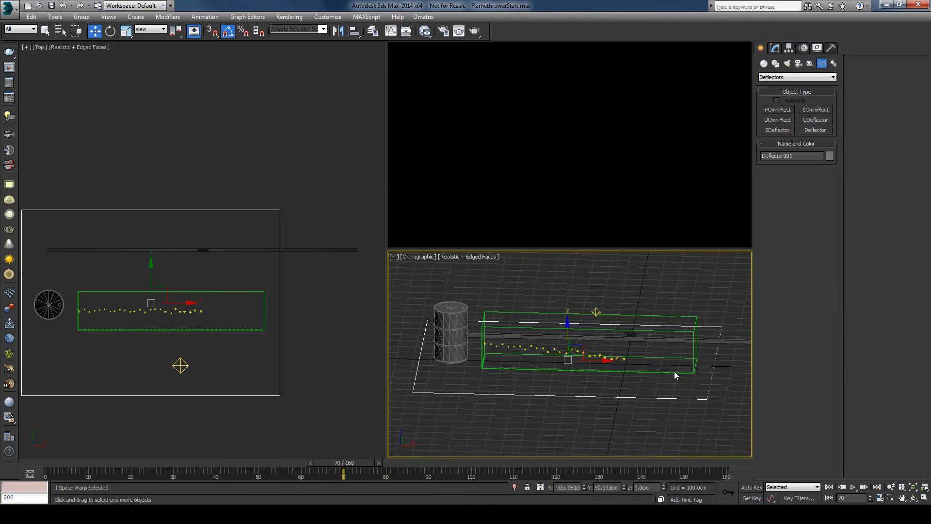
pyautogui.click(674, 372)
pyautogui.click(773, 50)
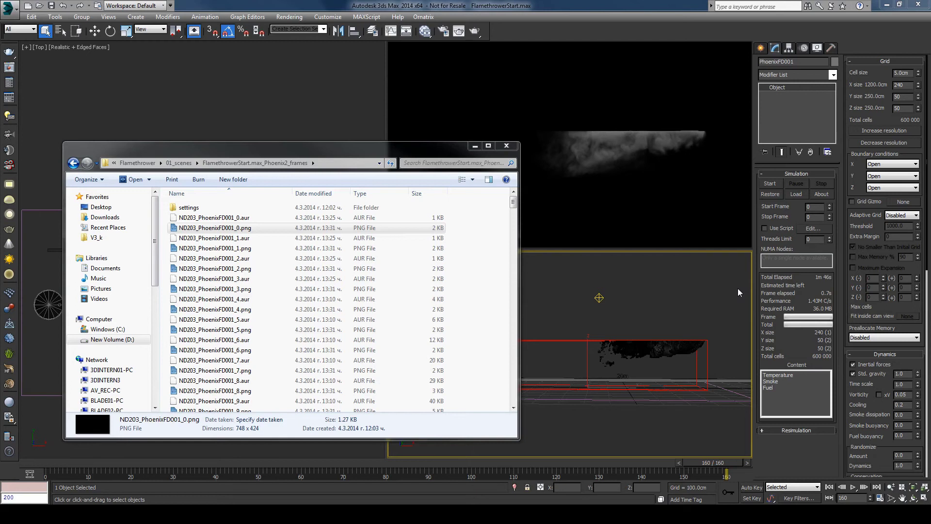
# Step: Play the simulation's preview frame sequence from ND203_PhoenixFD001_0.png in Pdplayer to review the fire, and close the player
pyautogui.doubleClick(214, 228)
pyautogui.click(409, 443)
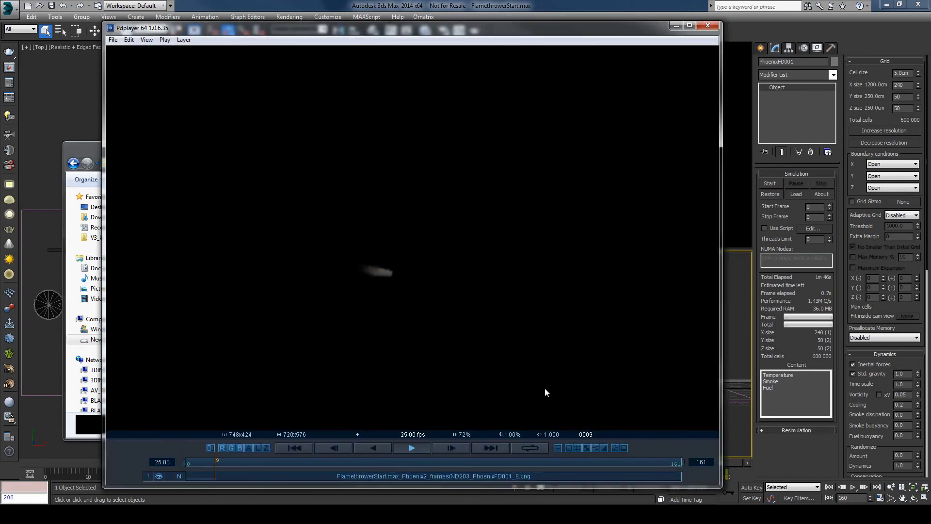
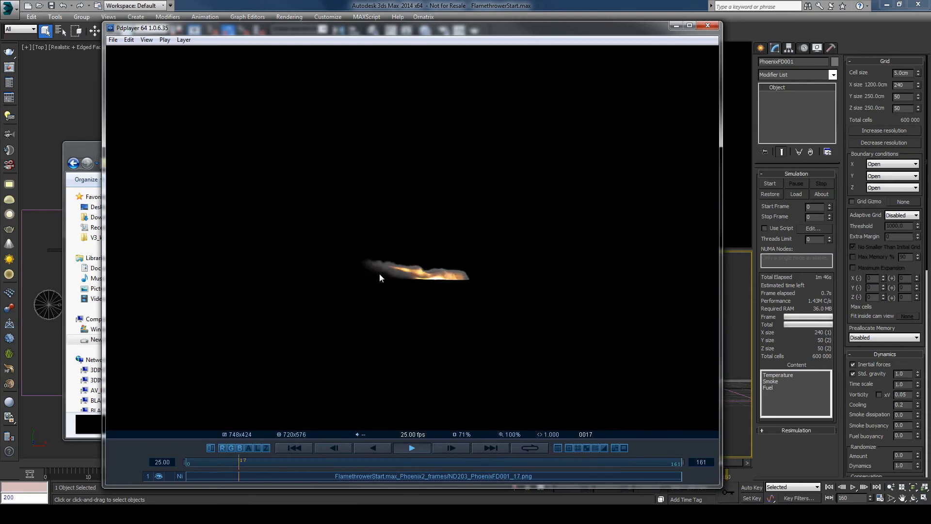
pyautogui.click(413, 451)
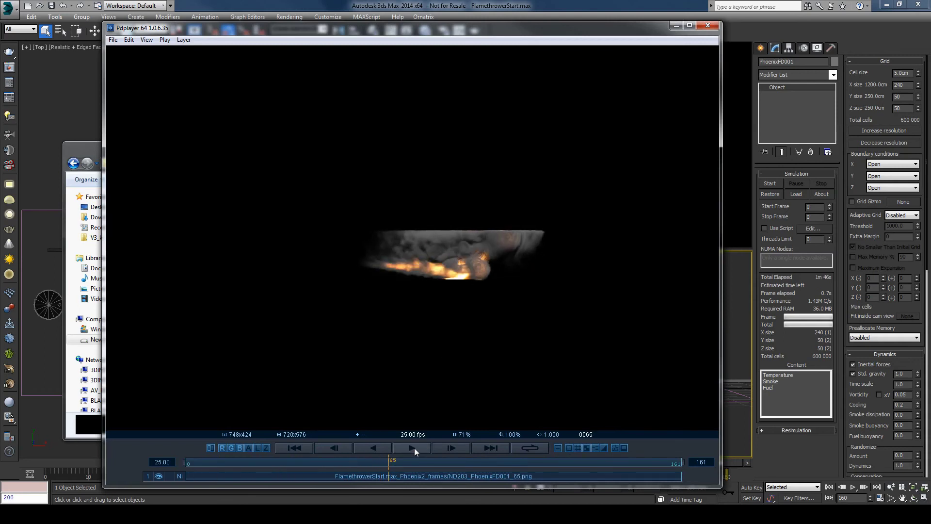
pyautogui.click(707, 25)
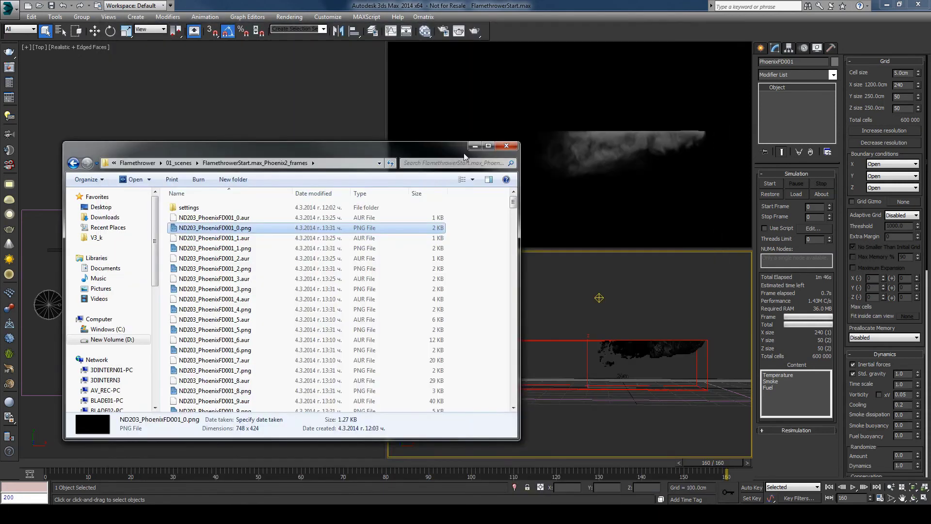
# Step: Set the Birth 001 particle amount to 5000 in the particle flow and close its editor
pyautogui.press('6')
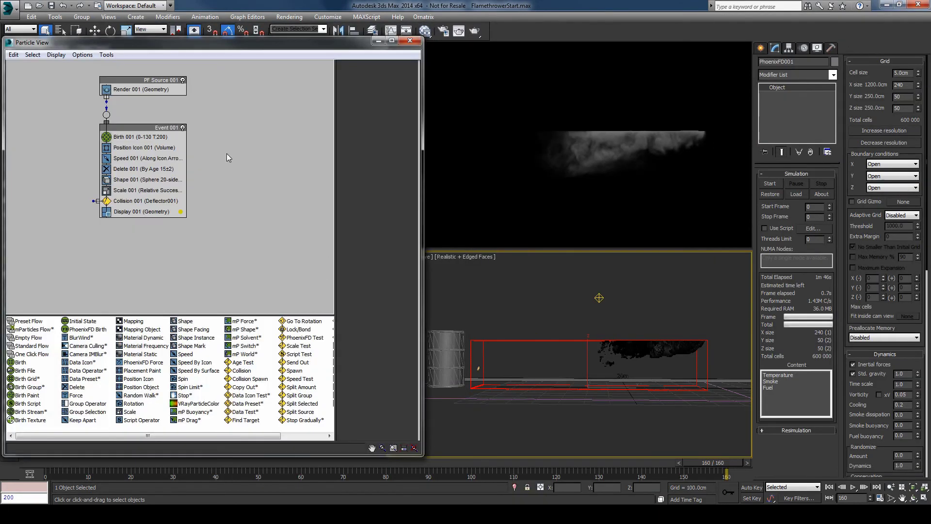
pyautogui.click(160, 137)
pyautogui.doubleClick(382, 101)
pyautogui.write('5000')
pyautogui.press('Return')
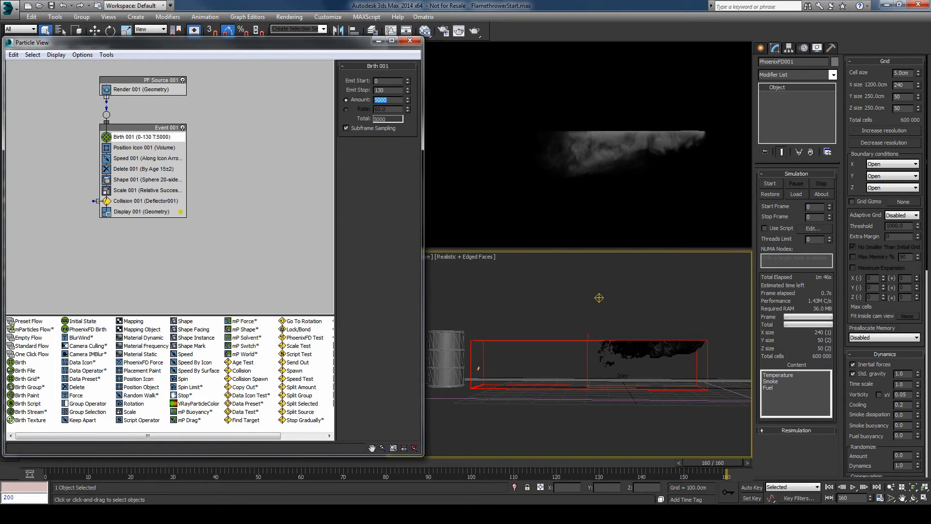
pyautogui.click(410, 41)
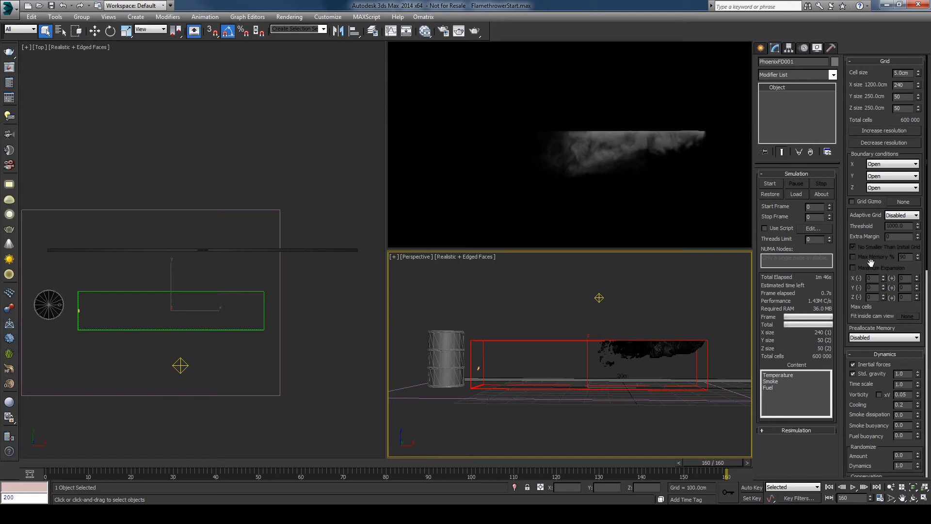
# Step: Set the fuel Energy of the PhoenixFD simulator to 20
pyautogui.scroll(-5, 873, 271)
pyautogui.scroll(-2, 879, 288)
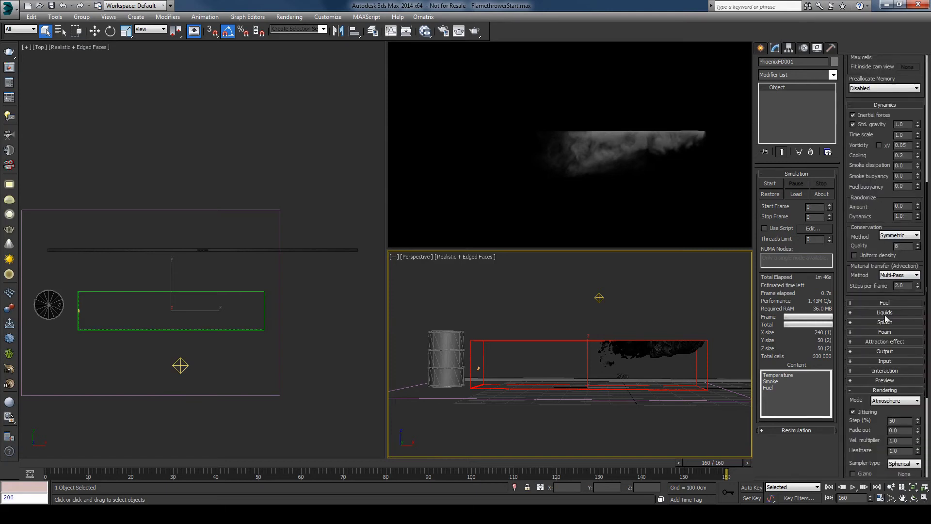
pyautogui.click(883, 303)
pyautogui.scroll(-1, 878, 325)
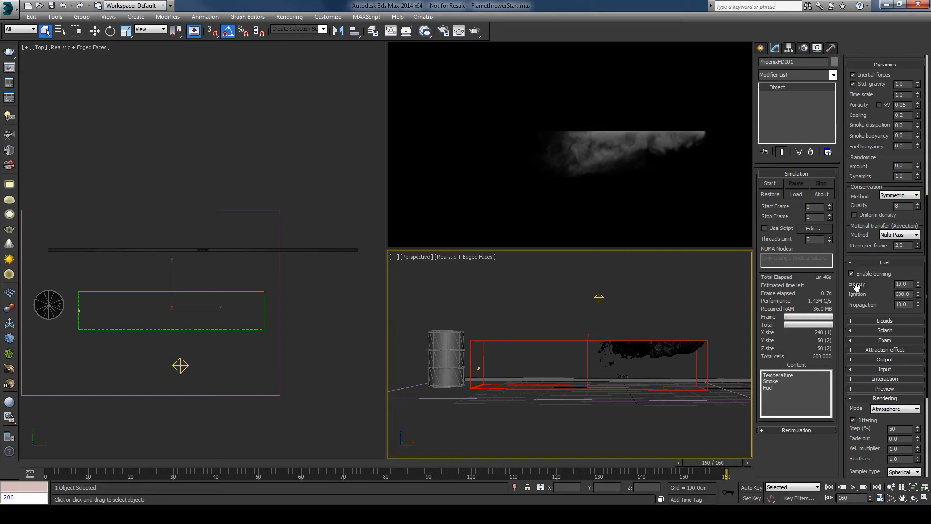
pyautogui.moveTo(862, 287); pyautogui.dragTo(865, 280)
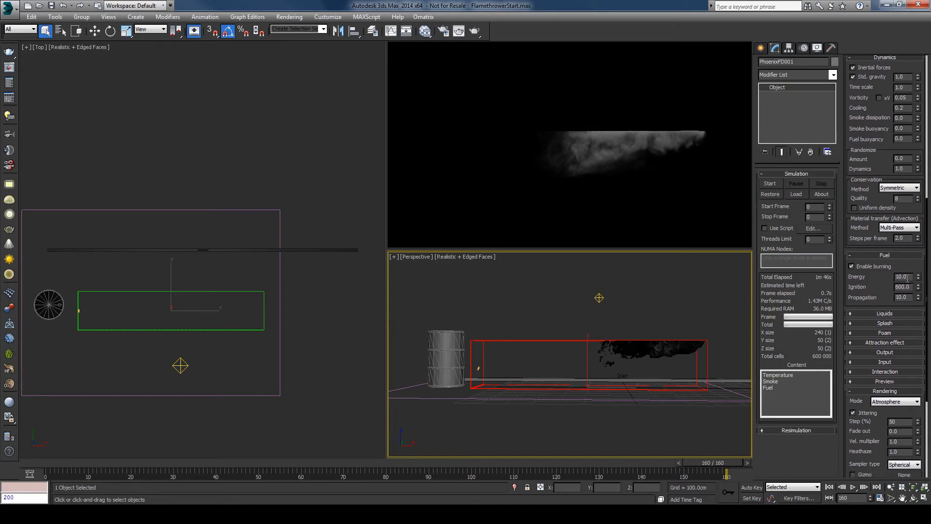
pyautogui.moveTo(909, 276); pyautogui.dragTo(892, 275)
pyautogui.write('20')
pyautogui.press('Return')
# Step: Set the simulator's fuel Propagation to 20, keeping Ignition at 600
pyautogui.scroll(-1, 888, 289)
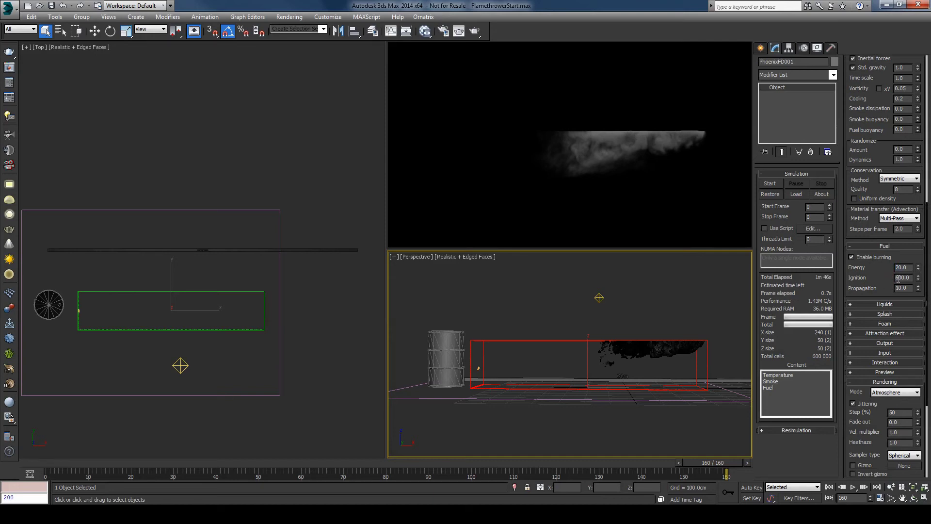
pyautogui.moveTo(896, 278); pyautogui.dragTo(911, 278)
pyautogui.click(909, 278)
pyautogui.moveTo(875, 288)
pyautogui.mouseDown()
pyautogui.moveTo(873, 273)
pyautogui.moveTo(886, 275)
pyautogui.mouseUp()
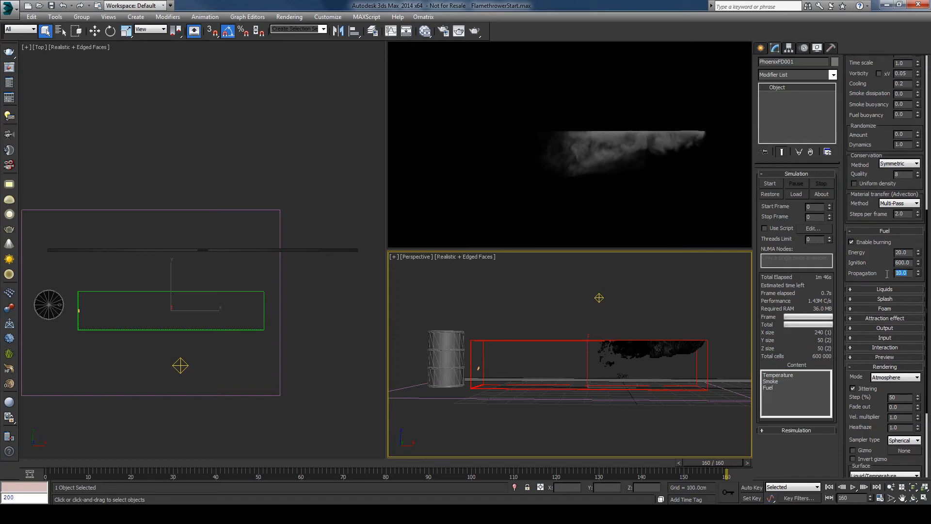
pyautogui.click(912, 273)
pyautogui.moveTo(914, 273); pyautogui.dragTo(914, 262)
pyautogui.scroll(-1, 870, 260)
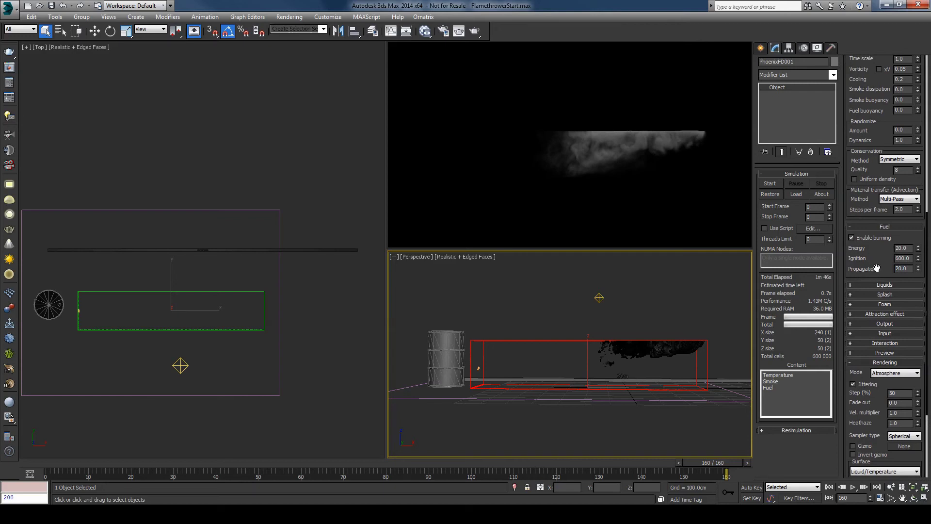
# Step: Open the simulator's color and transparency render parameters and go to frame 80 to preview the fire
pyautogui.scroll(-4, 878, 245)
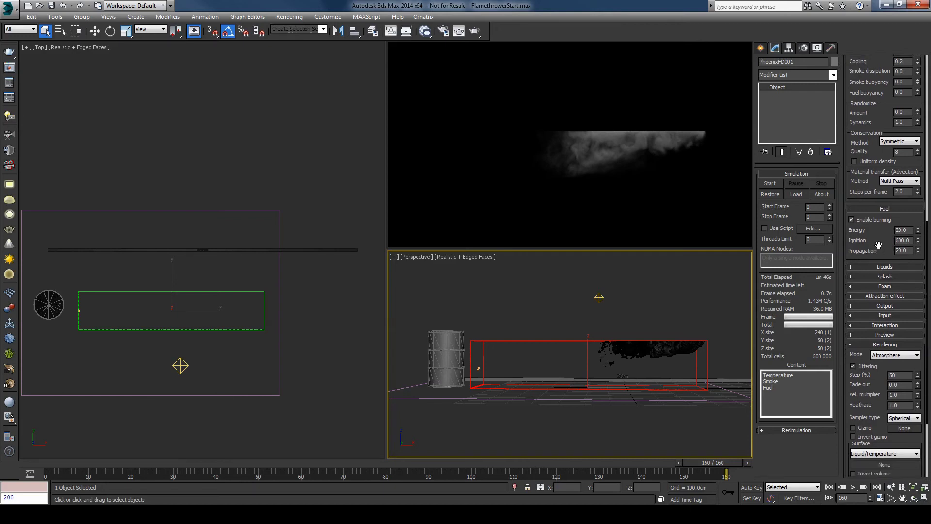
pyautogui.scroll(-5, 878, 245)
pyautogui.scroll(-5, 879, 193)
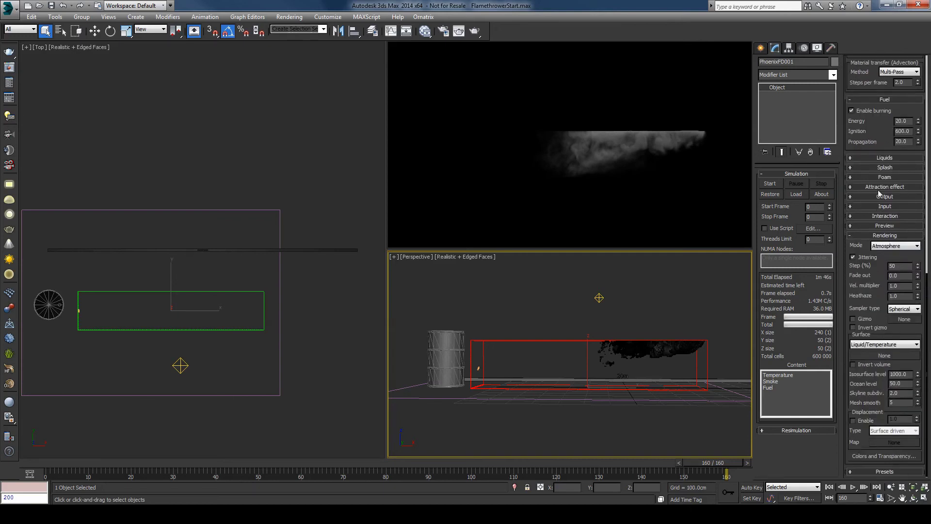
pyautogui.click(898, 458)
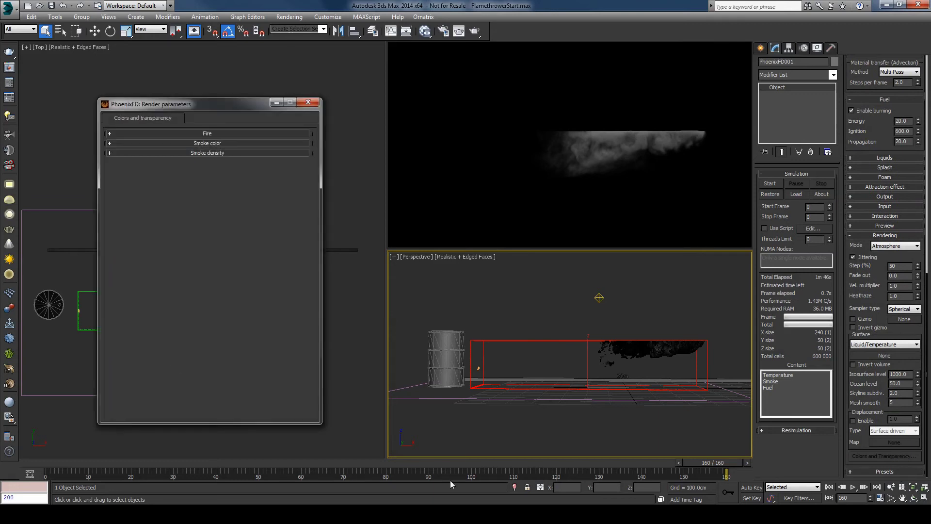
pyautogui.moveTo(384, 466); pyautogui.dragTo(386, 465)
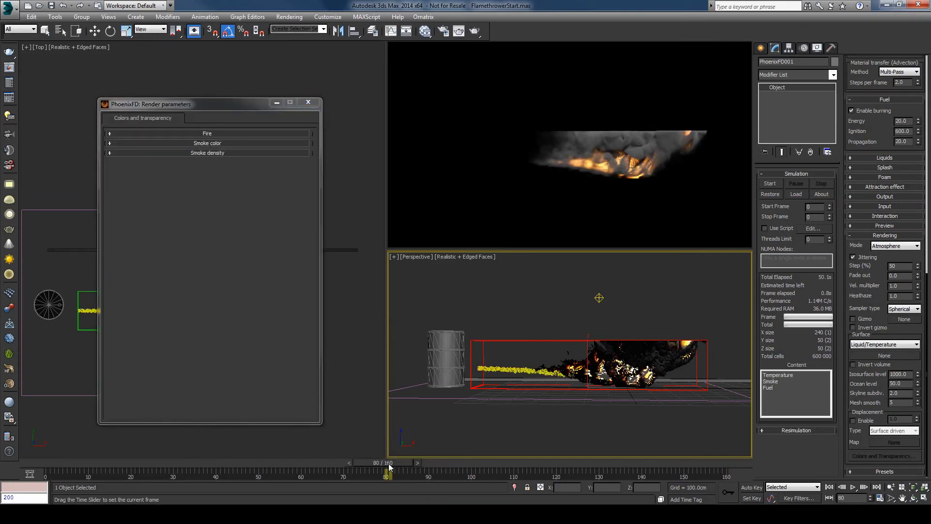
pyautogui.click(215, 237)
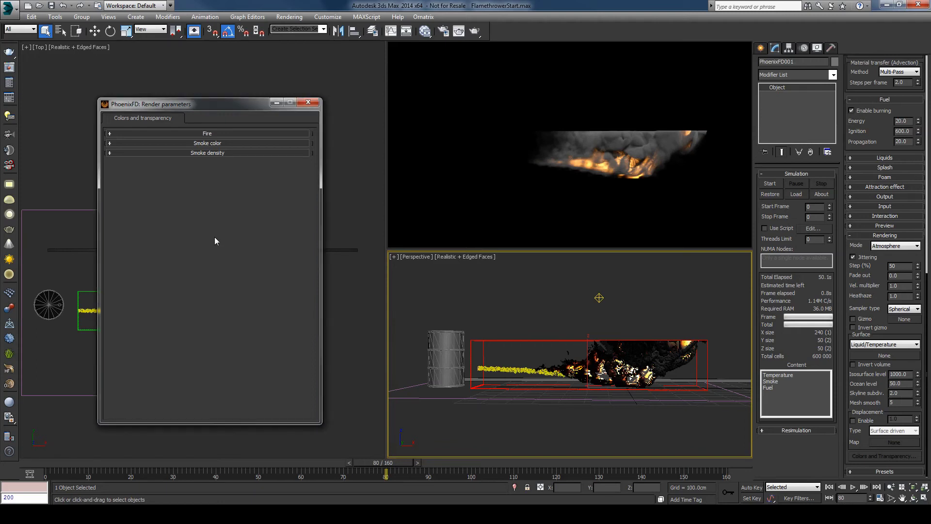
pyautogui.moveTo(229, 105); pyautogui.dragTo(260, 104)
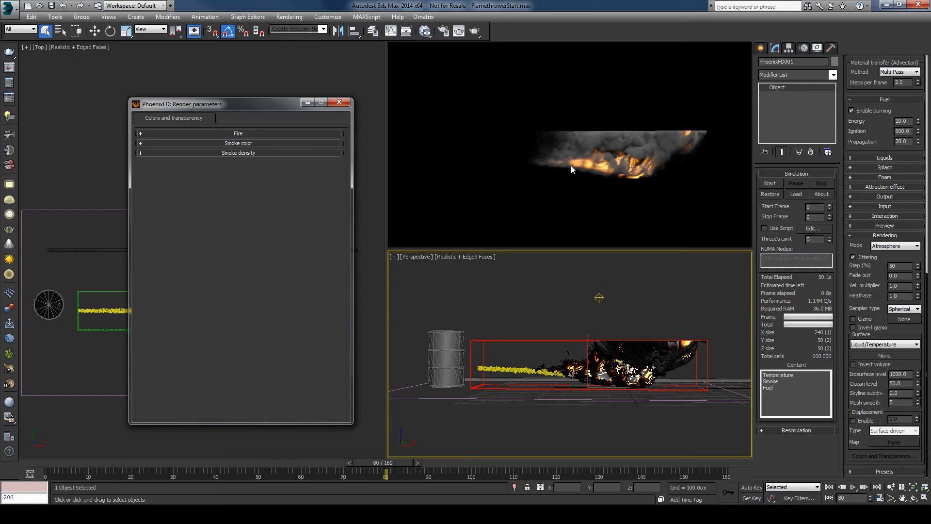
# Step: Base the simulator's smoke density on Temperature/Liquid
pyautogui.click(240, 153)
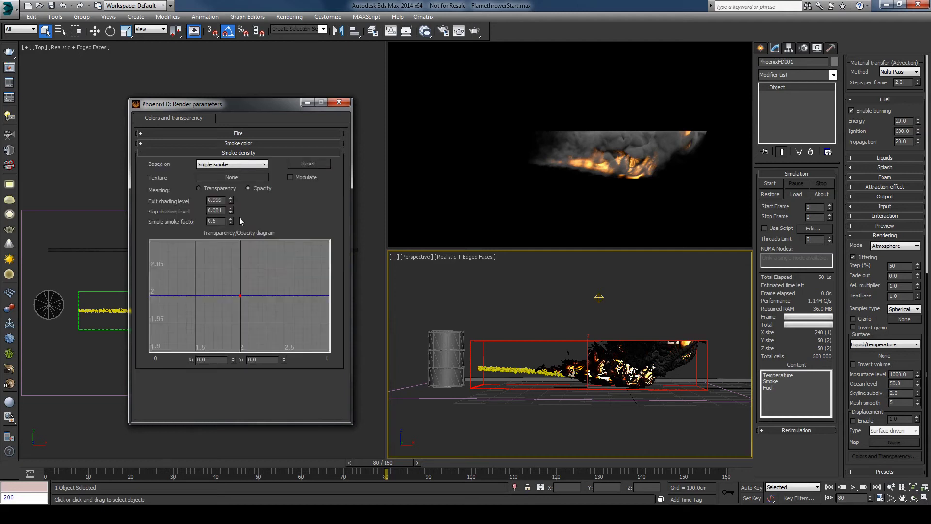
pyautogui.click(201, 167)
pyautogui.click(220, 179)
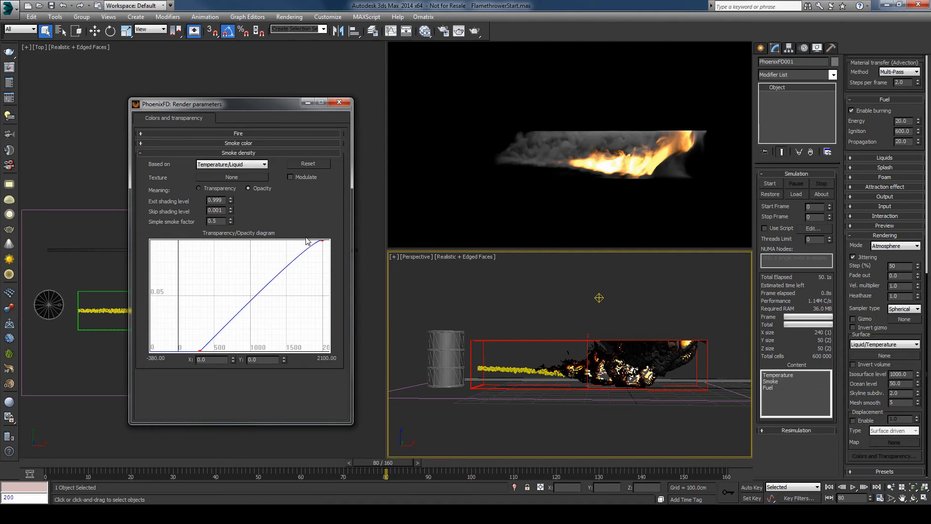
# Step: Inspect the upper and lower points of the smoke density opacity curve with the whole diagram in view
pyautogui.click(325, 244)
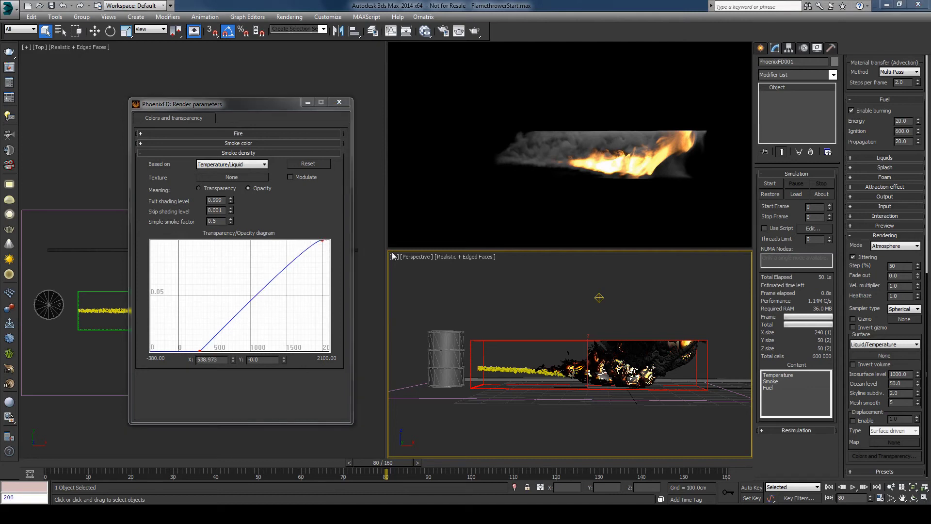
pyautogui.click(323, 241)
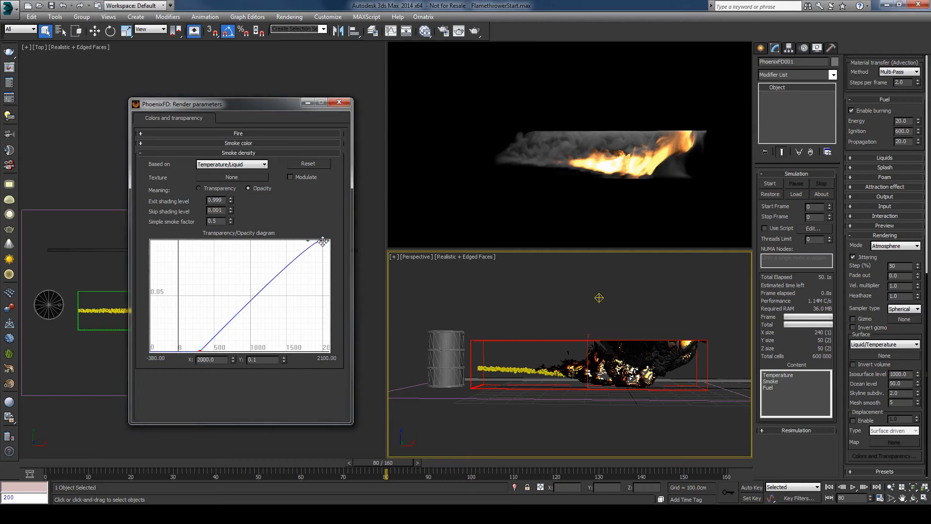
pyautogui.click(201, 350)
pyautogui.scroll(-4, 266, 312)
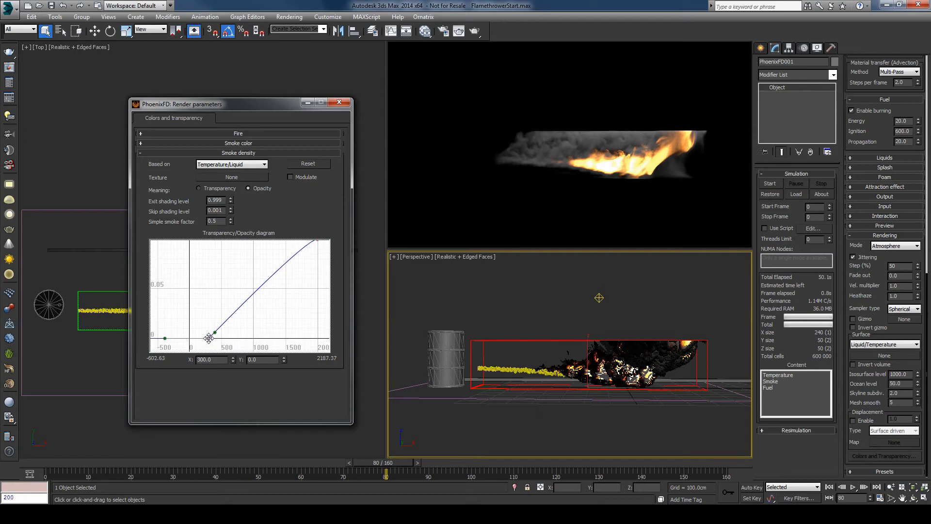
pyautogui.doubleClick(211, 359)
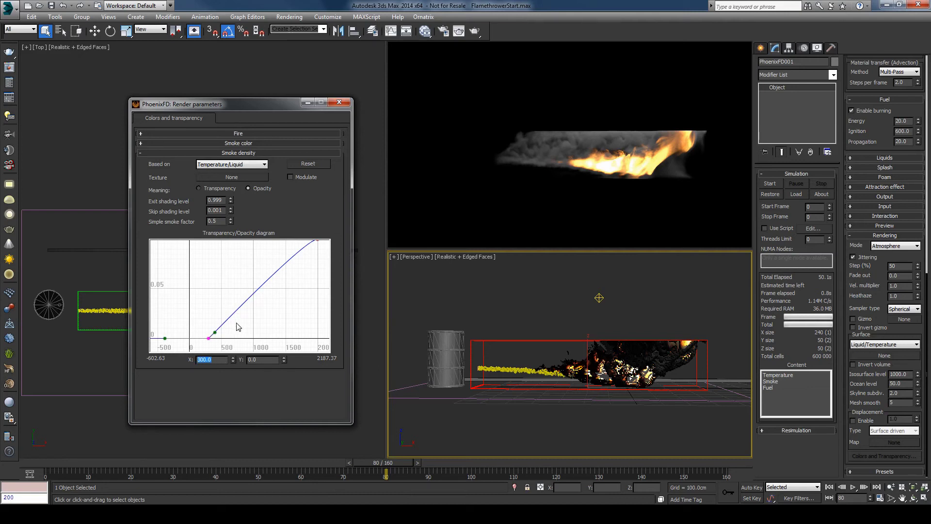
pyautogui.moveTo(236, 331); pyautogui.dragTo(235, 333, button='middle')
pyautogui.scroll(-2, 237, 328)
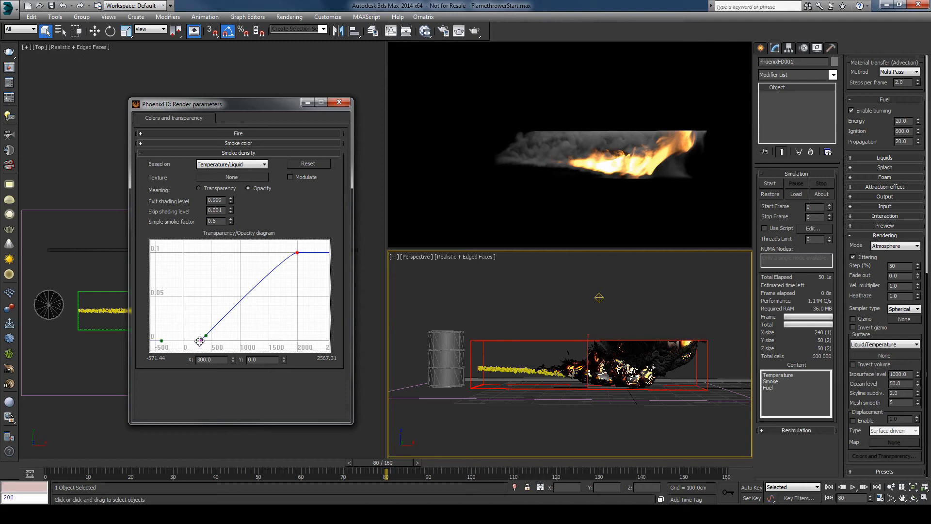
# Step: Raise the lower point of the smoke density opacity curve to X 570, checking the simulator from a slightly higher angle
pyautogui.moveTo(199, 341); pyautogui.dragTo(195, 340)
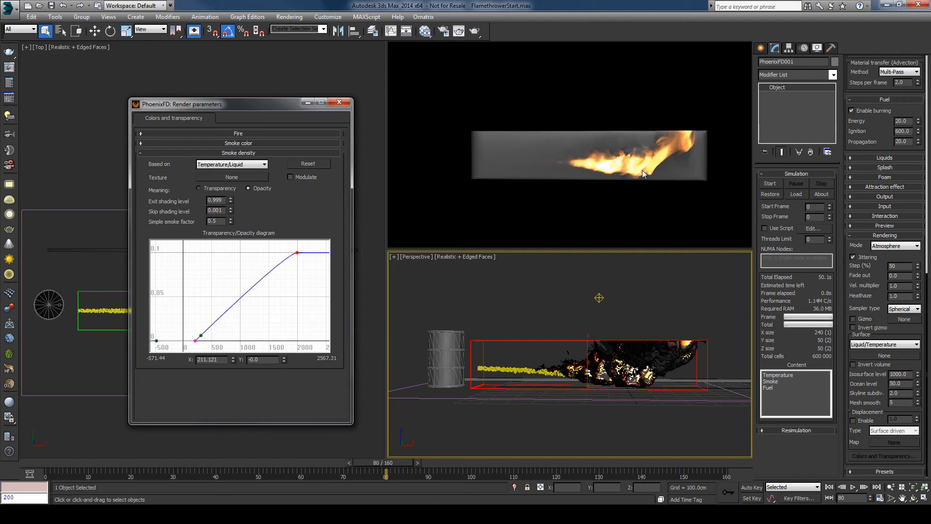
pyautogui.moveTo(584, 303)
pyautogui.keyDown('alt'); pyautogui.mouseDown(button='middle')
pyautogui.moveTo(547, 338)
pyautogui.moveTo(508, 338)
pyautogui.moveTo(511, 356)
pyautogui.moveTo(523, 367)
pyautogui.moveTo(582, 339)
pyautogui.moveTo(574, 290)
pyautogui.moveTo(586, 321)
pyautogui.mouseUp(button='middle'); pyautogui.keyUp('alt')
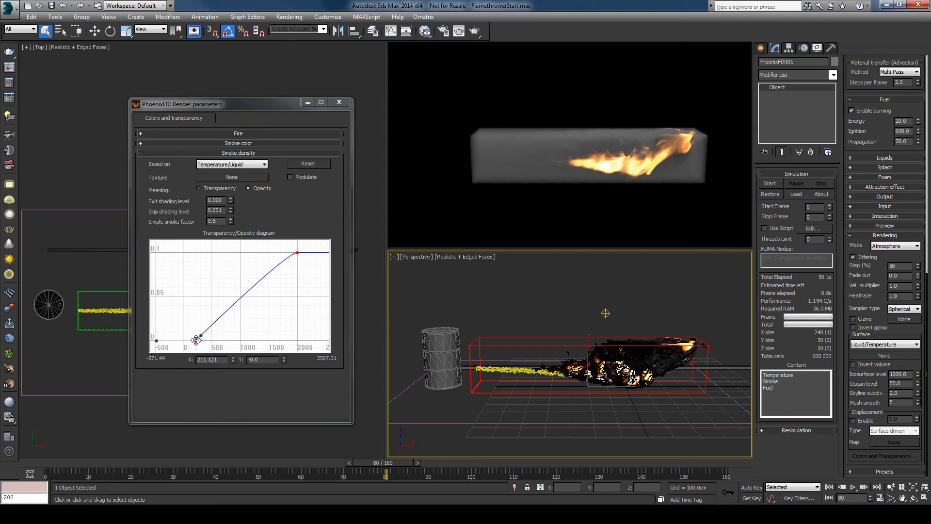
pyautogui.moveTo(196, 340); pyautogui.dragTo(216, 342)
pyautogui.doubleClick(208, 359)
pyautogui.write('570')
pyautogui.press('Return')
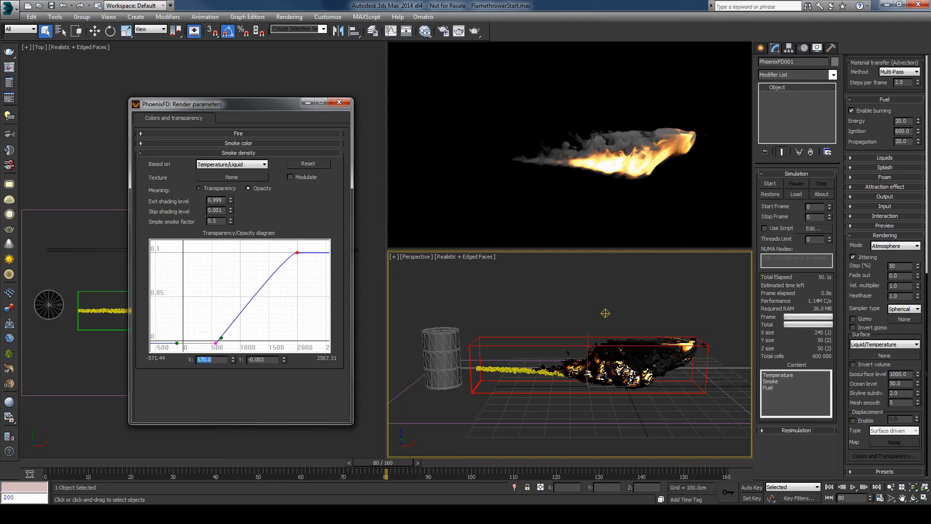
# Step: Set the Y value of the smoke density curve's lower point to 0, keeping it near X 568
pyautogui.click(215, 344)
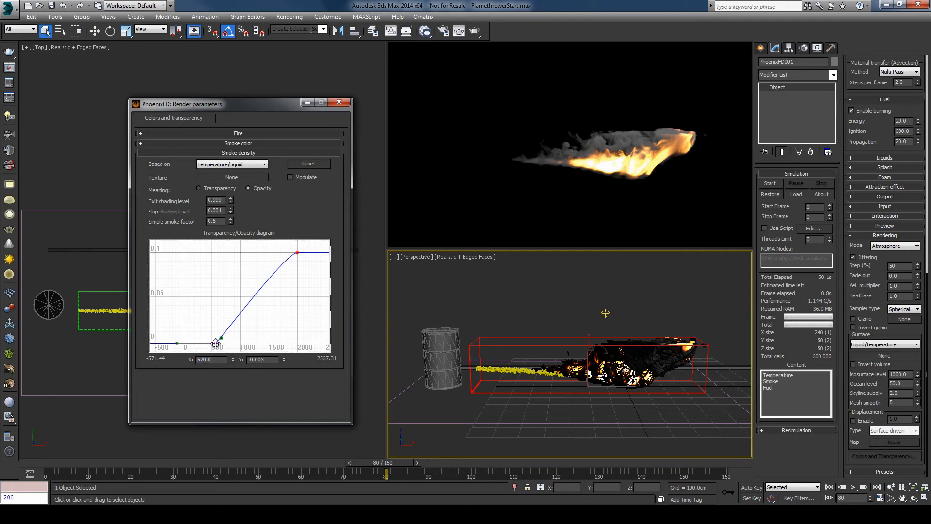
pyautogui.moveTo(216, 343); pyautogui.dragTo(215, 343)
pyautogui.write('0')
pyautogui.press('Return')
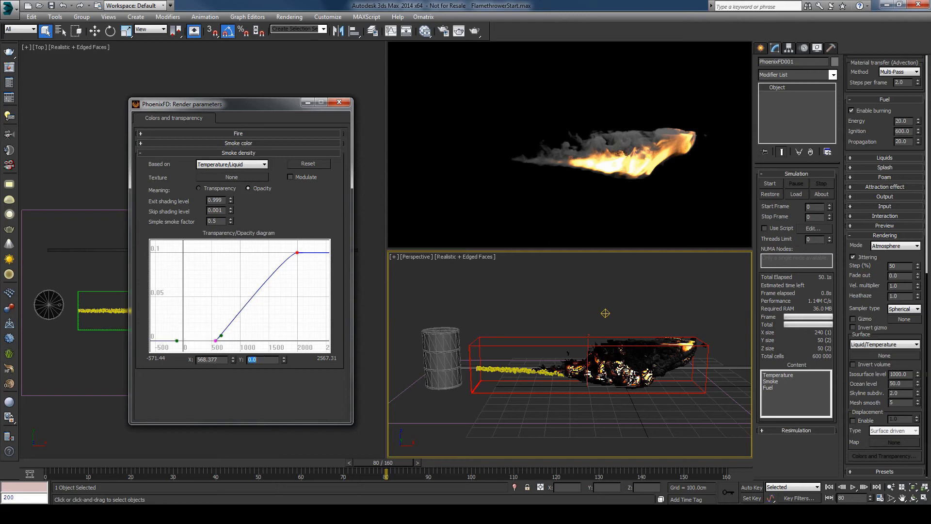
# Step: Switch to the Fire parameters and lower the middle point of the luminance curve to about X 2280, Y 48980
pyautogui.click(284, 214)
pyautogui.click(257, 153)
pyautogui.click(257, 133)
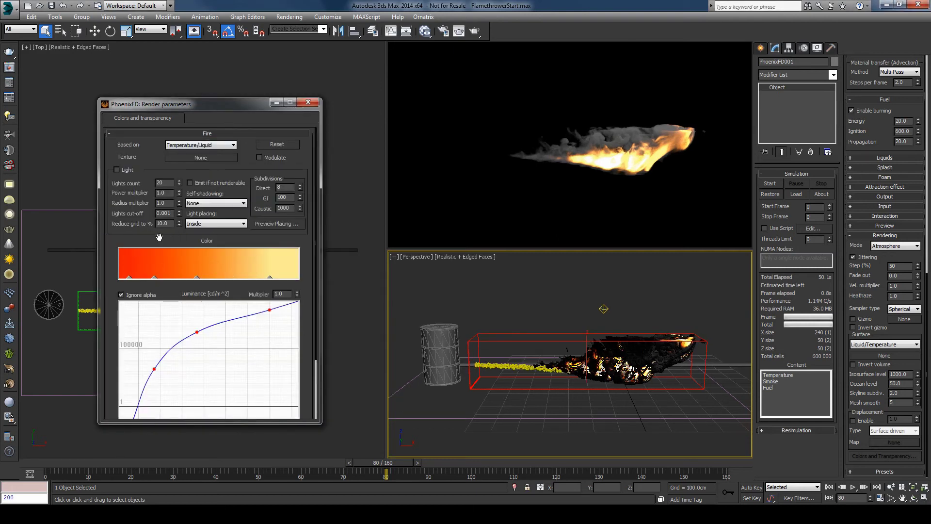
pyautogui.moveTo(159, 237); pyautogui.dragTo(165, 167)
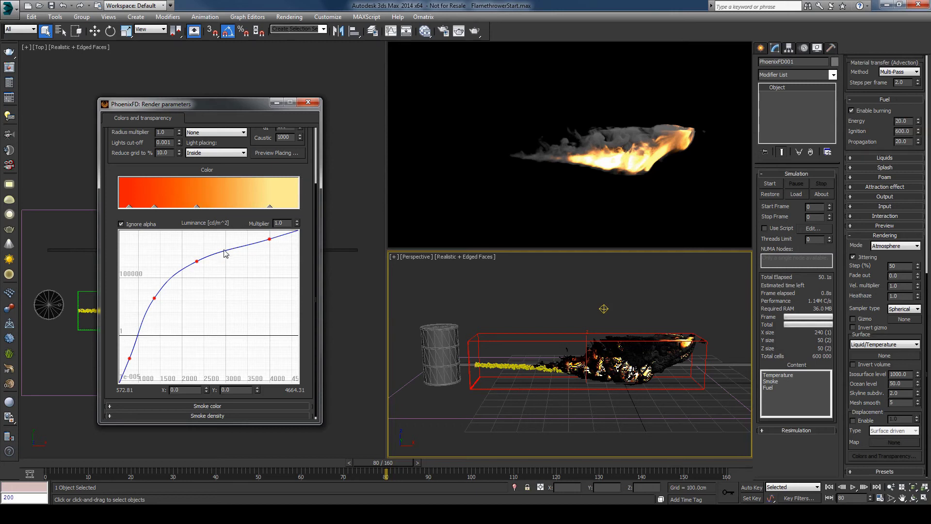
pyautogui.click(197, 260)
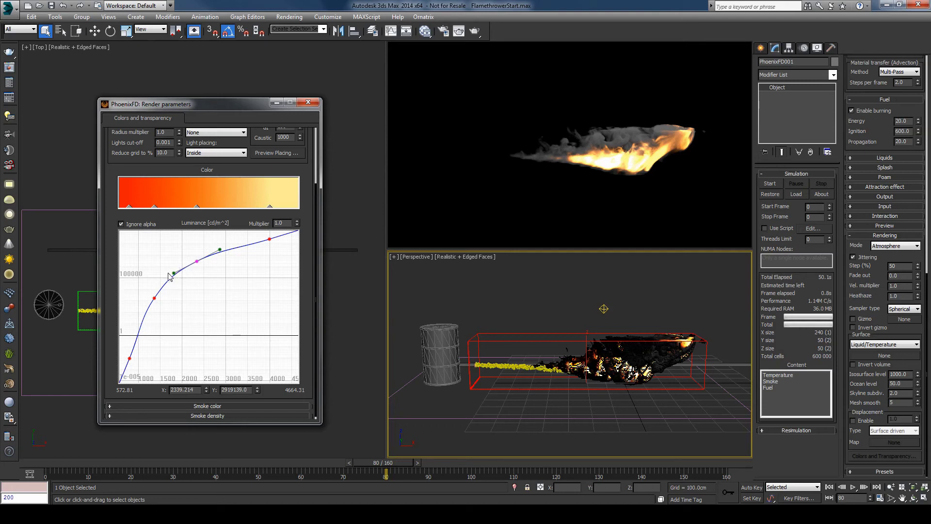
pyautogui.moveTo(196, 261); pyautogui.dragTo(194, 281)
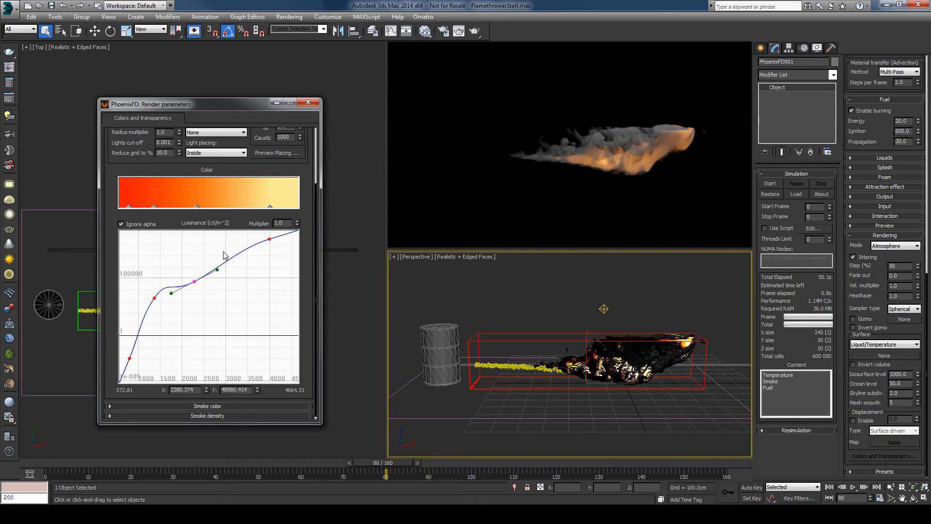
# Step: Move the fire luminance curve's middle point to about X 2036, Y 65657 and adjust the tangent of the neighbouring lower point
pyautogui.moveTo(195, 282); pyautogui.dragTo(167, 280)
pyautogui.click(155, 296)
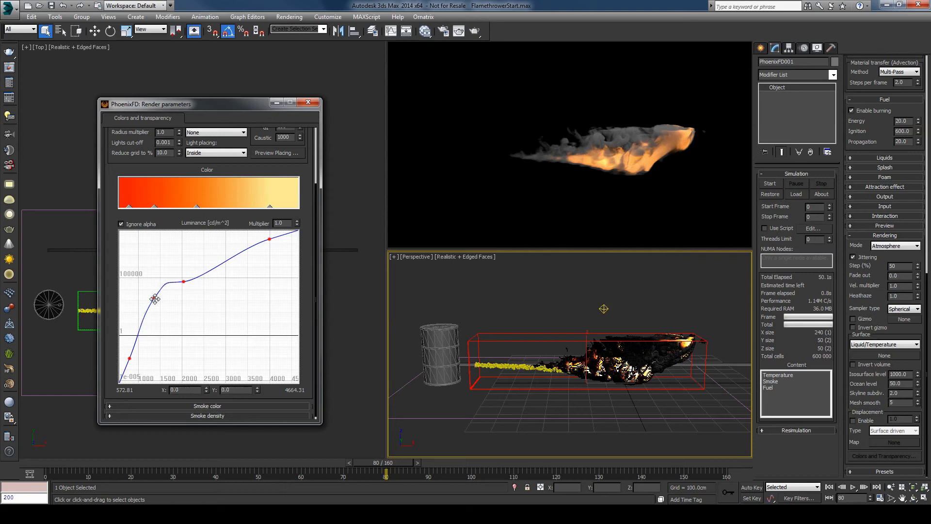
pyautogui.moveTo(168, 280); pyautogui.dragTo(165, 277)
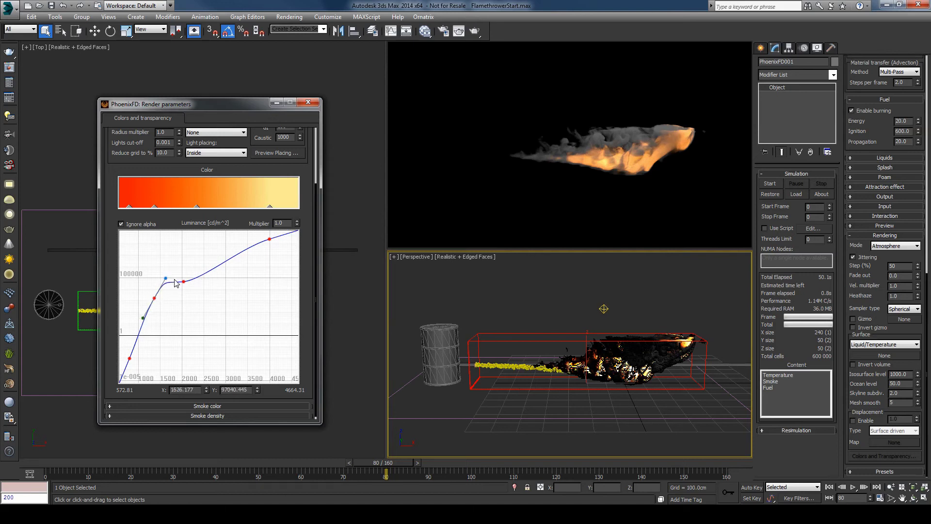
pyautogui.click(184, 281)
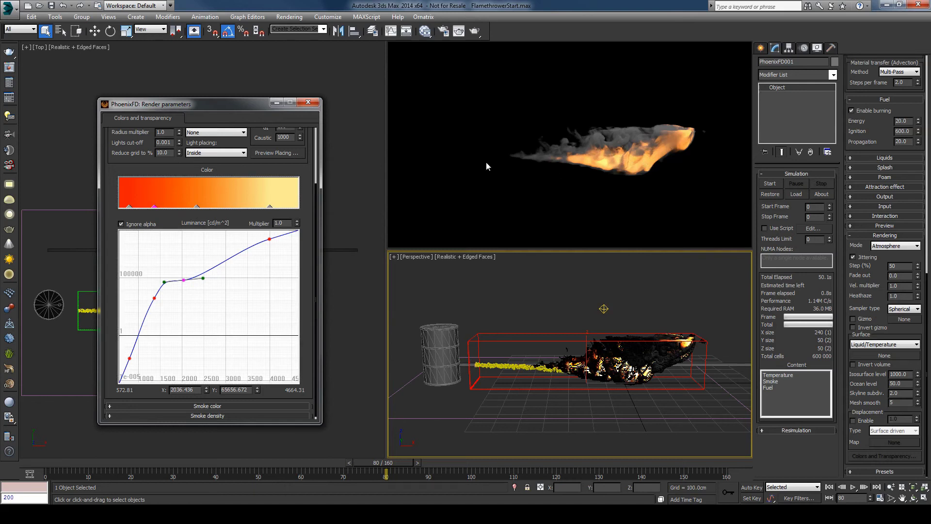
# Step: Recolor the second key of the fire gradient to a darker orange with RGB 232, 86, 21
pyautogui.doubleClick(153, 206)
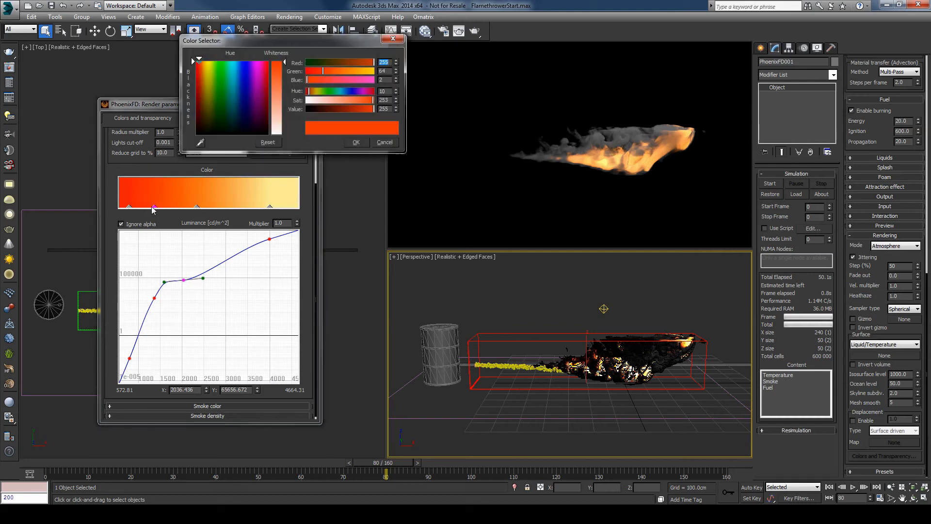
pyautogui.moveTo(374, 99); pyautogui.dragTo(369, 100)
pyautogui.moveTo(327, 69); pyautogui.dragTo(367, 64)
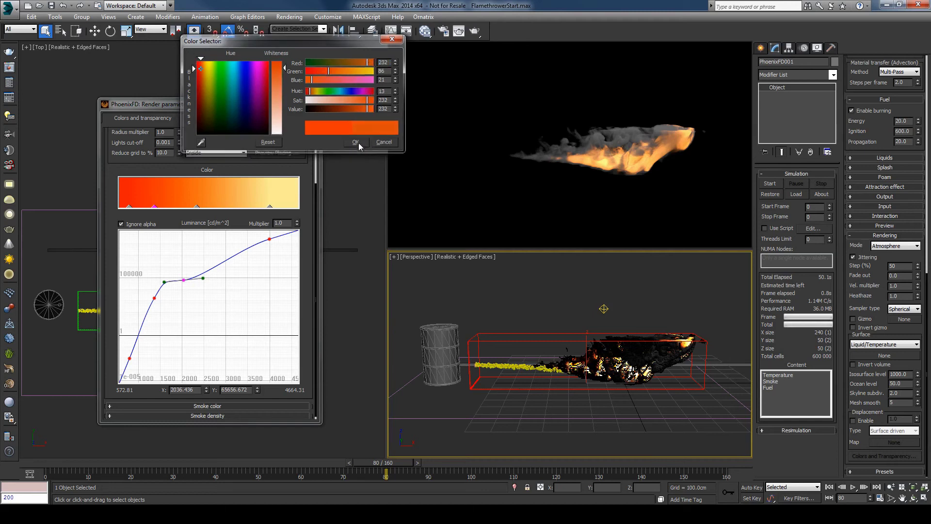
pyautogui.click(359, 143)
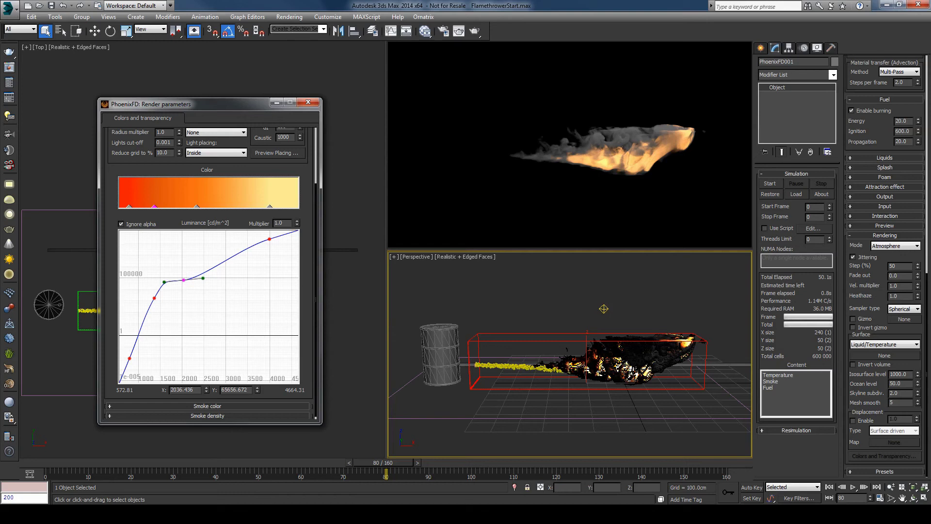
# Step: Preview the fire at frame 111 and close the render parameters window
pyautogui.moveTo(378, 467); pyautogui.dragTo(515, 462)
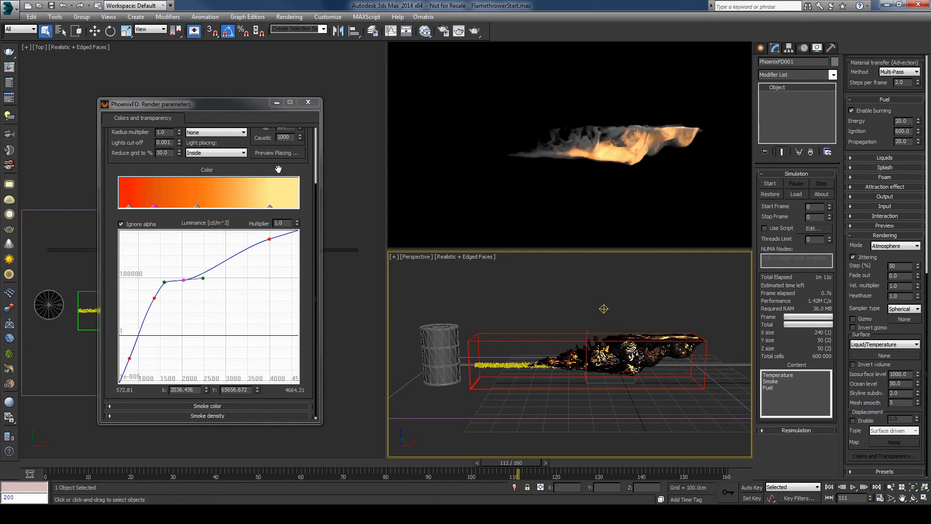
pyautogui.scroll(5, 276, 165)
pyautogui.click(247, 133)
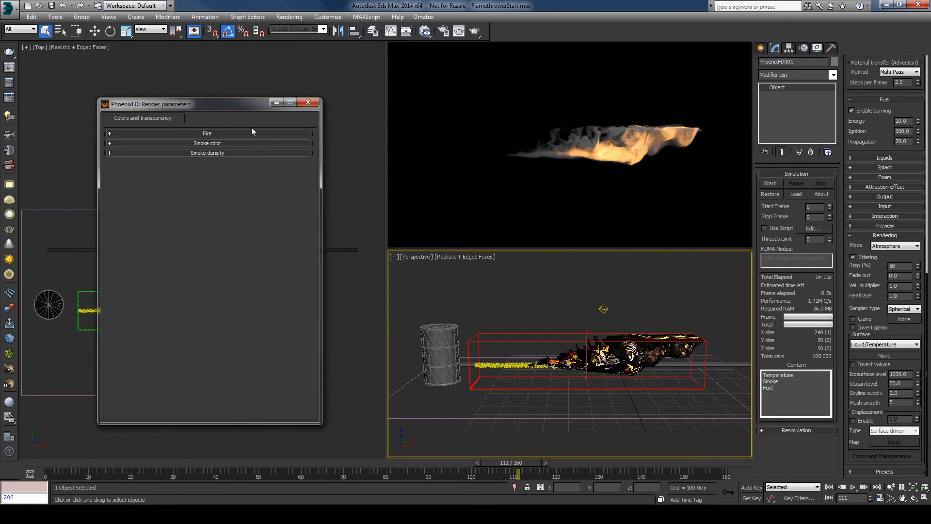
pyautogui.click(306, 102)
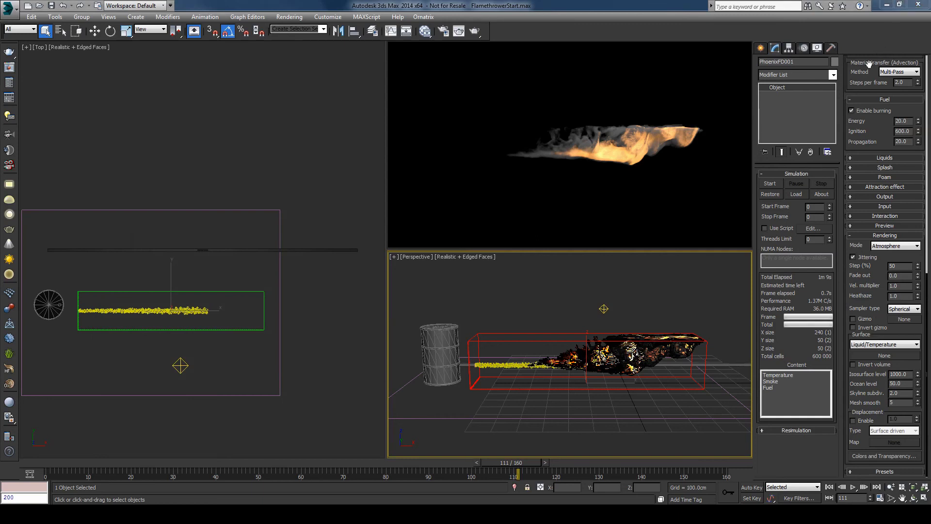
# Step: Increase the simulator's grid resolution to a 2.35 cm cell size, giving 511 × 106 × 106 cells
pyautogui.scroll(6, 883, 79)
pyautogui.scroll(3, 880, 82)
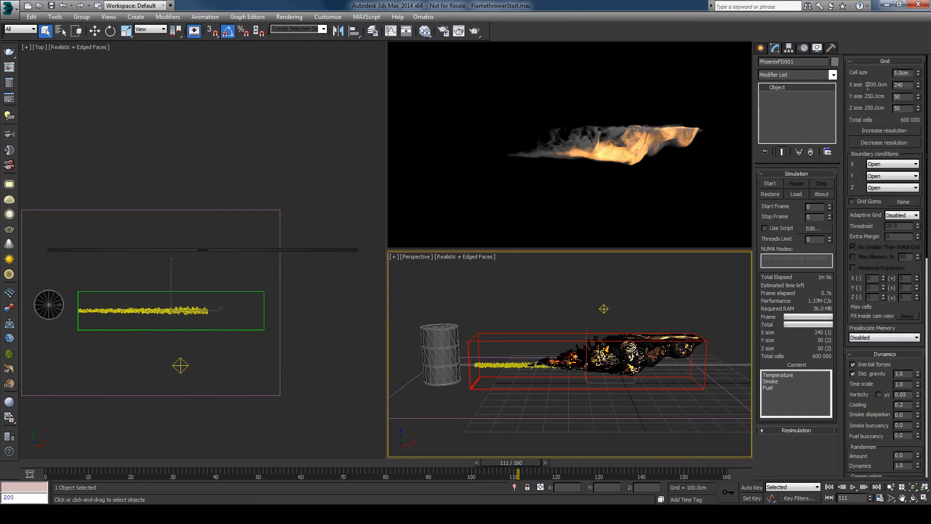
pyautogui.moveTo(917, 84); pyautogui.dragTo(918, 98)
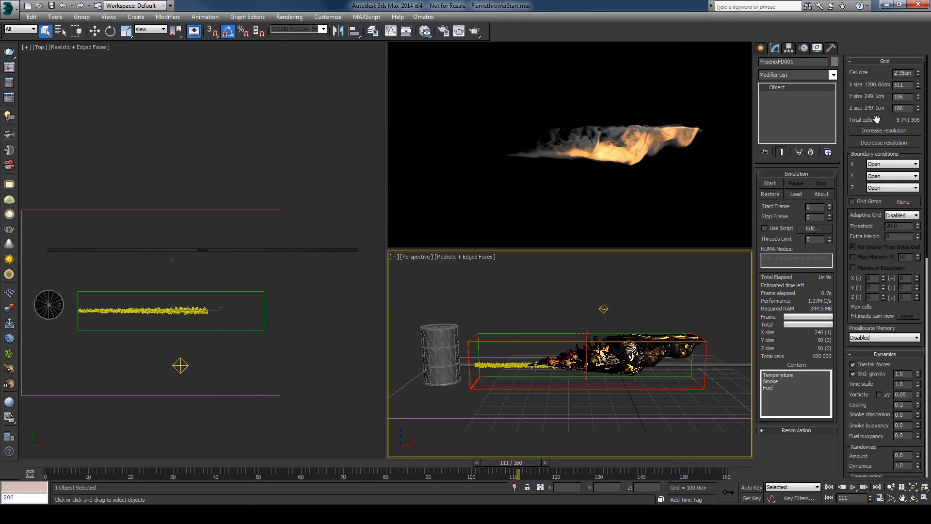
# Step: Set the Size of the particle flow's Shape operator to 2.4 cm and close Particle View
pyautogui.press('6')
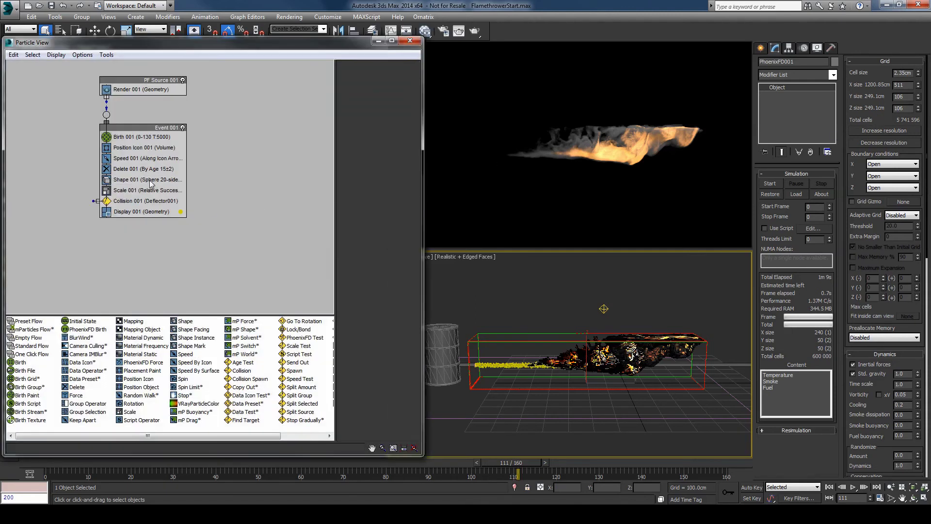
pyautogui.click(160, 180)
pyautogui.moveTo(393, 123); pyautogui.dragTo(359, 121)
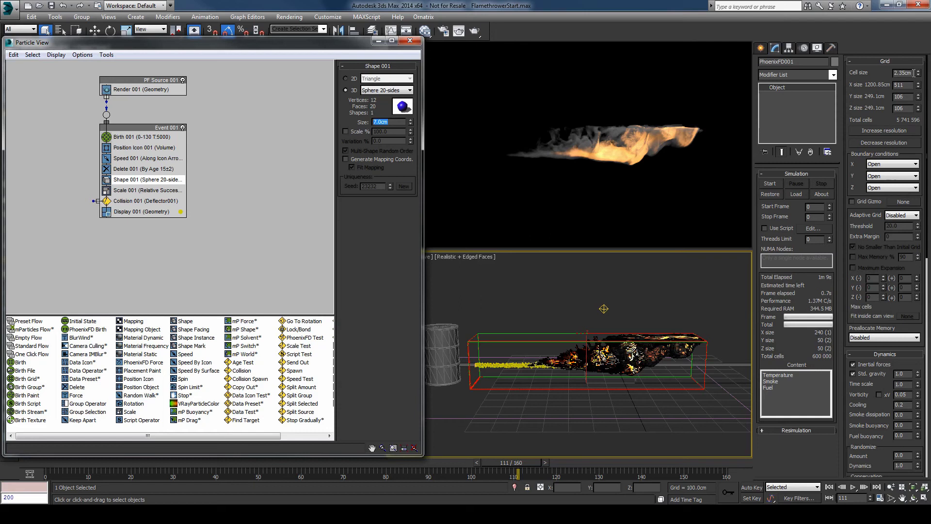
pyautogui.write('2.4')
pyautogui.press('Return')
pyautogui.click(216, 158)
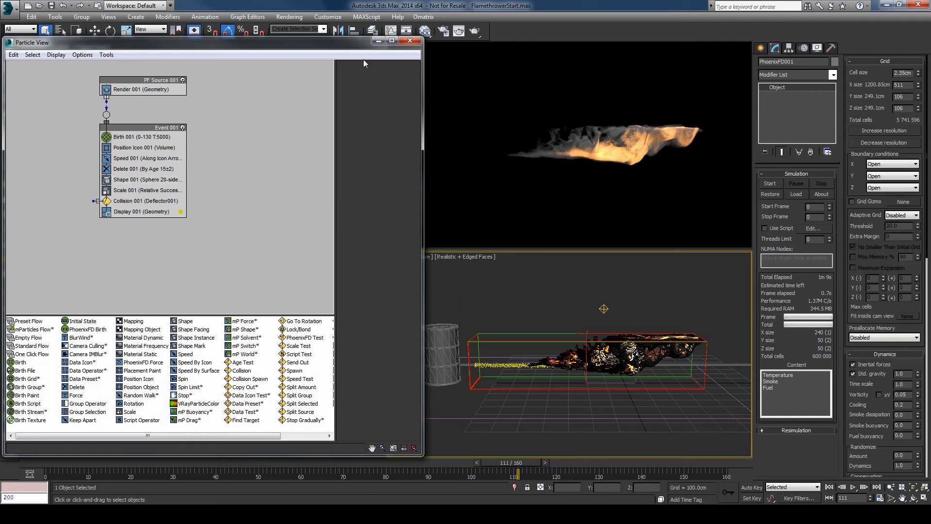
pyautogui.click(410, 40)
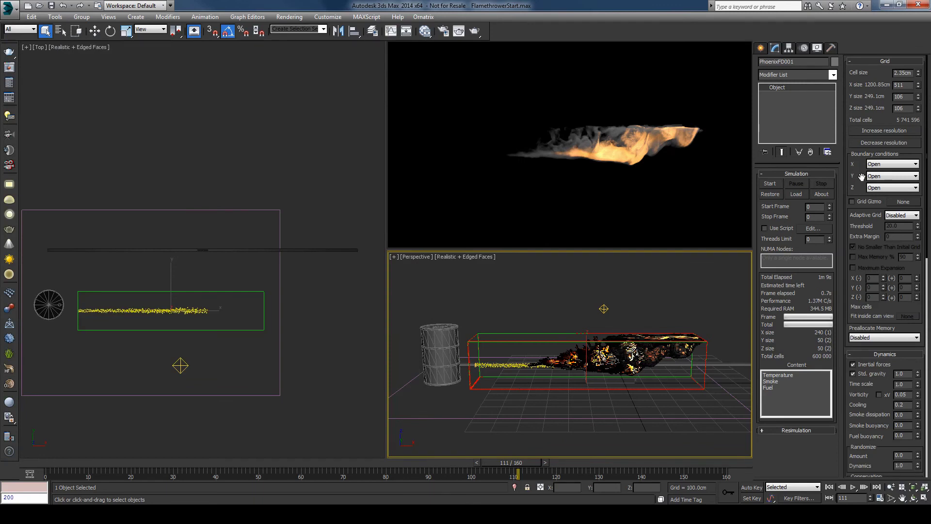
# Step: Base the simulator's Adaptive Grid on Speed with a Threshold of 40
pyautogui.click(895, 215)
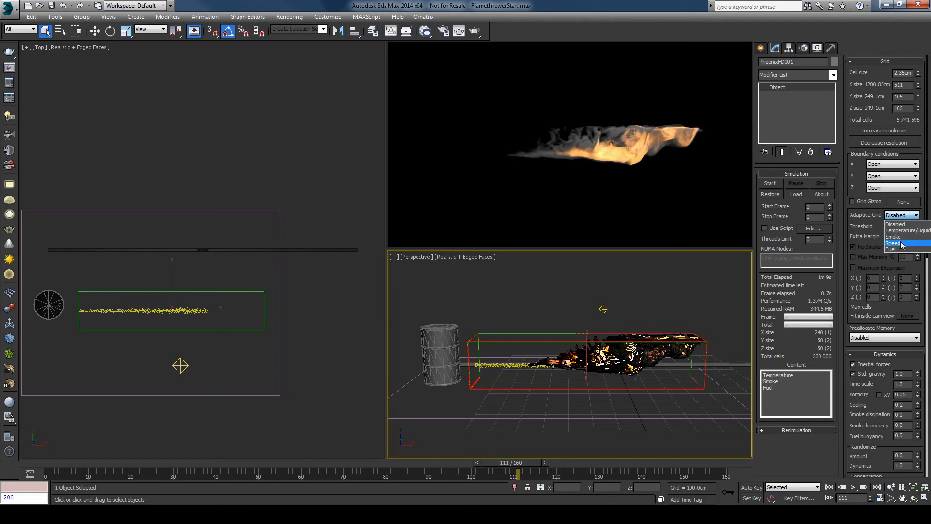
pyautogui.click(902, 245)
pyautogui.click(892, 226)
pyautogui.write('40.0')
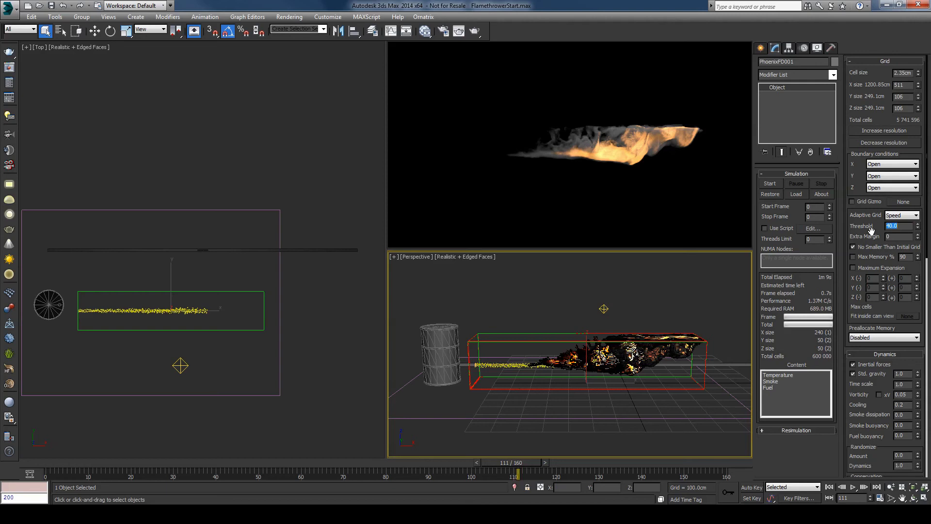
# Step: Examine the simulator's gravity and fuel Energy settings and the Phoenix source's Temperature, and reselect the simulator
pyautogui.moveTo(871, 231); pyautogui.dragTo(869, 170)
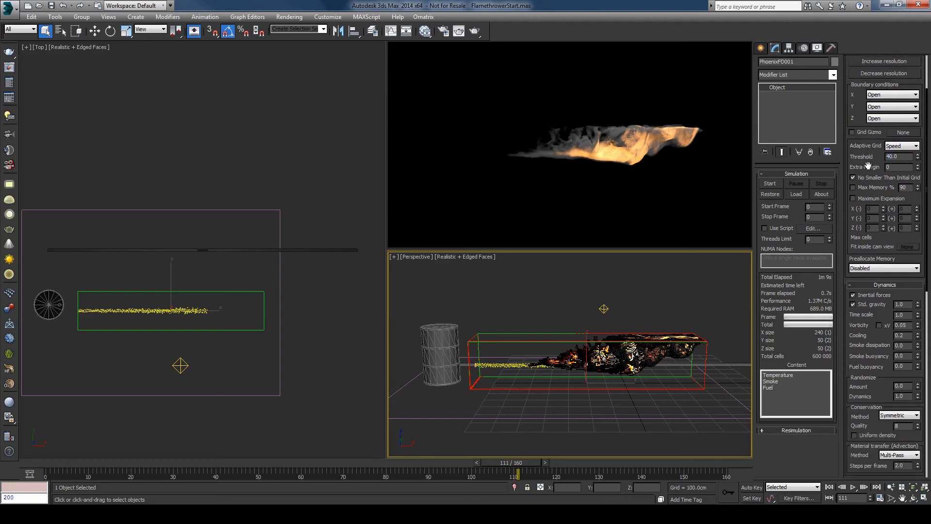
pyautogui.moveTo(861, 329); pyautogui.dragTo(868, 262)
pyautogui.scroll(-5, 868, 262)
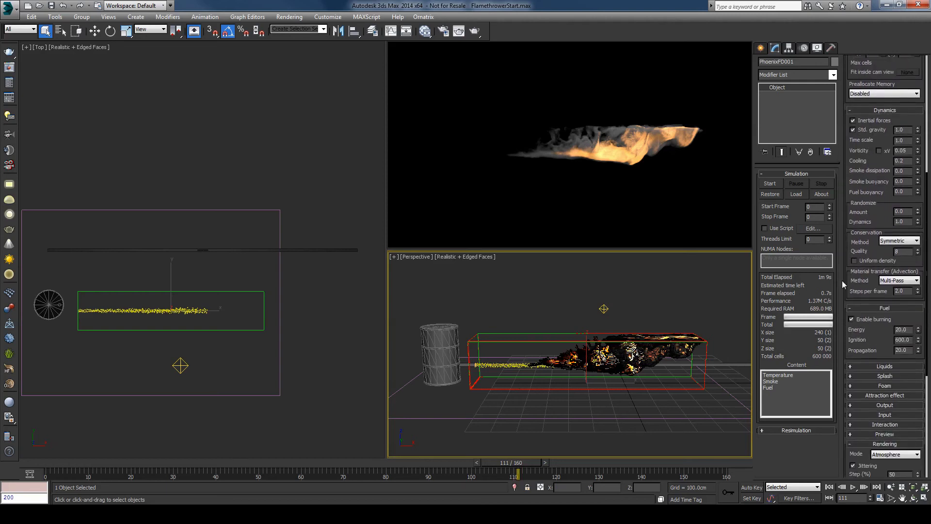
pyautogui.click(853, 130)
pyautogui.doubleClick(907, 330)
pyautogui.click(430, 336)
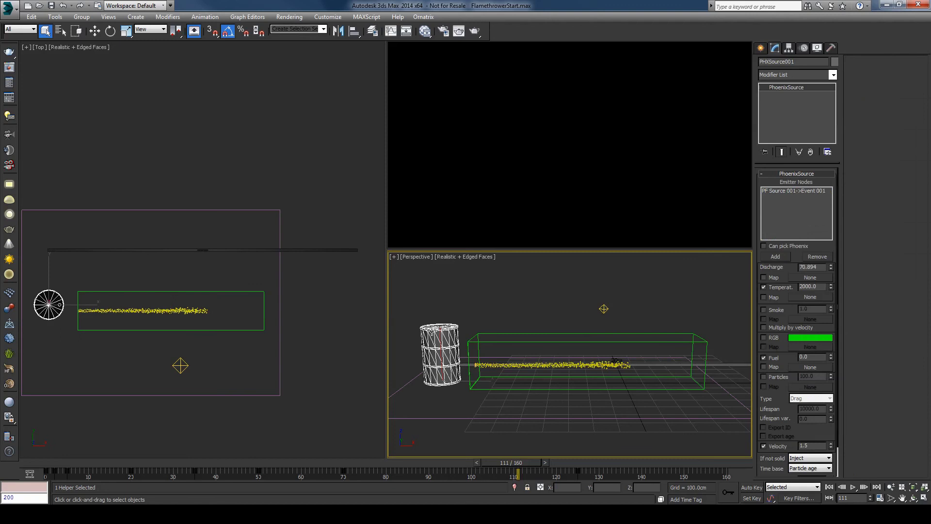
pyautogui.moveTo(820, 287); pyautogui.dragTo(794, 288)
pyautogui.click(807, 286)
pyautogui.doubleClick(818, 286)
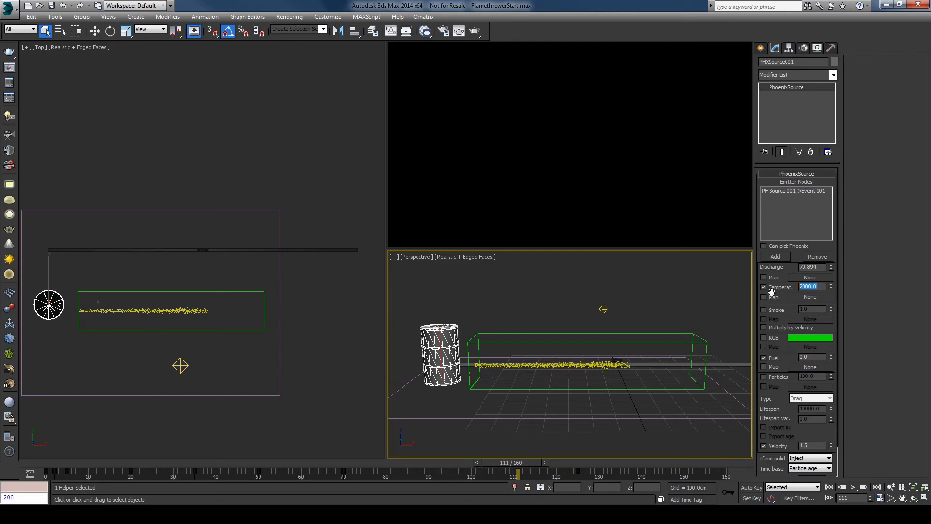
pyautogui.click(476, 337)
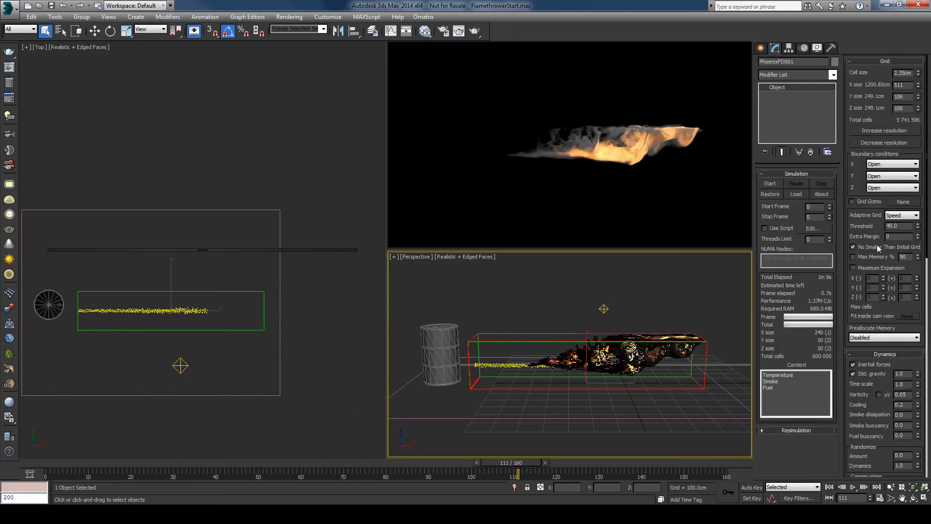
# Step: Set the simulator's standard gravity to 0.5, conservation Quality to 20 and Steps per frame to 6, and start the simulation
pyautogui.scroll(-5, 880, 276)
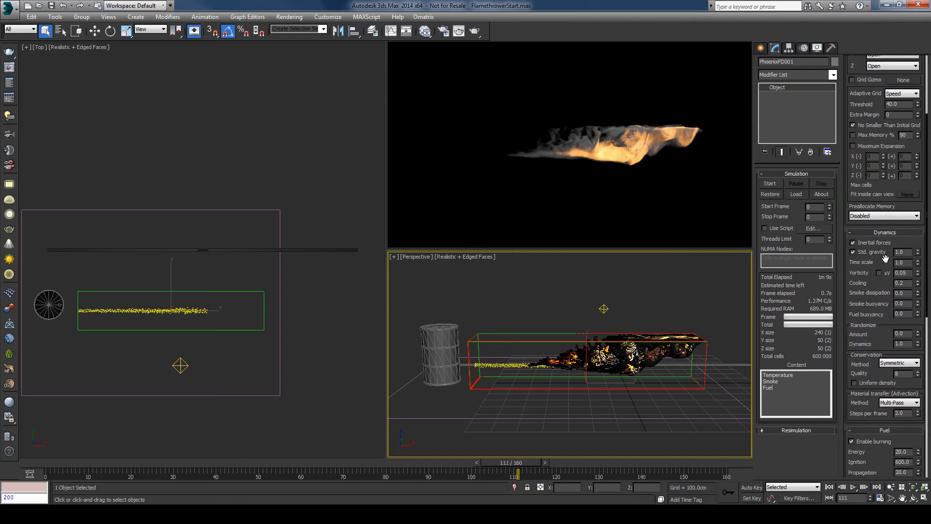
pyautogui.doubleClick(907, 252)
pyautogui.write('.5')
pyautogui.scroll(-2, 882, 283)
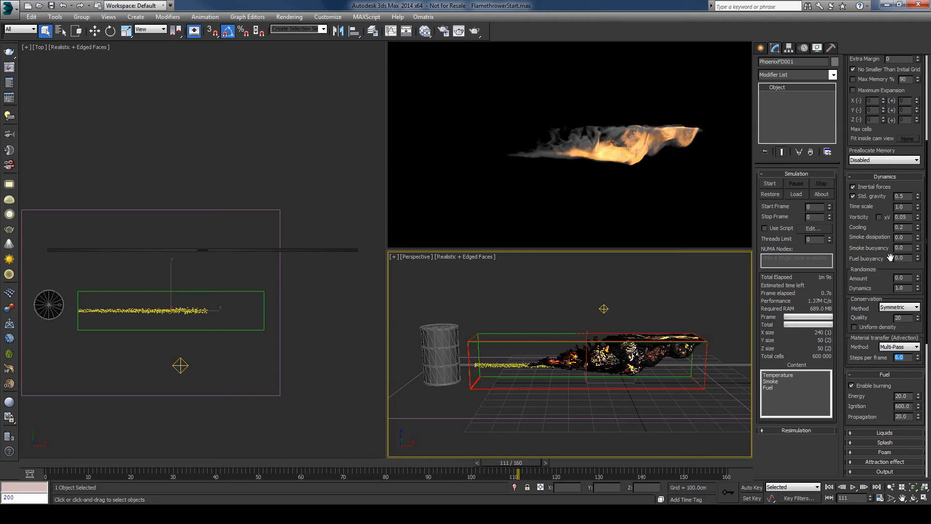
pyautogui.scroll(1, 881, 233)
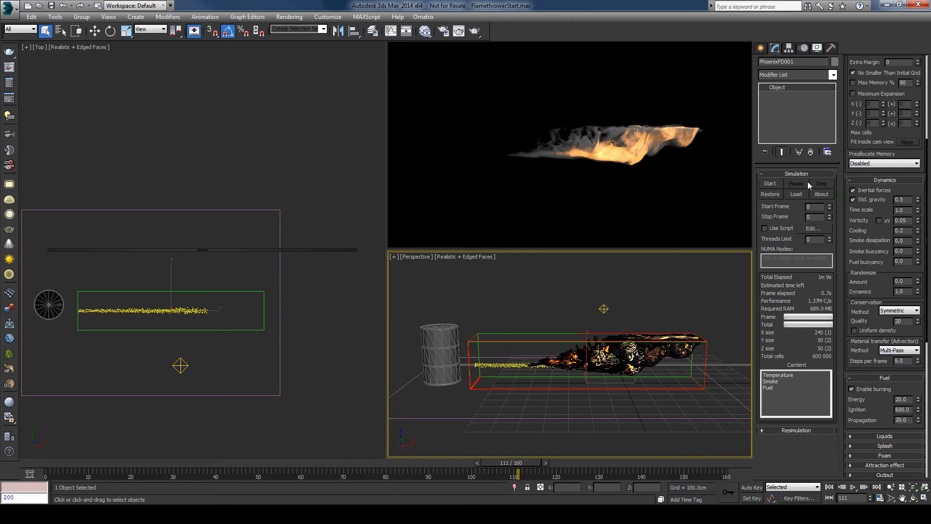
pyautogui.click(778, 184)
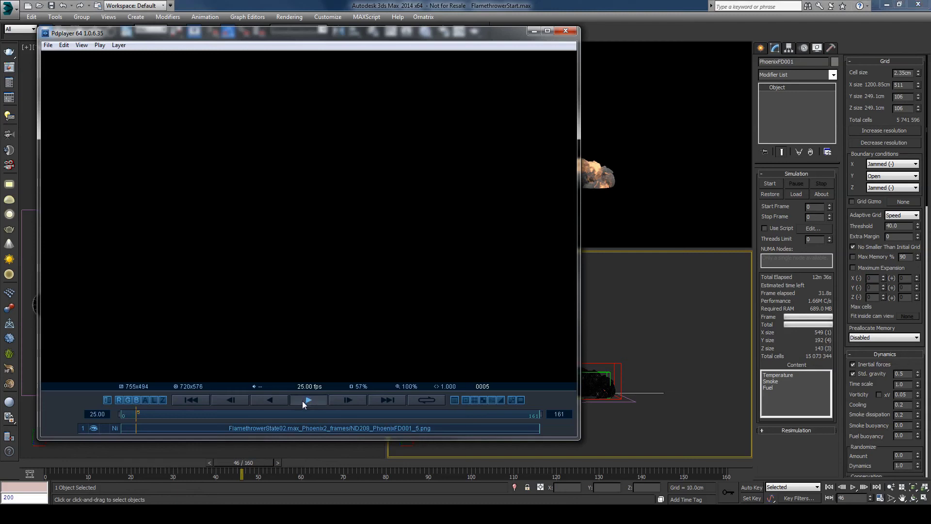
# Step: Play the saved Phoenix preview frame sequence in Pdplayer to review the finished simulation, and close the player
pyautogui.click(303, 400)
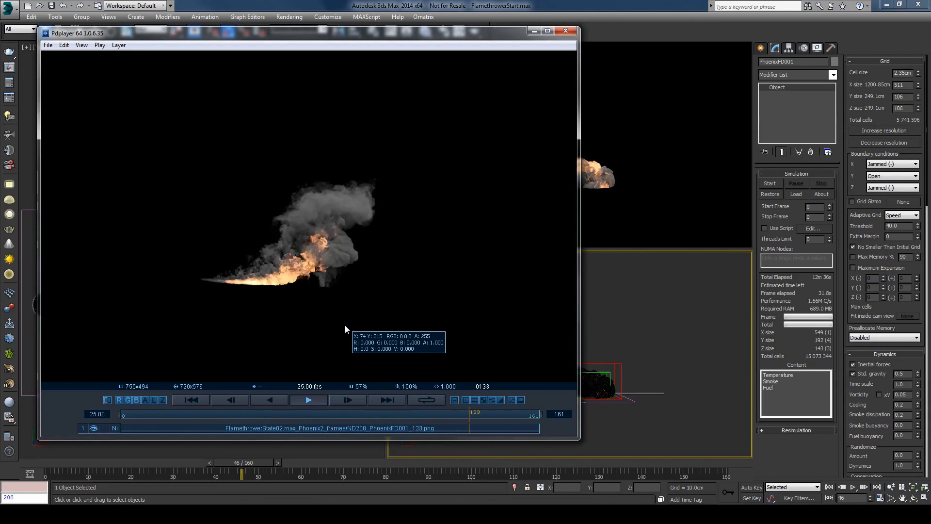
pyautogui.click(308, 399)
pyautogui.click(565, 31)
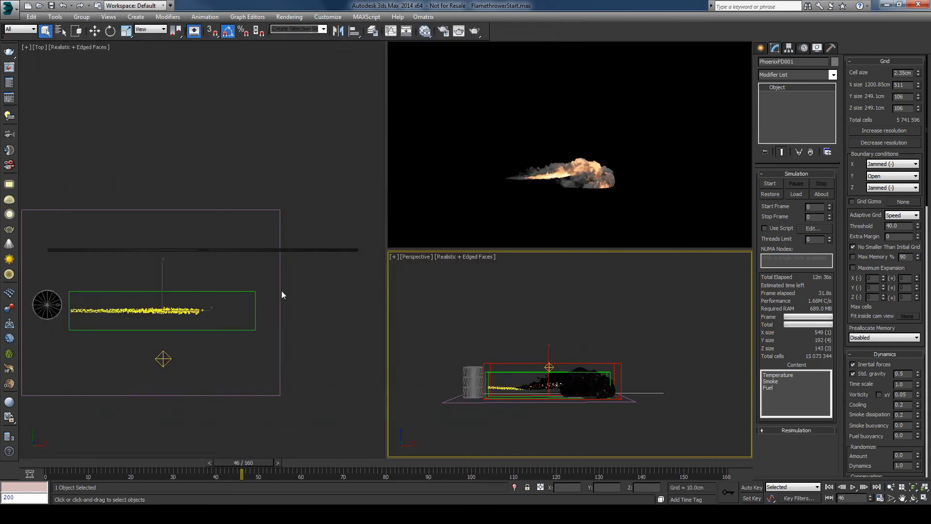
pyautogui.rightClick(266, 286)
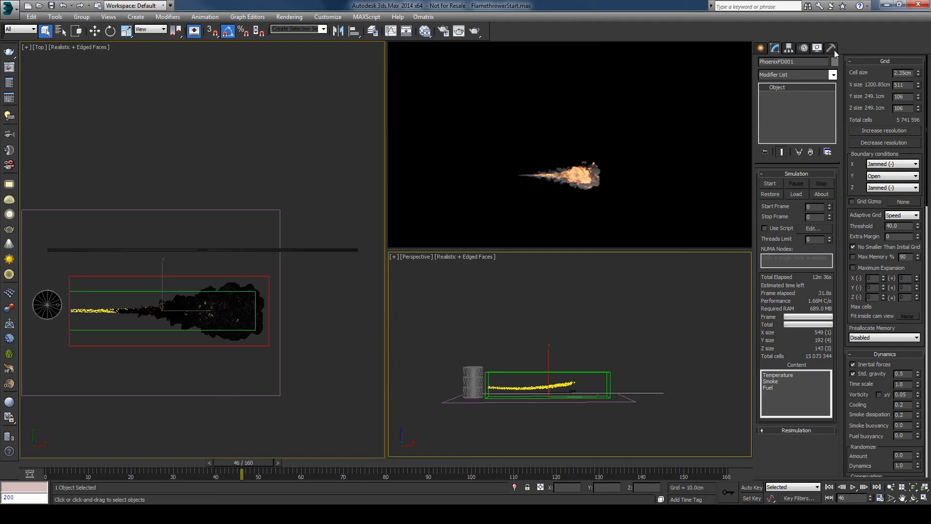
# Step: Create a VRayPhysicalCamera, match it to the perspective view and look through it
pyautogui.click(764, 49)
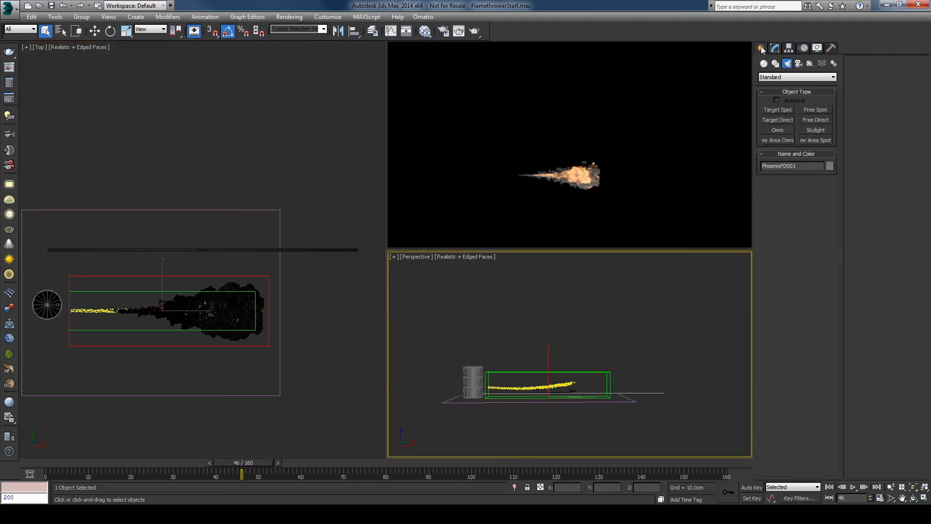
pyautogui.click(786, 63)
pyautogui.click(798, 64)
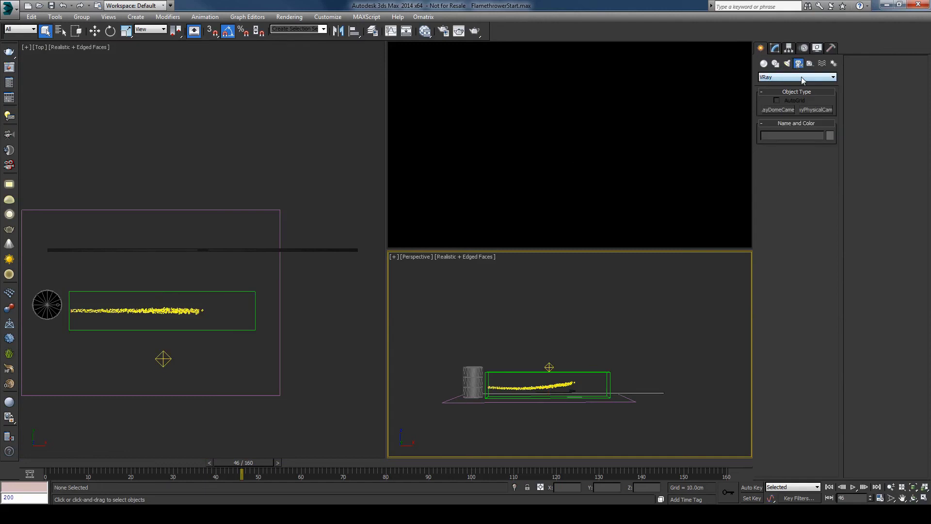
pyautogui.click(802, 78)
pyautogui.click(798, 91)
pyautogui.click(817, 110)
pyautogui.moveTo(556, 440); pyautogui.dragTo(569, 342)
pyautogui.rightClick(570, 345)
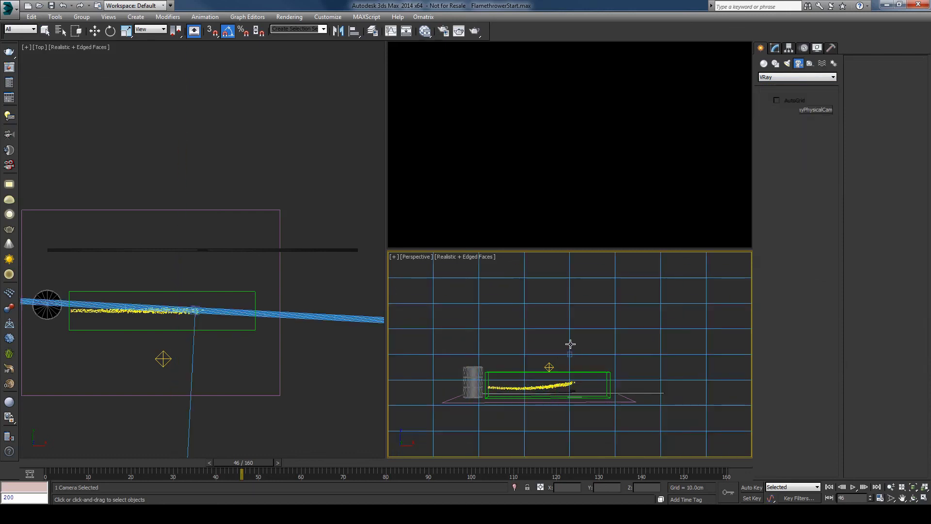
pyautogui.press('c')
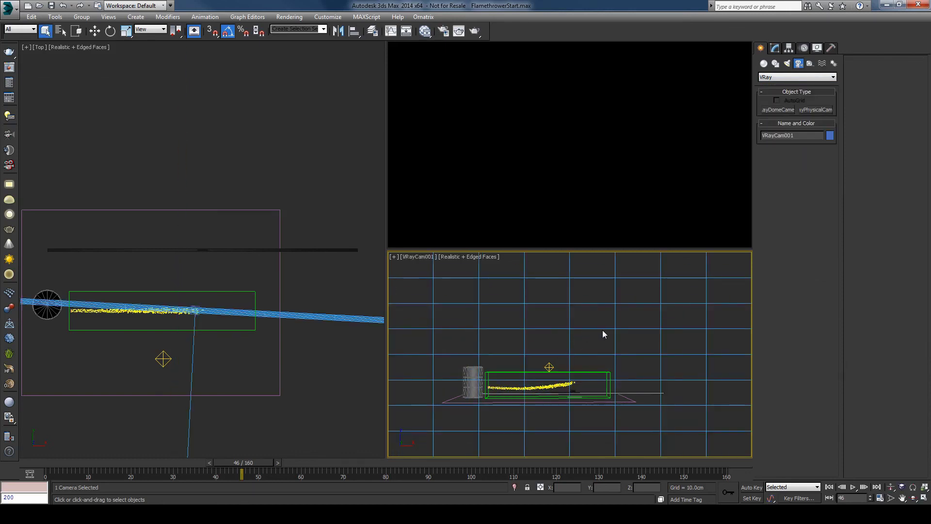
# Step: Lock the move, rotate and scale transforms of the V-Ray camera and its target on all axes and return to the camera view
pyautogui.press('v')
pyautogui.press('p')
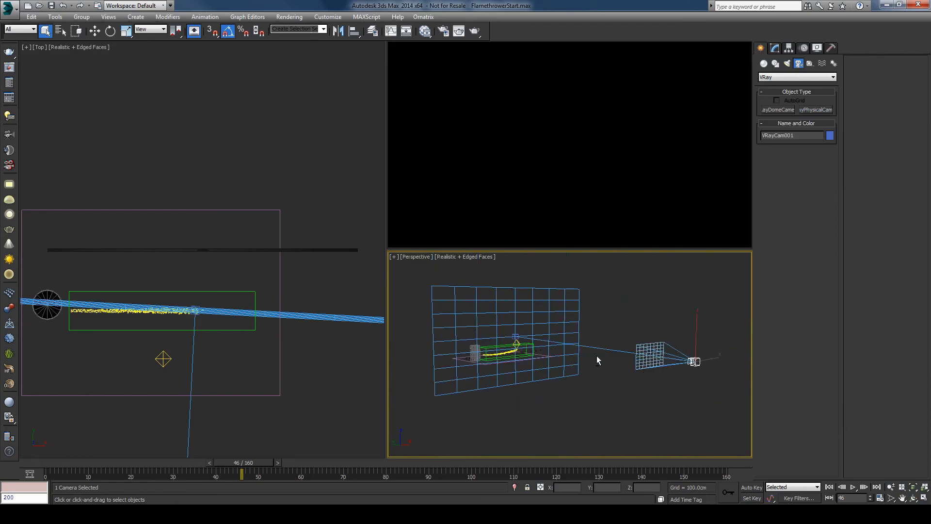
pyautogui.click(516, 336)
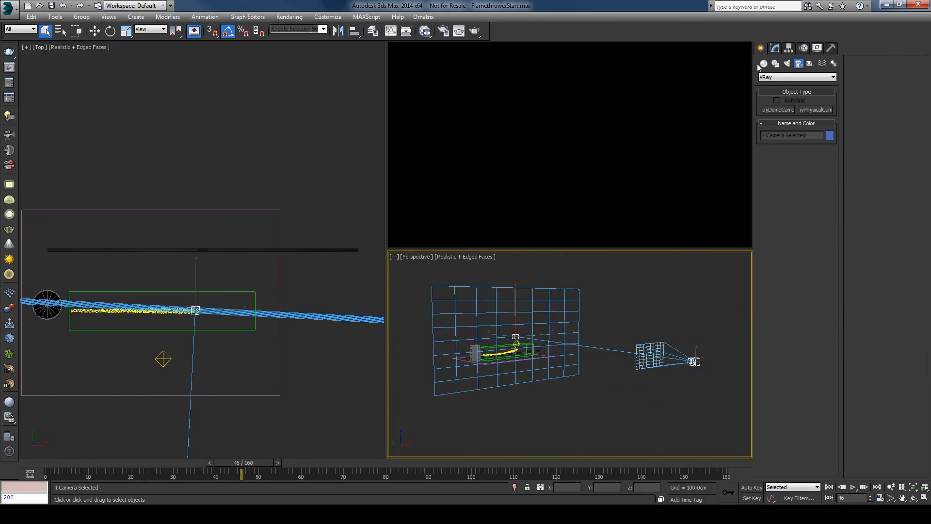
pyautogui.click(788, 48)
pyautogui.click(825, 74)
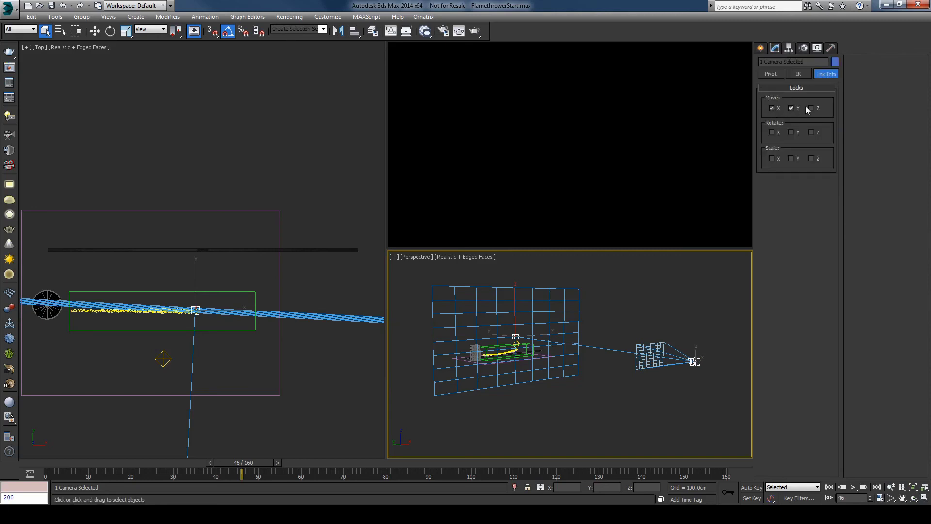
pyautogui.click(771, 133)
pyautogui.press('c')
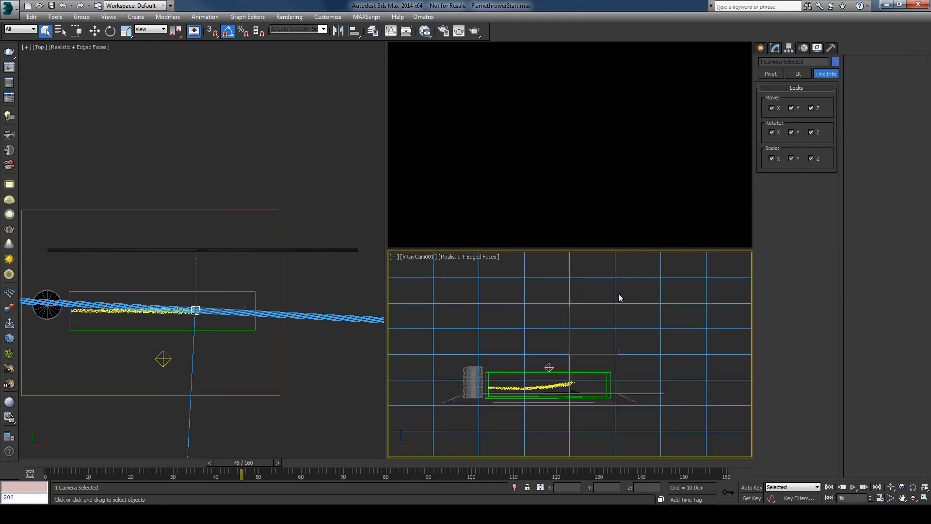
# Step: Turn off exposure and vignetting on the V-Ray camera and set its white balance to Neutral
pyautogui.rightClick(253, 229)
pyautogui.rightClick(570, 310)
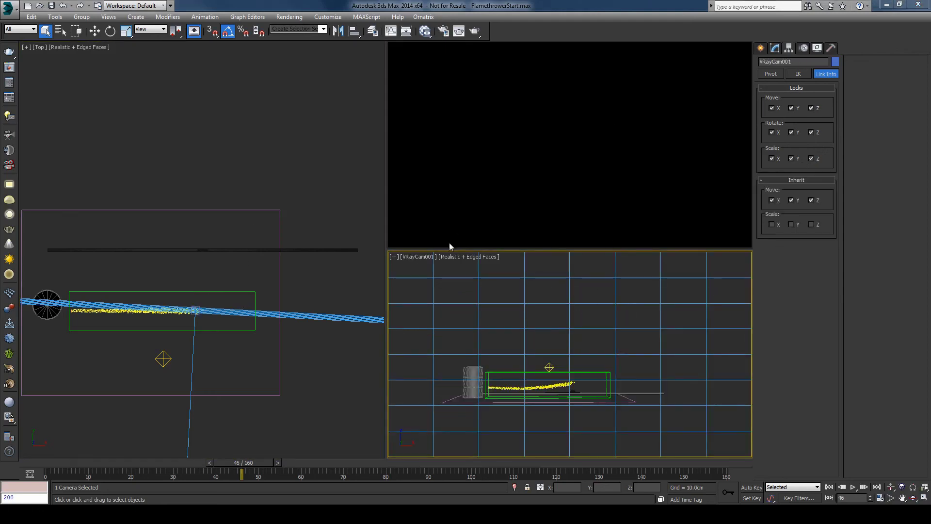
pyautogui.click(420, 258)
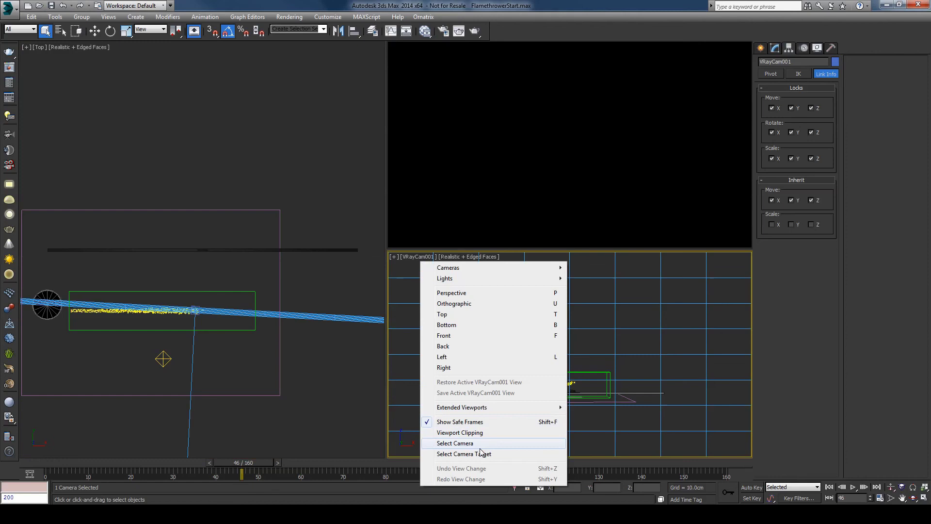
pyautogui.click(465, 443)
pyautogui.click(774, 48)
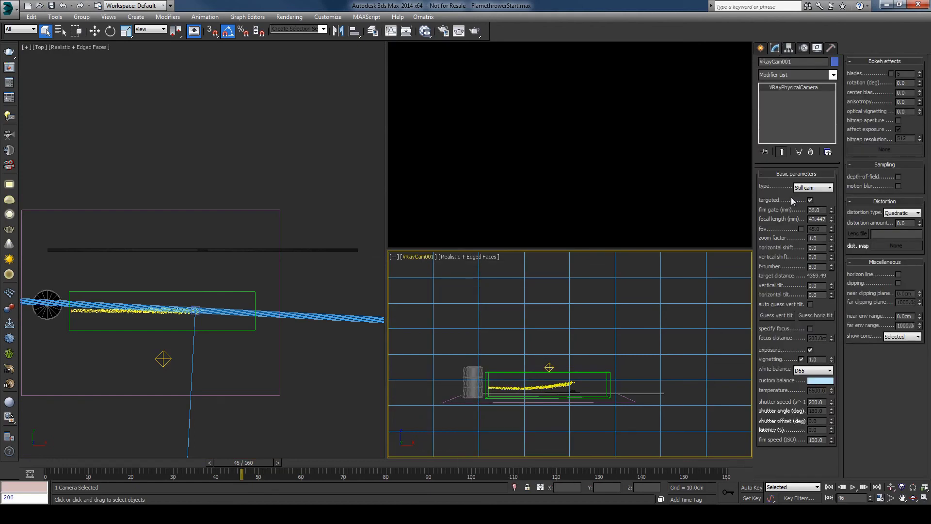
pyautogui.click(809, 349)
pyautogui.click(801, 359)
pyautogui.click(807, 370)
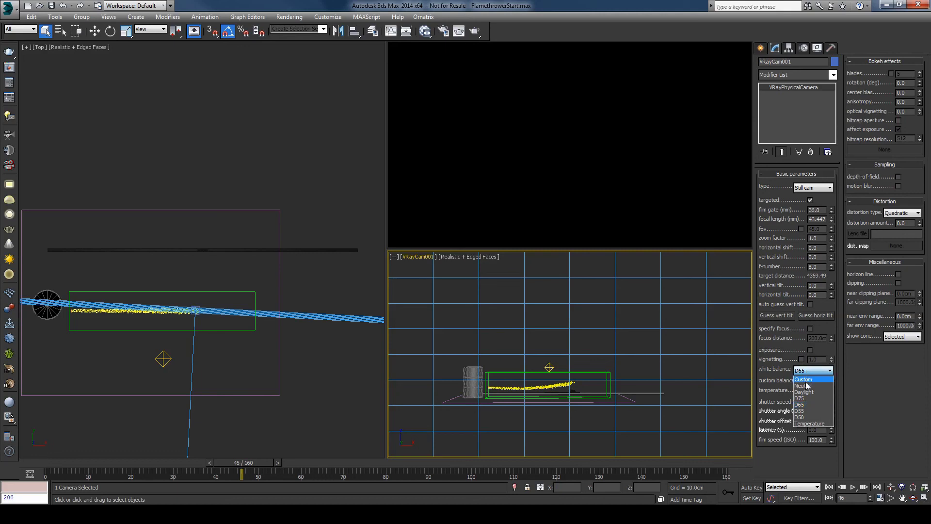
pyautogui.click(813, 385)
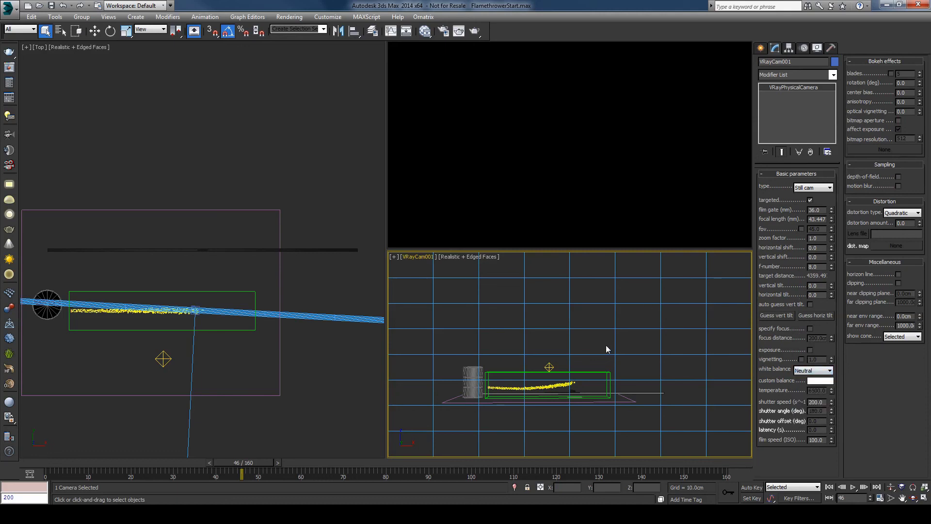
# Step: Create a Standard Target Direct light in the Top view, aimed at the fire simulator from the camera's side
pyautogui.scroll(-4, 325, 282)
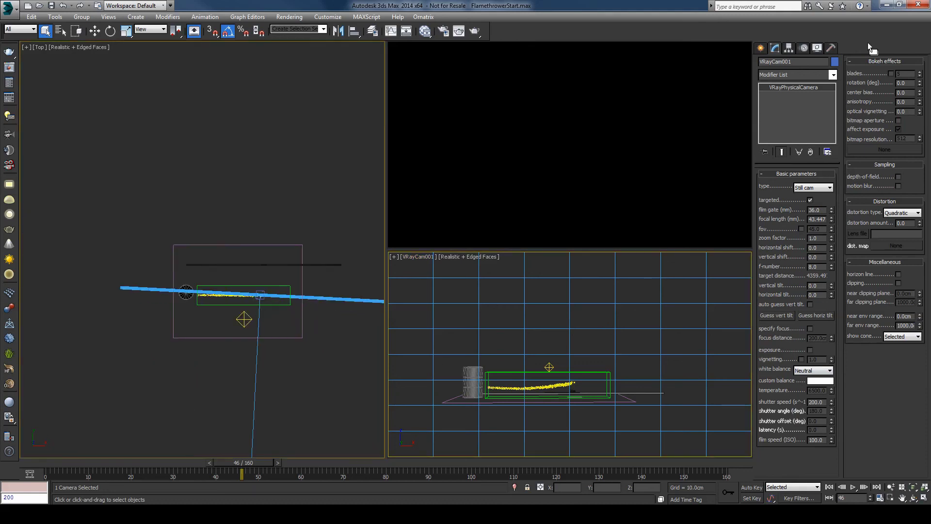
pyautogui.click(760, 47)
pyautogui.click(787, 63)
pyautogui.click(795, 77)
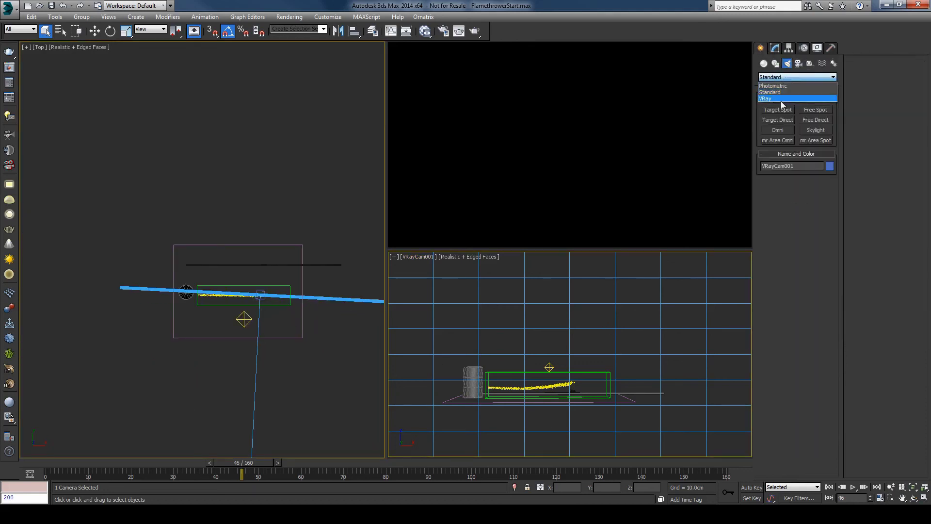
pyautogui.click(782, 92)
pyautogui.click(782, 120)
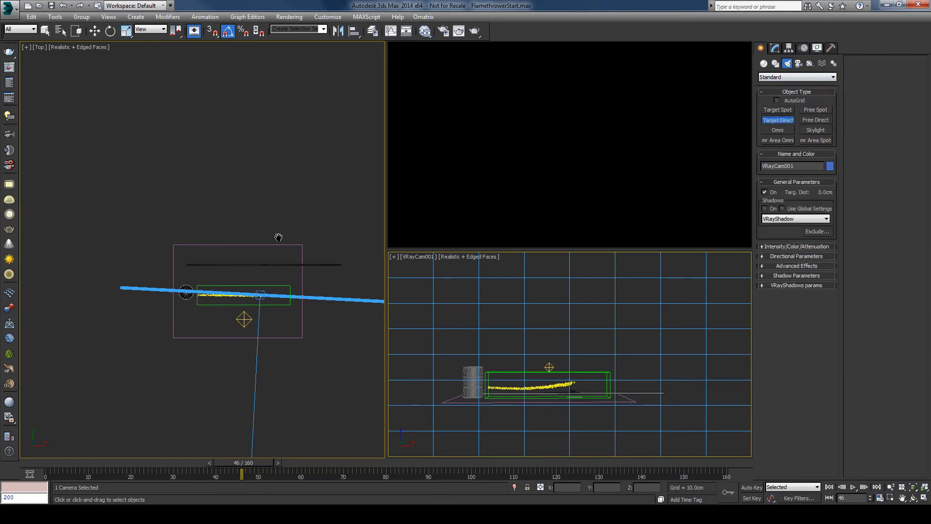
pyautogui.moveTo(278, 237); pyautogui.dragTo(242, 201, button='middle')
pyautogui.scroll(-4, 290, 315)
pyautogui.click(210, 275)
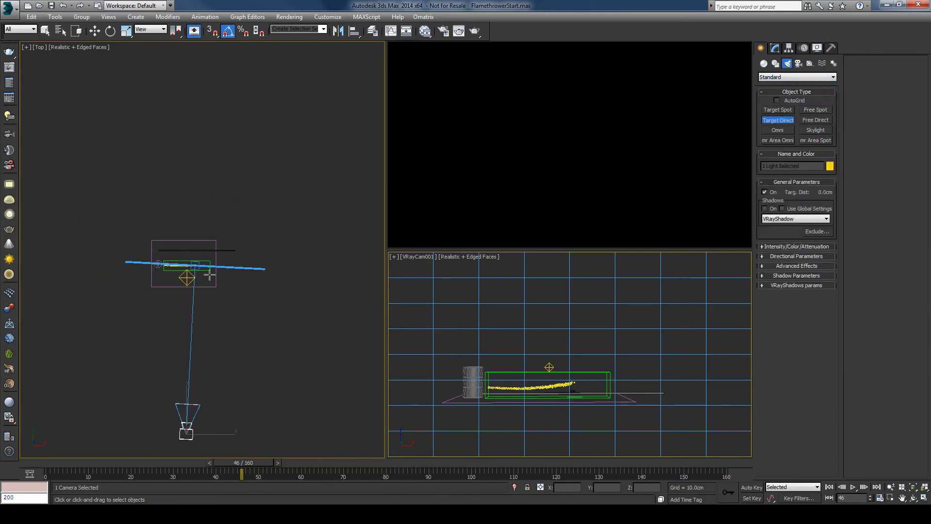
pyautogui.moveTo(209, 274); pyautogui.dragTo(290, 321)
pyautogui.rightClick(604, 339)
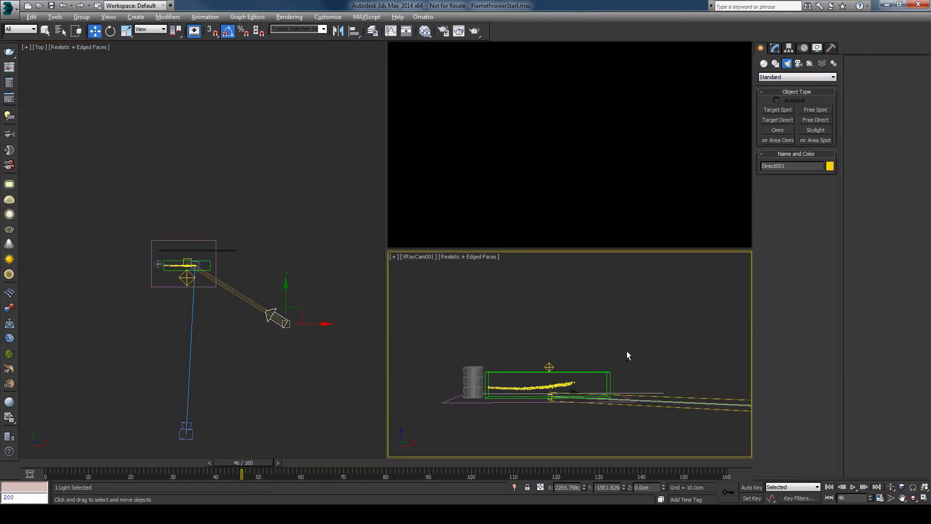
# Step: Raise the directional light in the Front view to a height of about 2040 cm
pyautogui.rightClick(291, 315)
pyautogui.press('f')
pyautogui.moveTo(290, 213); pyautogui.dragTo(290, 134)
# Step: Enable shadows on the directional light using the VRayShadow type
pyautogui.click(774, 47)
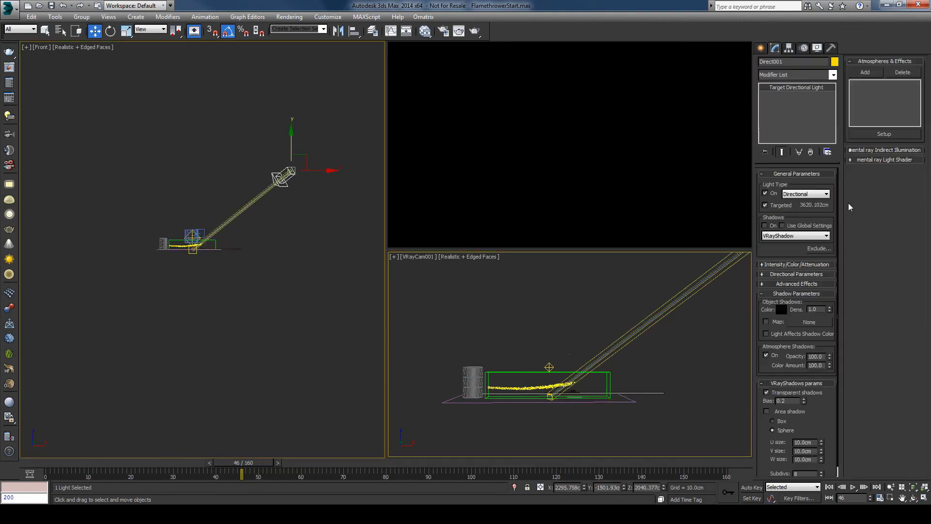
pyautogui.click(764, 225)
pyautogui.click(788, 236)
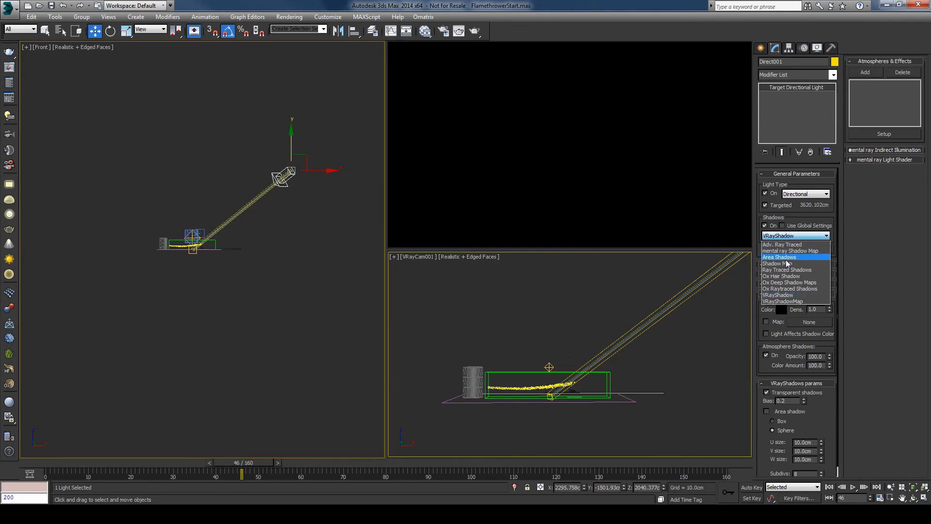
pyautogui.click(786, 295)
# Step: Examine the directional light's intensity multiplier, light cone and Overshoot settings
pyautogui.click(791, 265)
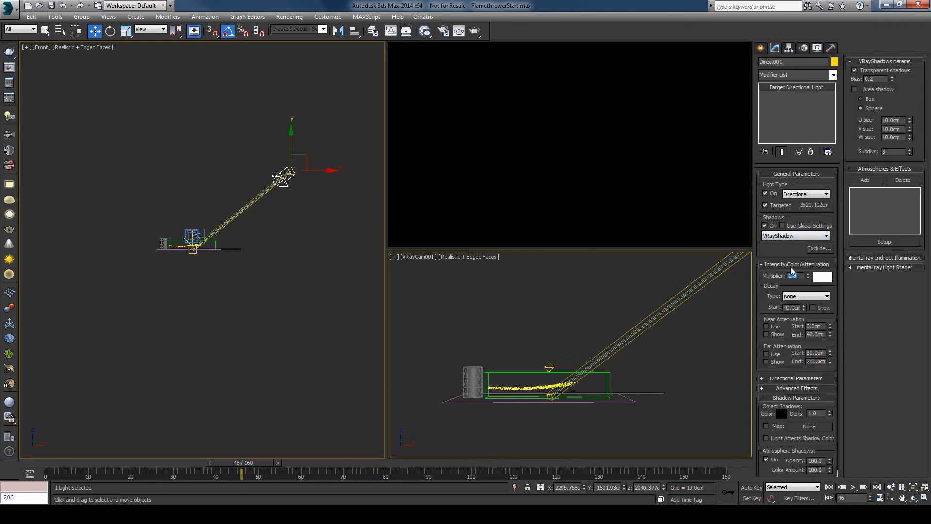
pyautogui.click(796, 264)
pyautogui.click(798, 275)
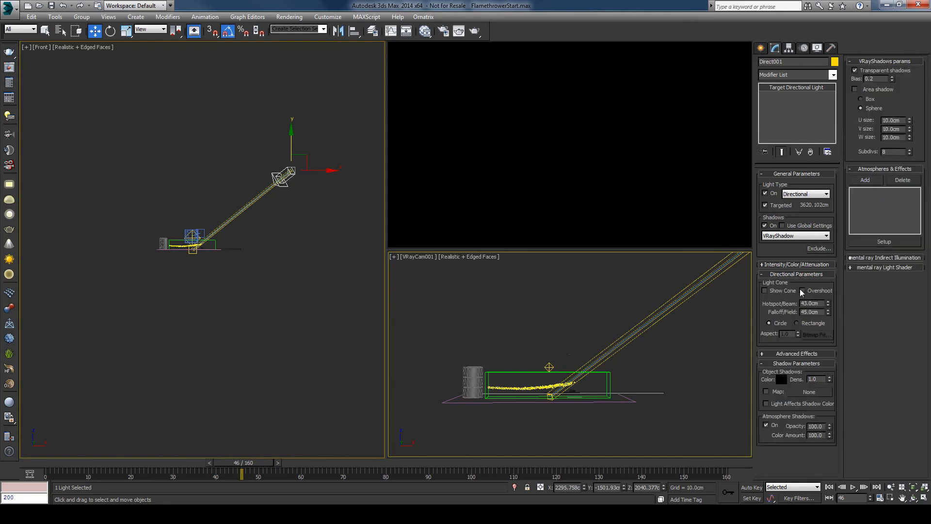
pyautogui.click(803, 291)
pyautogui.click(802, 290)
pyautogui.click(794, 274)
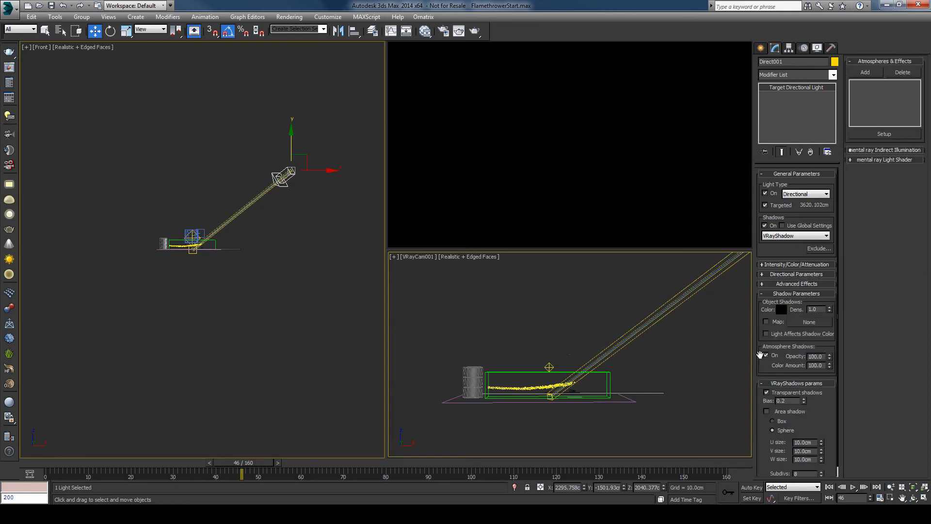
# Step: Test-render the V-Ray camera view and close the frame buffer and render setup
pyautogui.rightClick(673, 294)
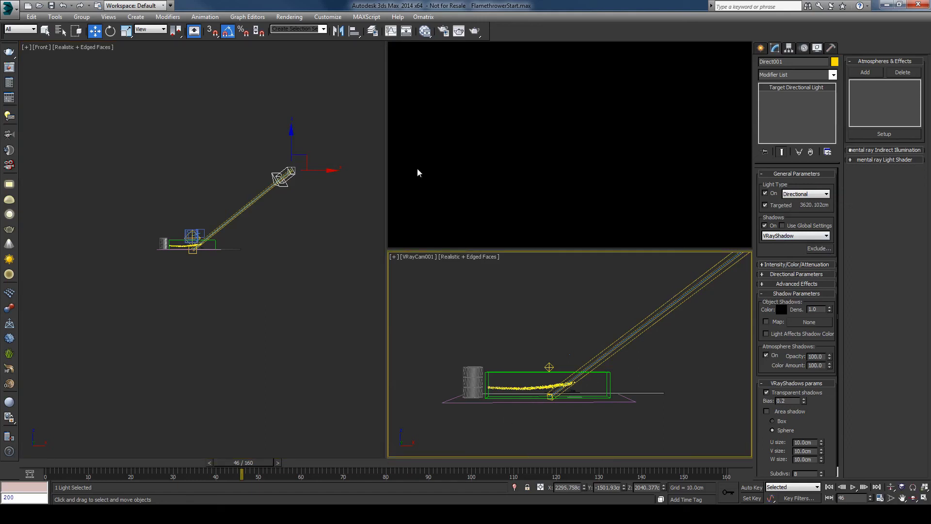
pyautogui.press('F10')
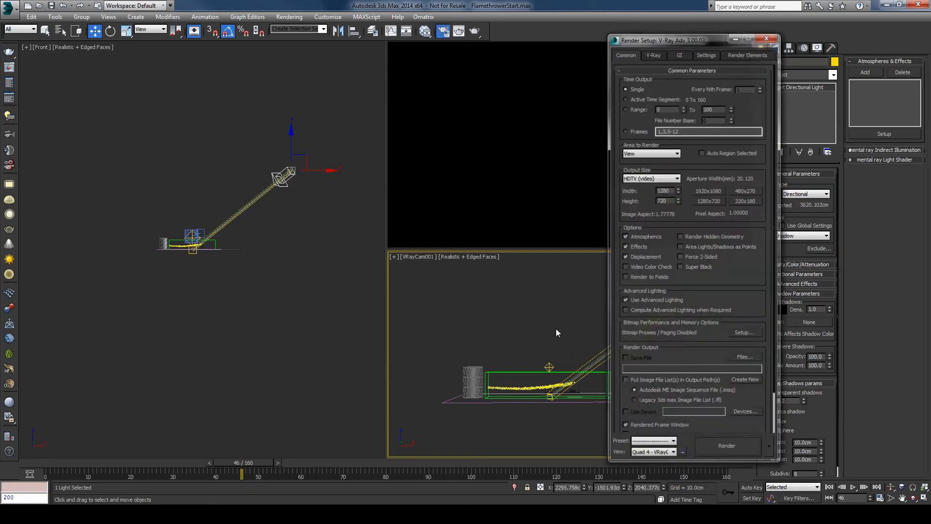
pyautogui.click(720, 444)
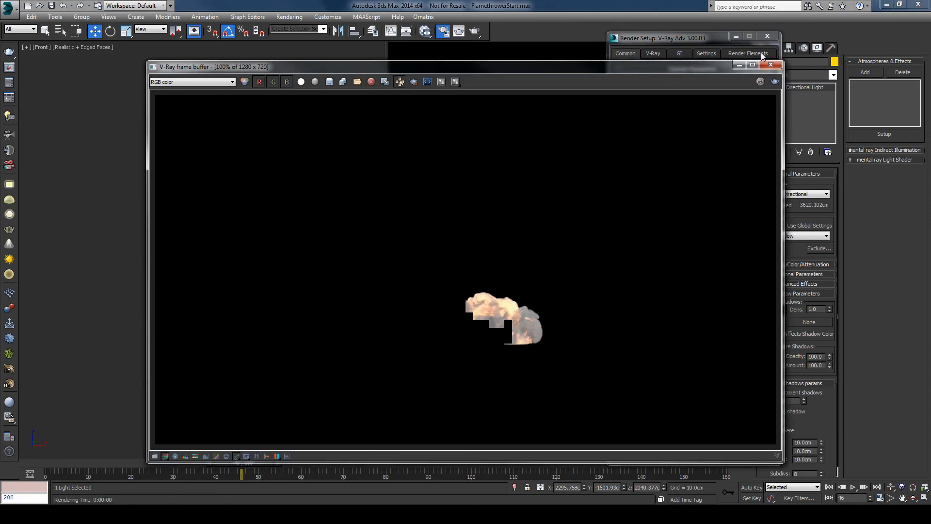
pyautogui.click(770, 65)
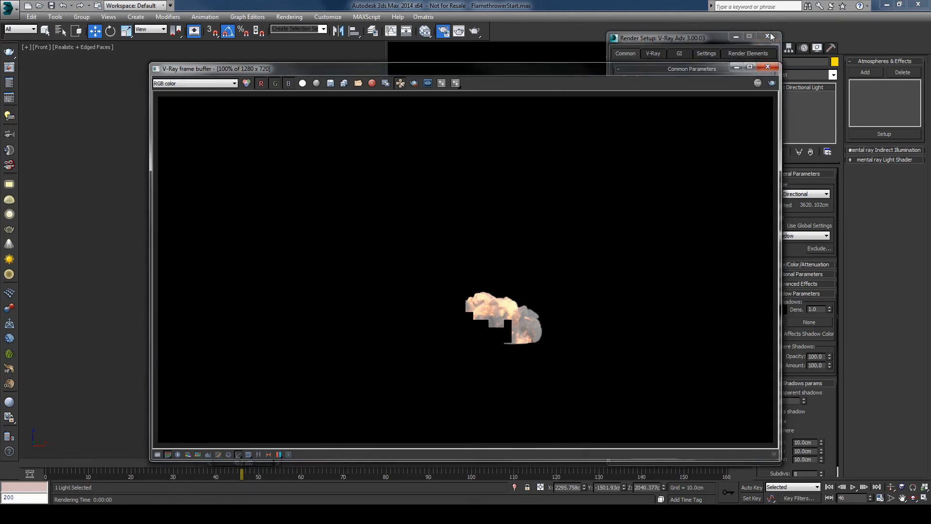
pyautogui.click(770, 36)
# Step: Delete the omni light above the simulator and assign the directional light as the simulator's GPU preview lighting
pyautogui.click(561, 367)
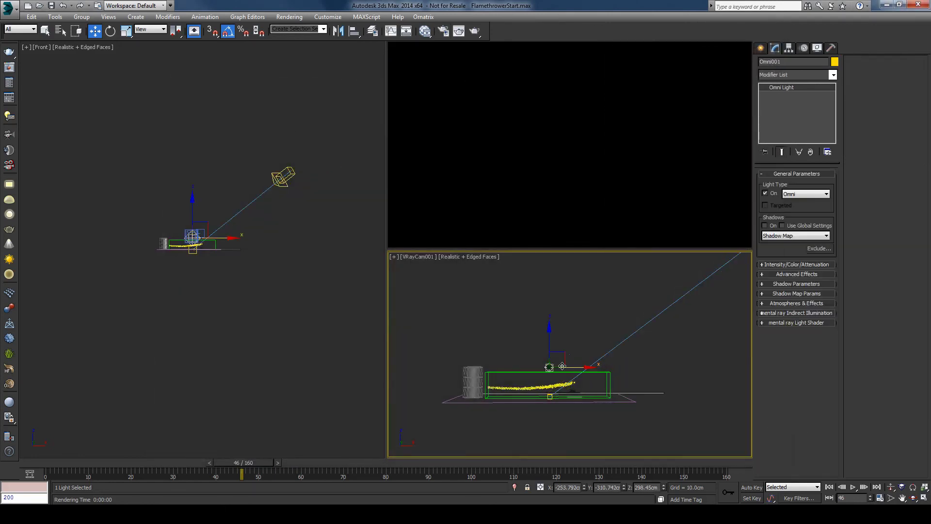
pyautogui.click(546, 374)
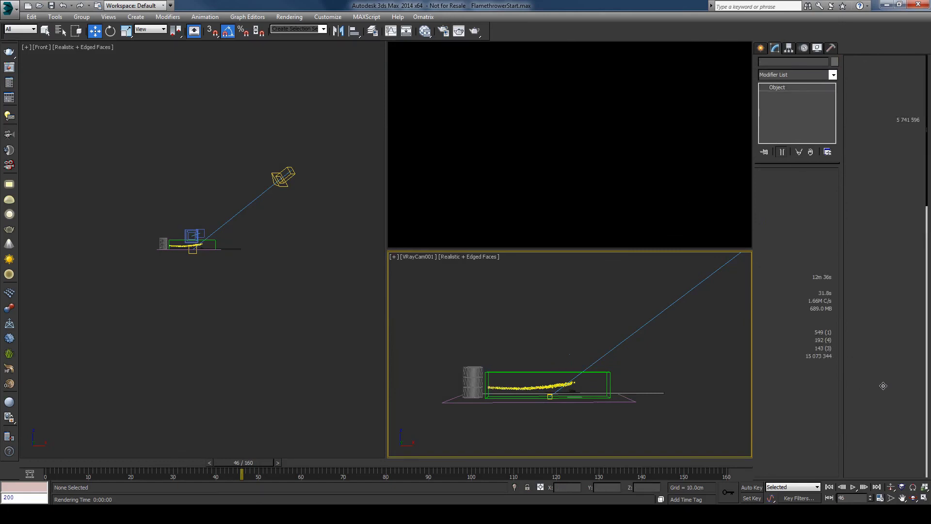
pyautogui.scroll(-10, 882, 376)
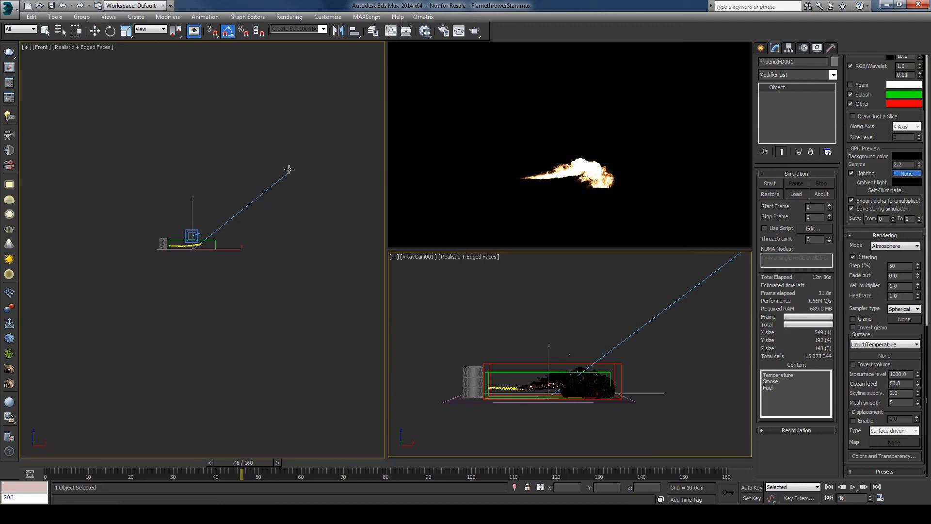
pyautogui.click(289, 169)
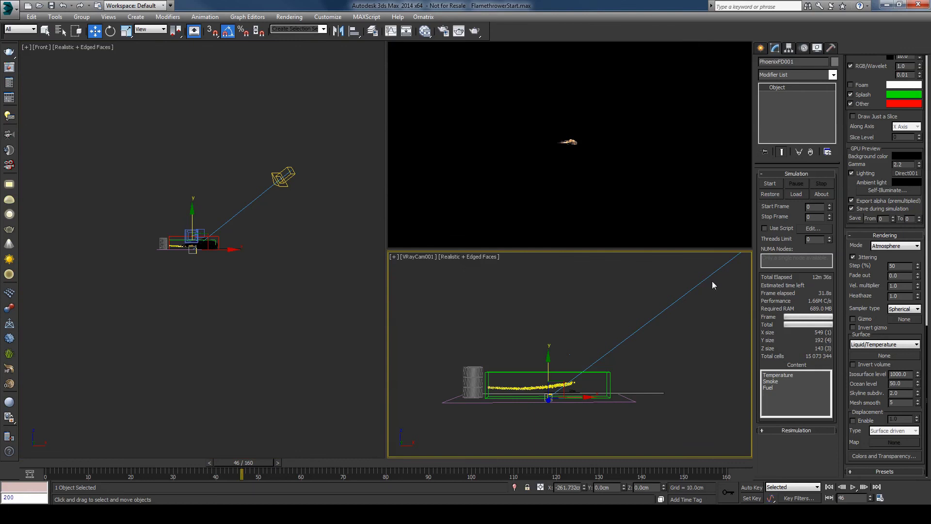
pyautogui.click(777, 185)
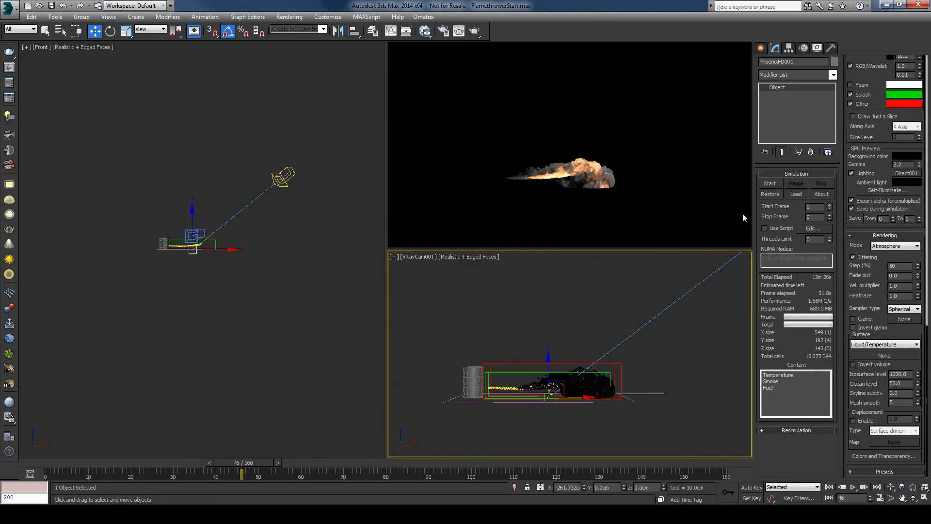
# Step: Test-render the V-Ray camera view, and exclude the emitter particles from rendering through the particle flow's Render 001 operator
pyautogui.click(10, 52)
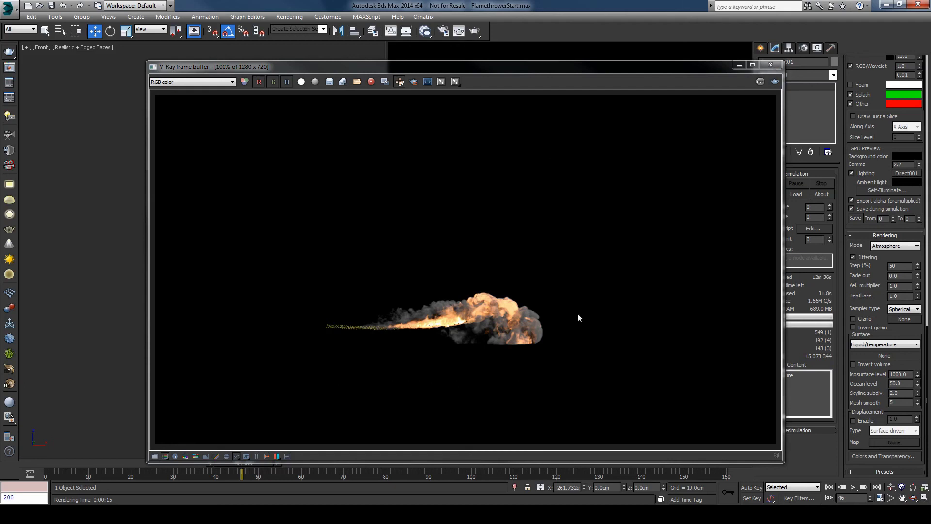
pyautogui.press('Escape')
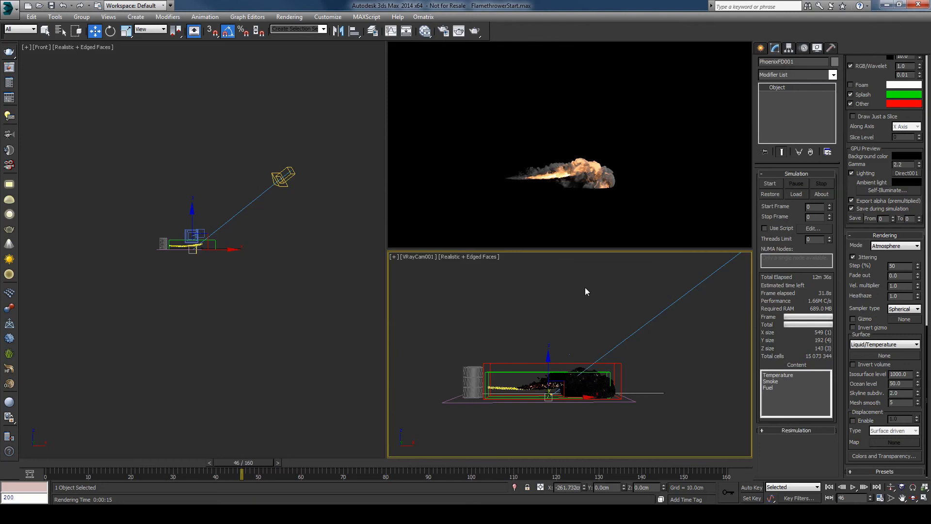
pyautogui.press('6')
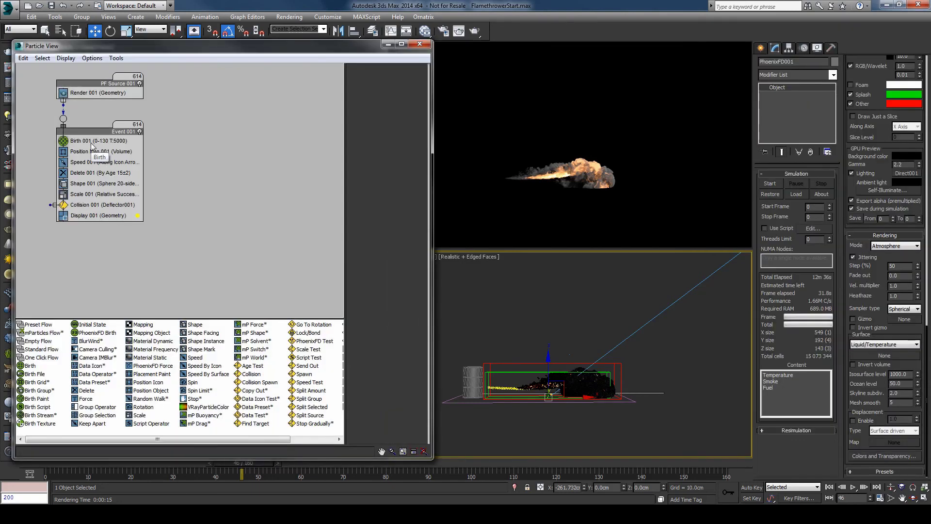
pyautogui.click(76, 94)
pyautogui.click(395, 82)
pyautogui.click(383, 90)
pyautogui.press('6')
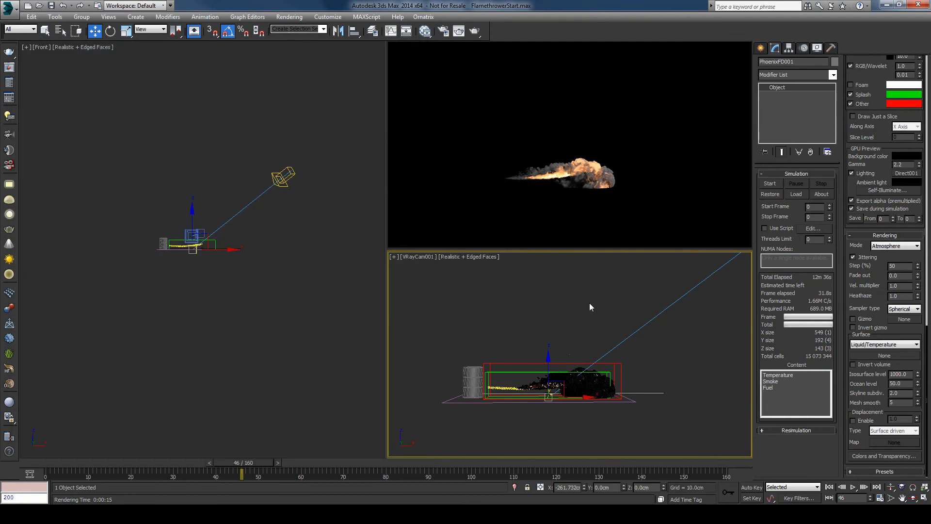
# Step: Enable light emission for the simulator's fire with Reduced Grid light placing, and self-illuminate its GPU preview
pyautogui.press('q')
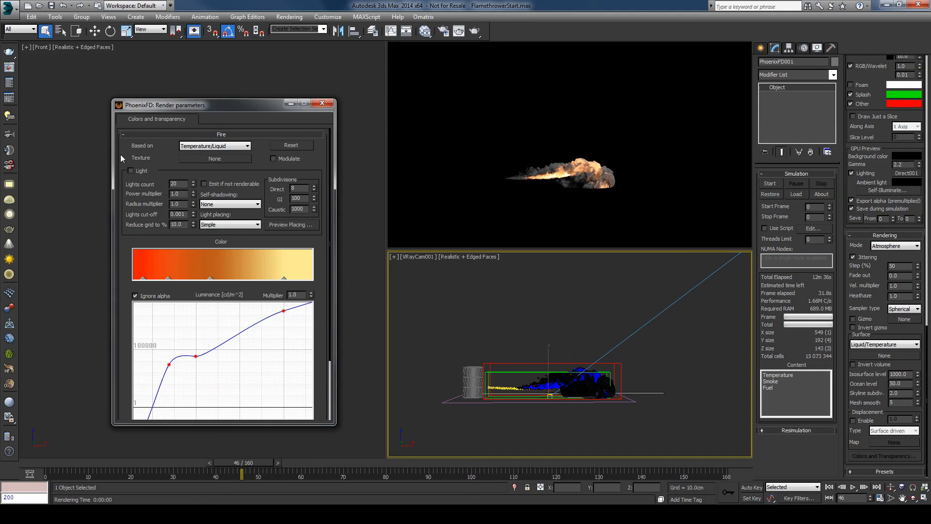
pyautogui.scroll(-1, 165, 153)
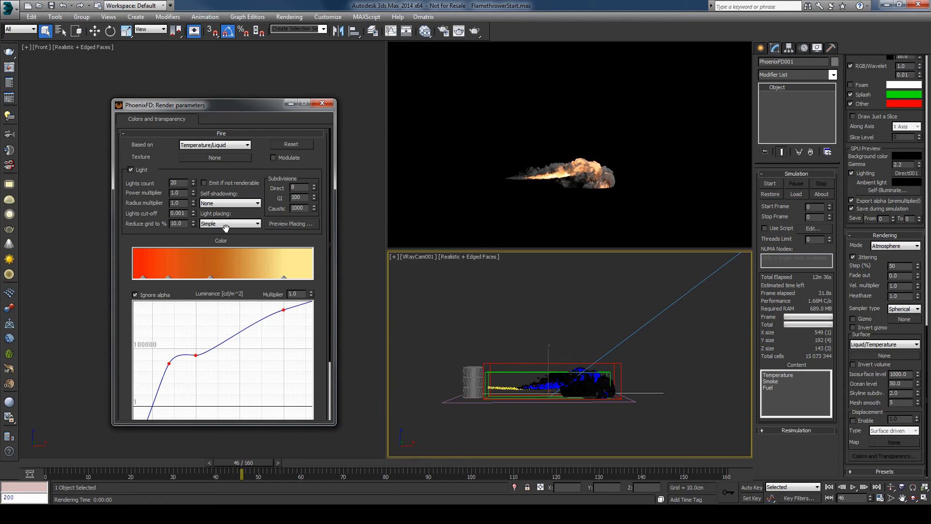
pyautogui.scroll(-1, 226, 228)
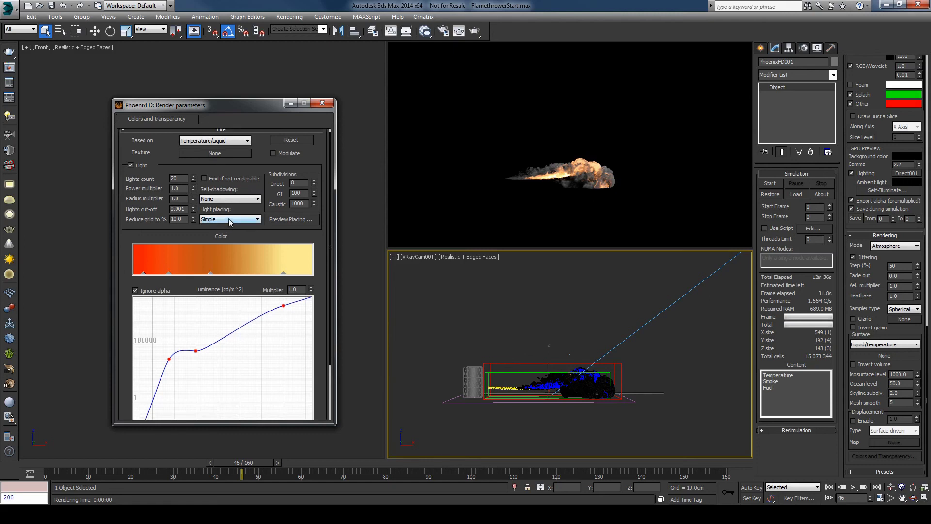
pyautogui.click(208, 219)
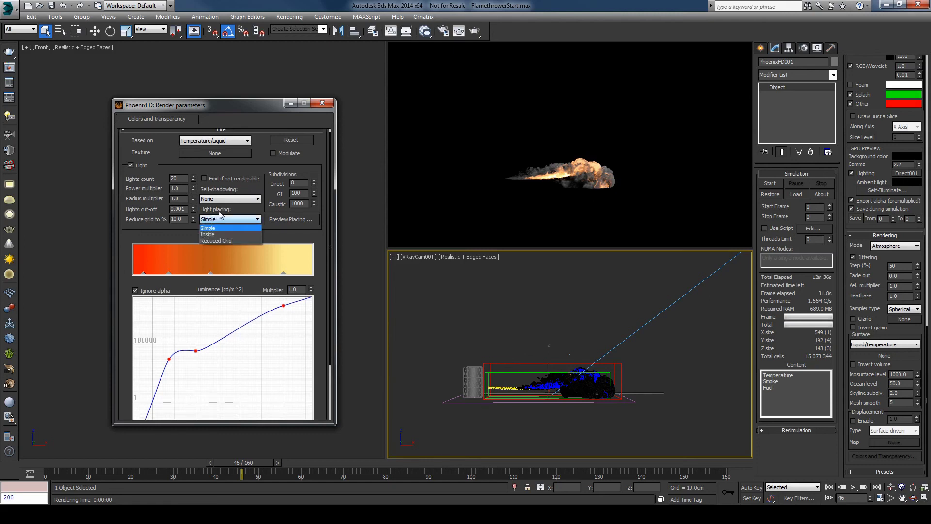
pyautogui.click(216, 241)
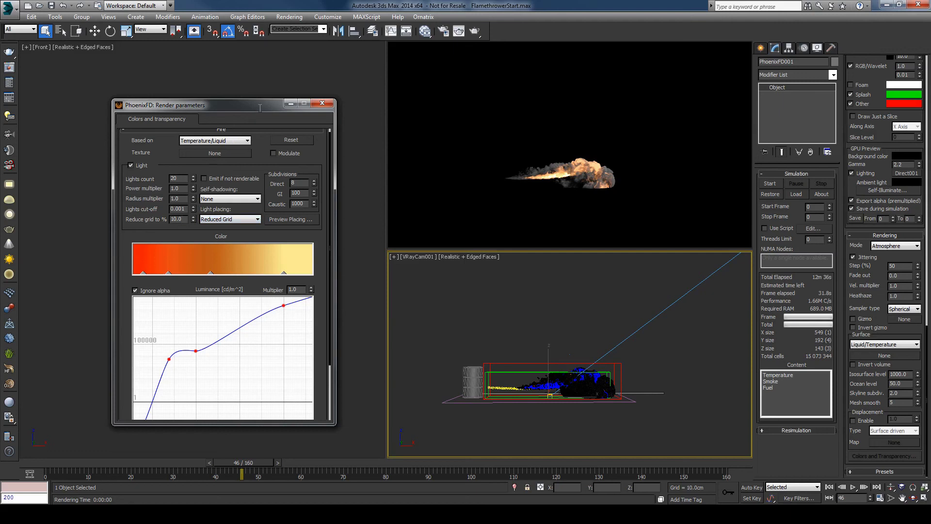
pyautogui.click(322, 103)
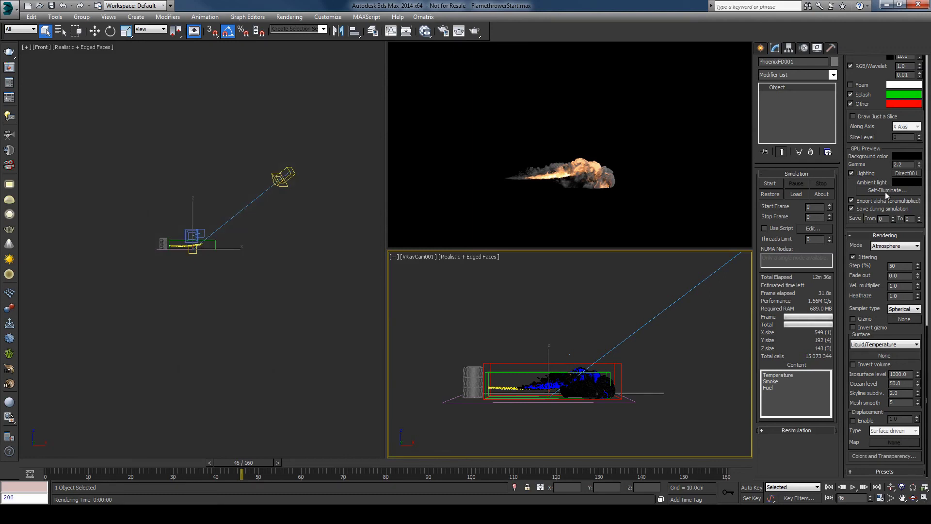
pyautogui.click(885, 191)
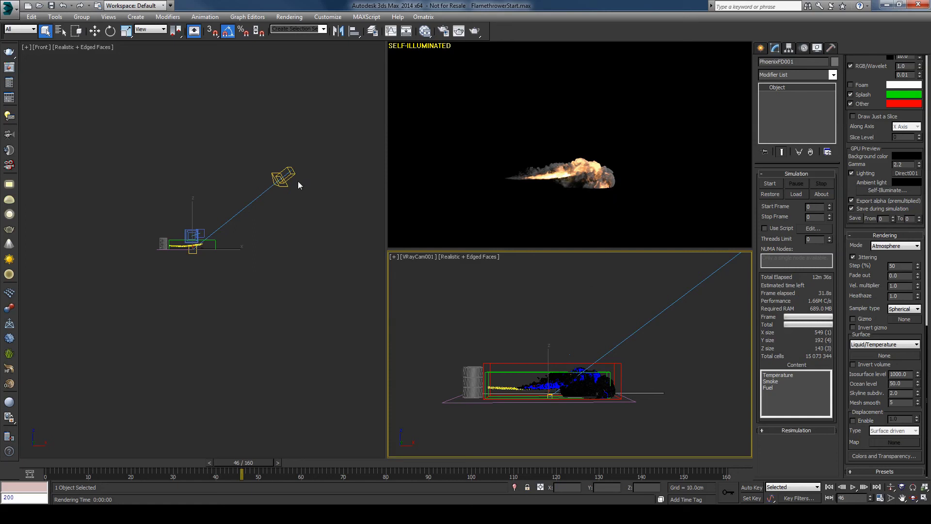
# Step: Set the directional light's intensity multiplier to 0.1
pyautogui.click(282, 177)
pyautogui.doubleClick(795, 276)
pyautogui.write('0.1')
pyautogui.press('Return')
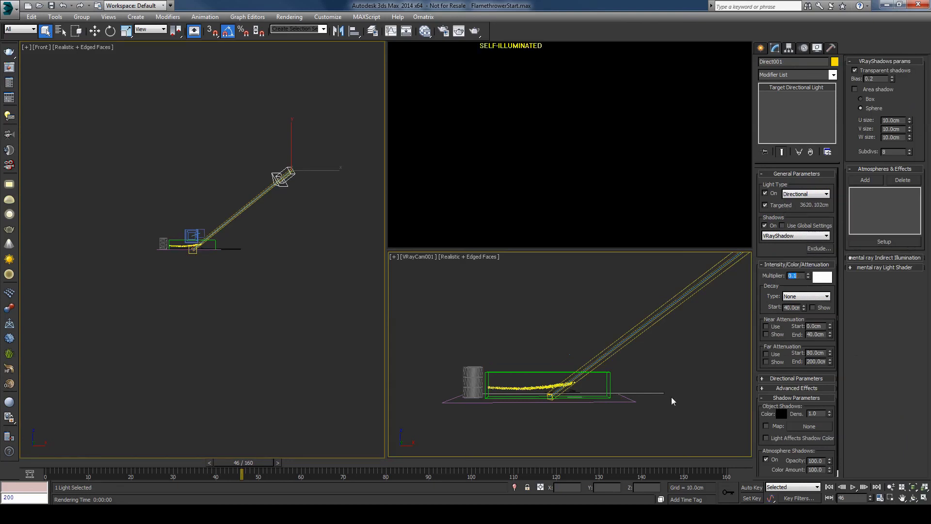
# Step: Select the simulator, test-render the V-Ray camera view and compare it with the earlier render from the render history
pyautogui.click(606, 372)
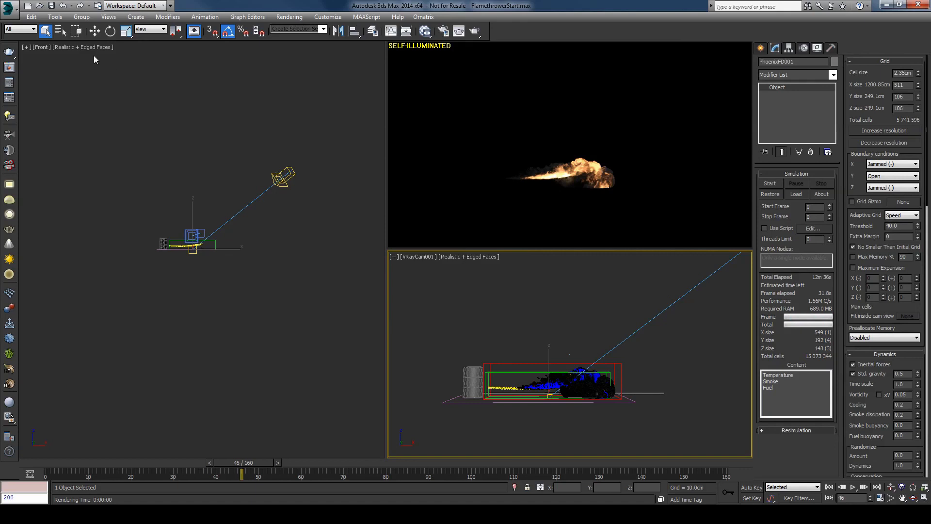
pyautogui.hotkey('shift', 'q')
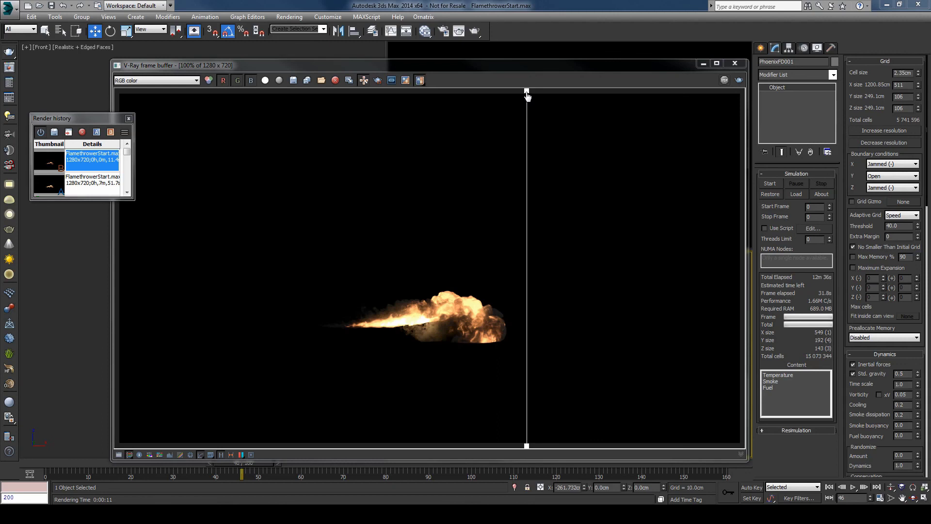
pyautogui.moveTo(527, 96); pyautogui.dragTo(550, 131)
pyautogui.click(733, 65)
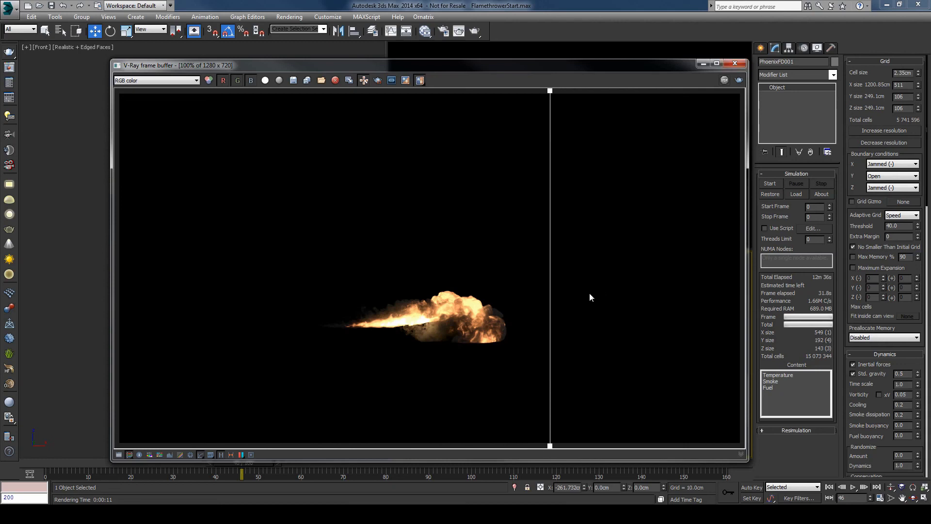
pyautogui.click(730, 64)
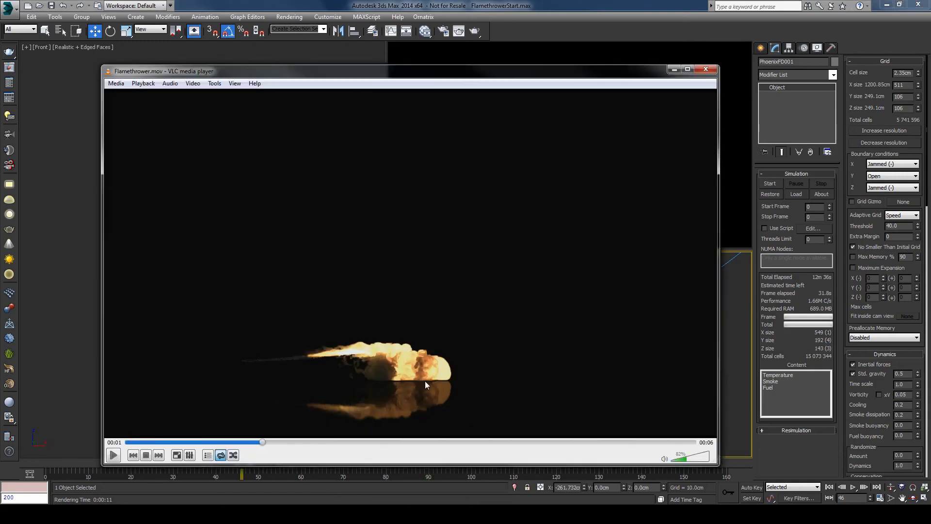
# Step: Play back the finished Flamethrower.mov in VLC media player and close the player
pyautogui.click(192, 442)
pyautogui.click(113, 454)
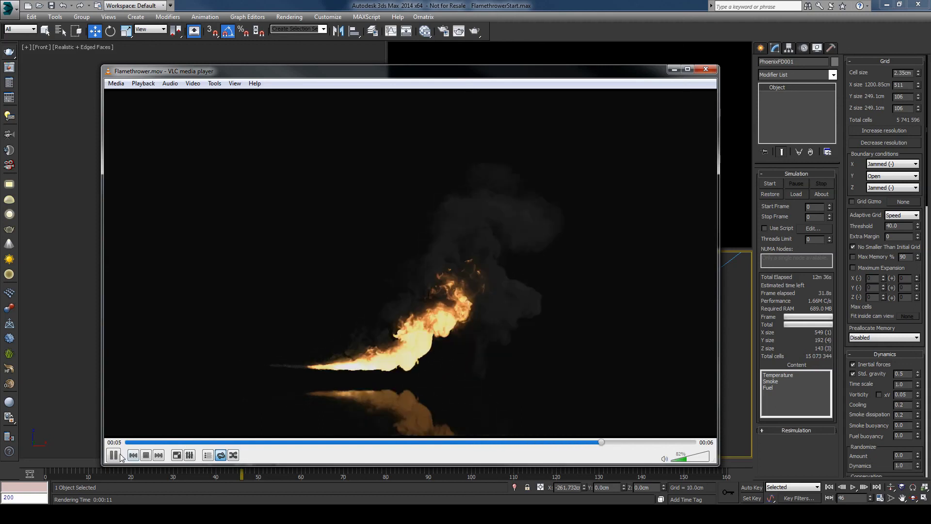
pyautogui.press('space')
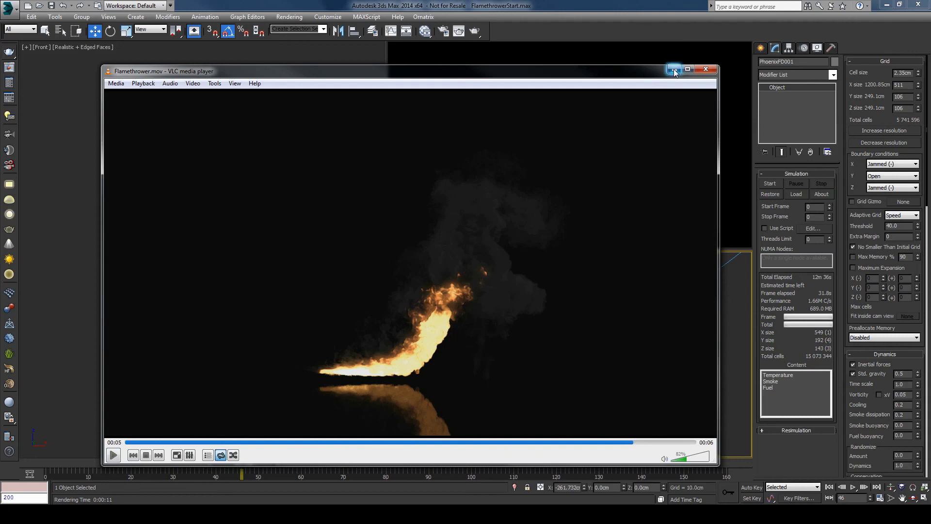
pyautogui.click(705, 69)
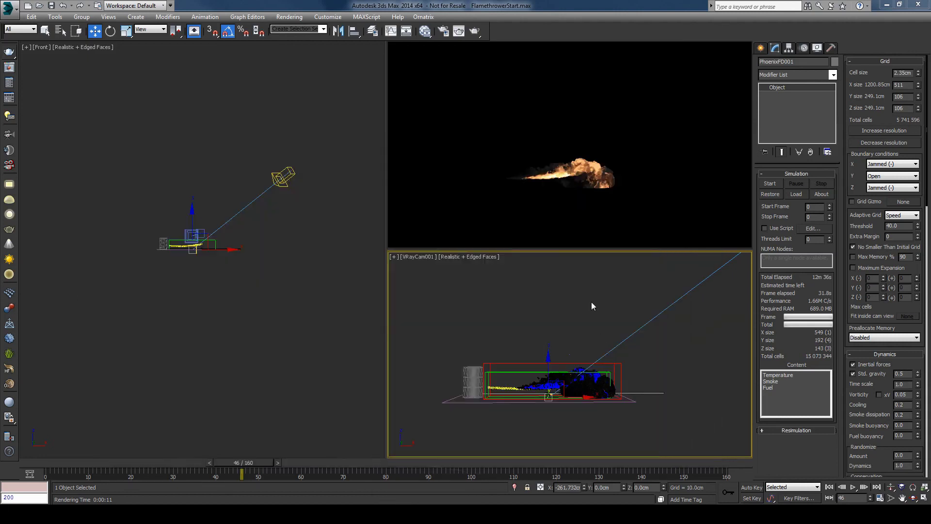